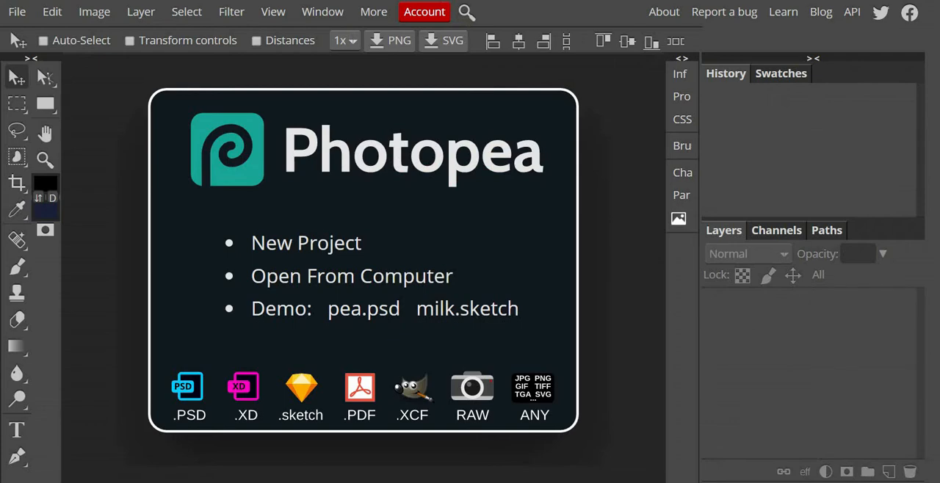
Step: Create a new project named IEM Poster using the Instagram 1080 x 1080 px preset with a white background
click(314, 253)
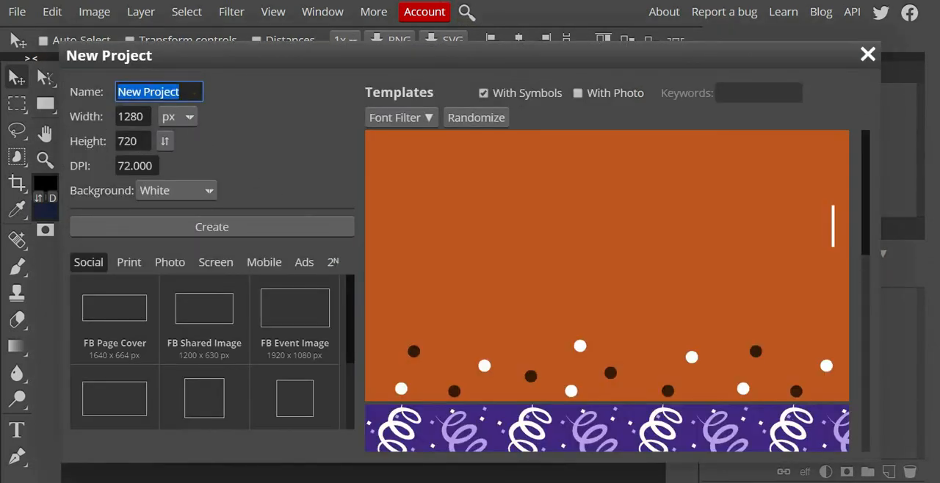
text(IEM P)
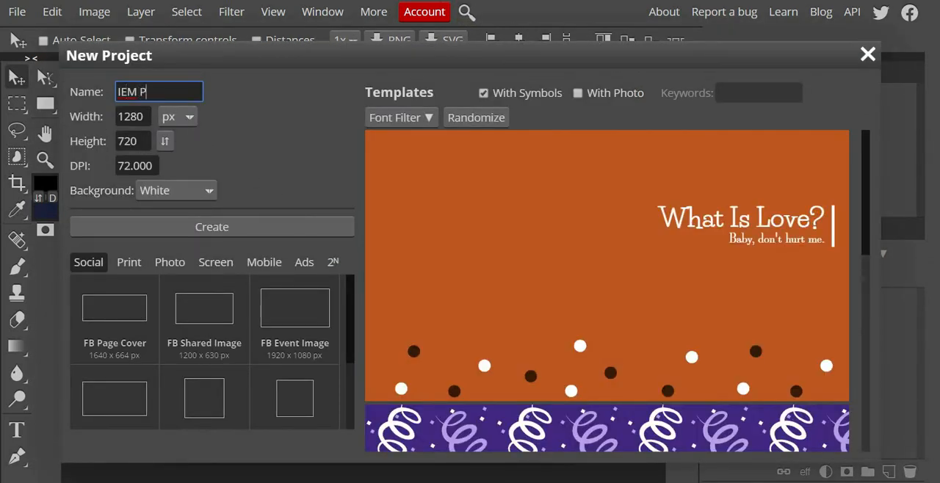
text(oster)
click(134, 118)
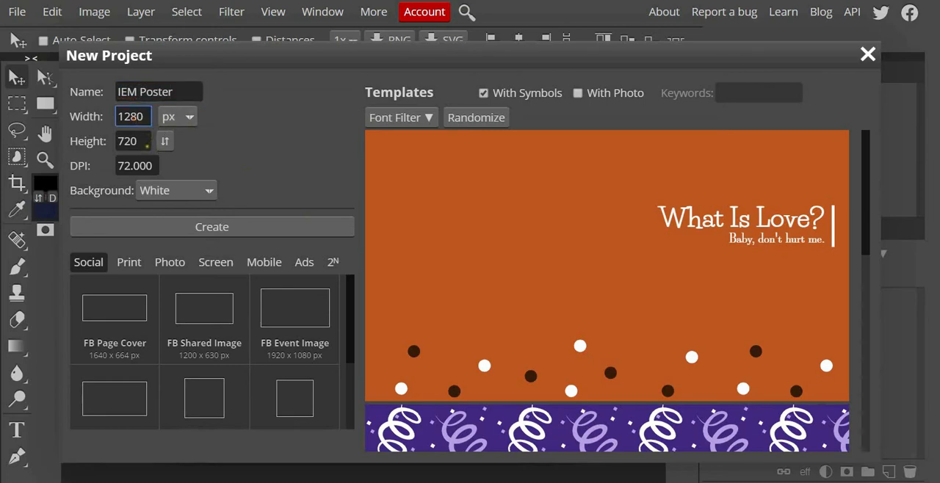
key(Tab)
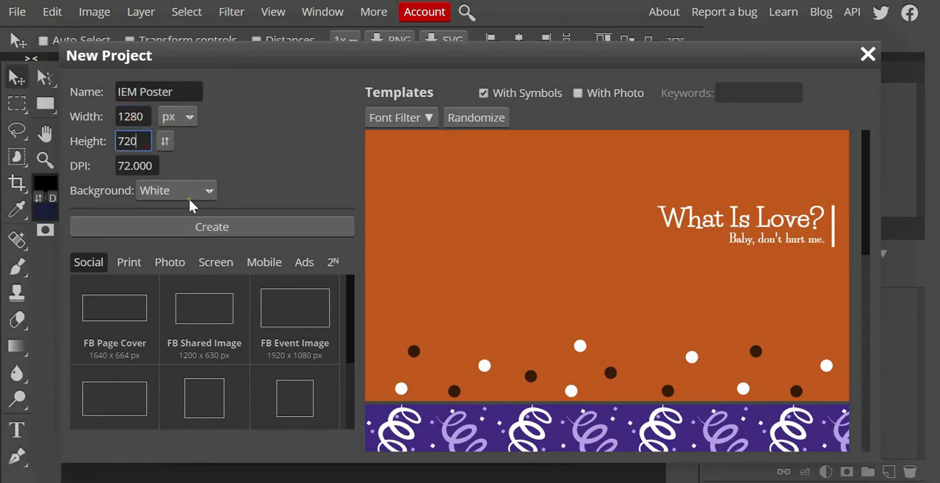
click(116, 166)
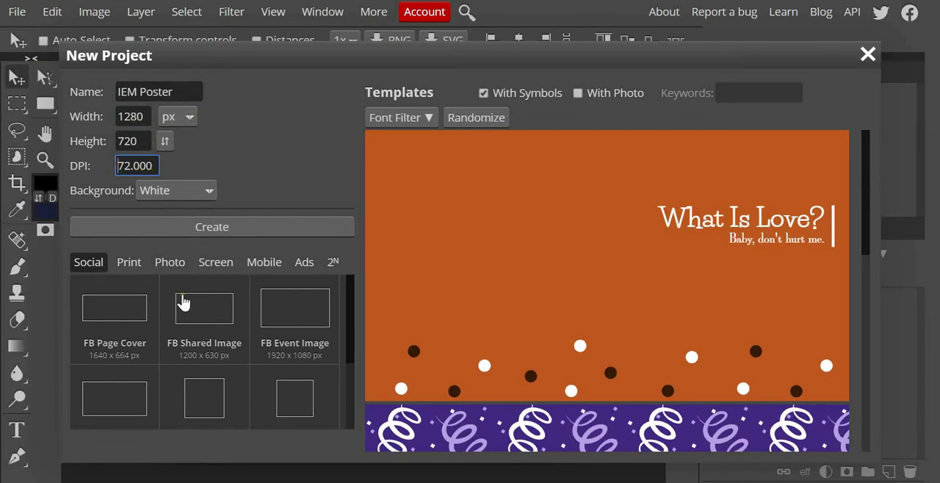
scroll(210, 389, down, 2)
click(222, 363)
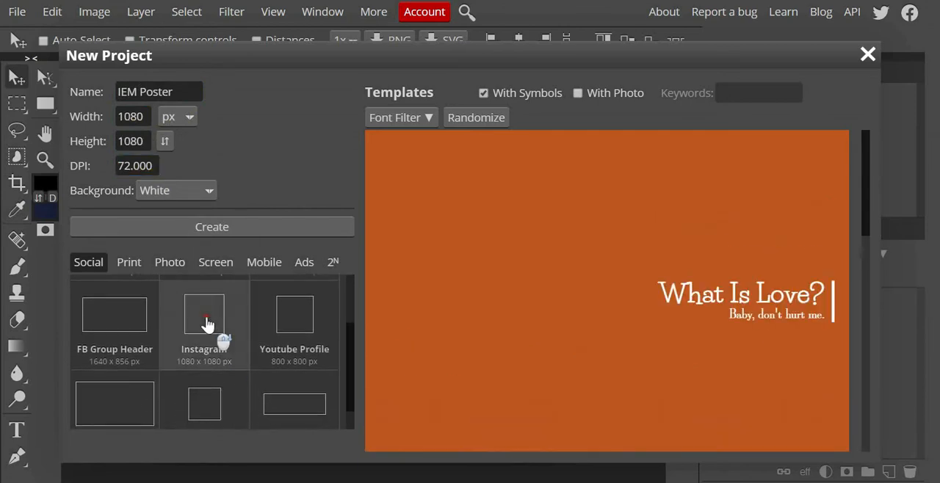
click(266, 233)
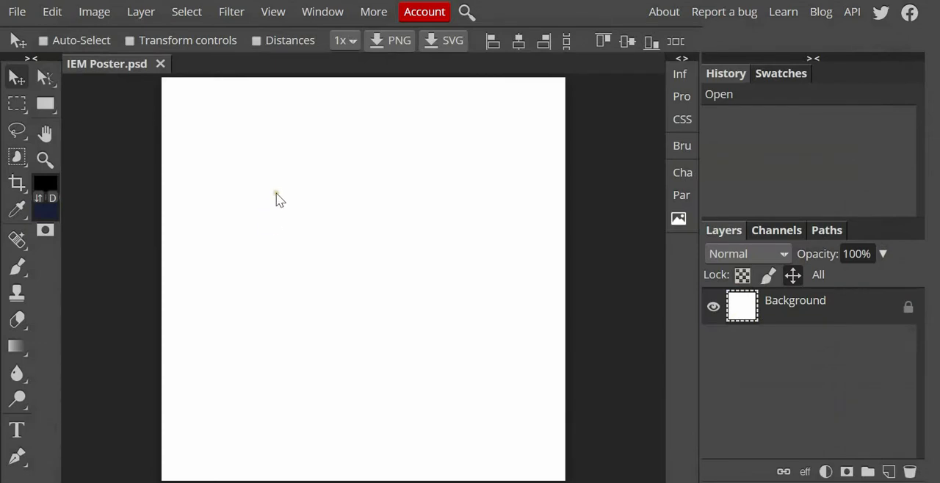
Step: Place the hand image from the poster tutorial folder in the poster and undo a trial resize of it
key(alt+Tab)
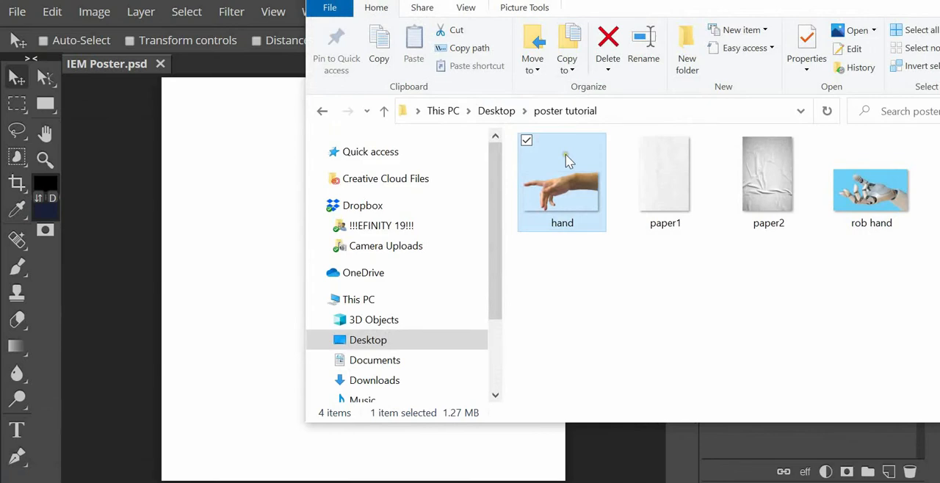
drag(566, 155, 230, 306)
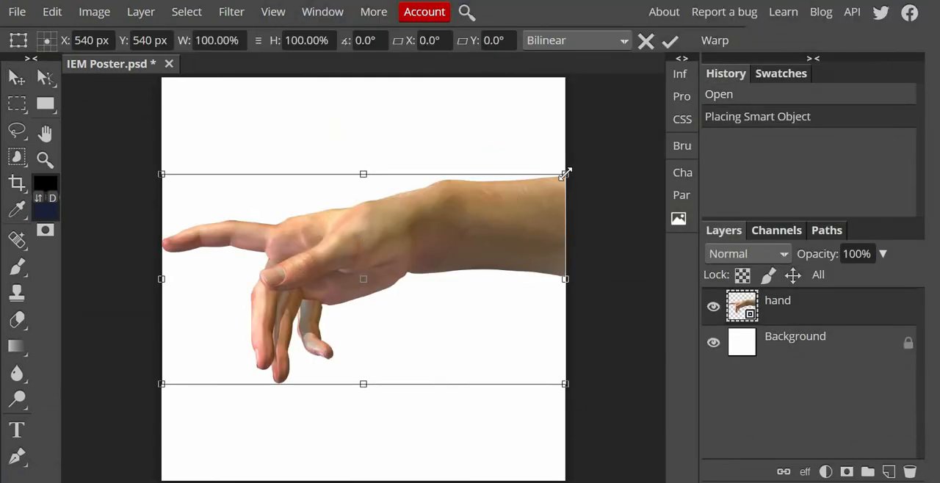
drag(564, 174, 477, 304)
key(ctrl+z)
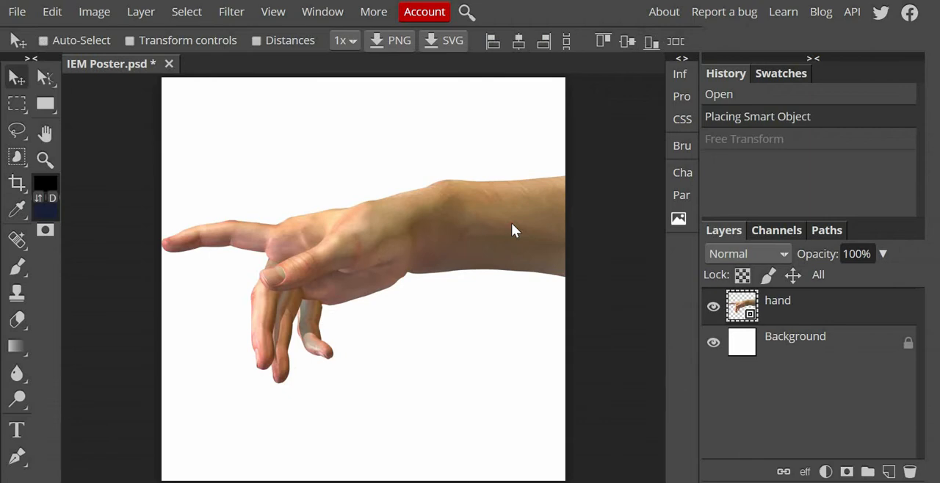
Step: Scale the hand image to about 64% and position it at the canvas's upper right, around X 887 px, Y 322 px
key(alt+ctrl+t)
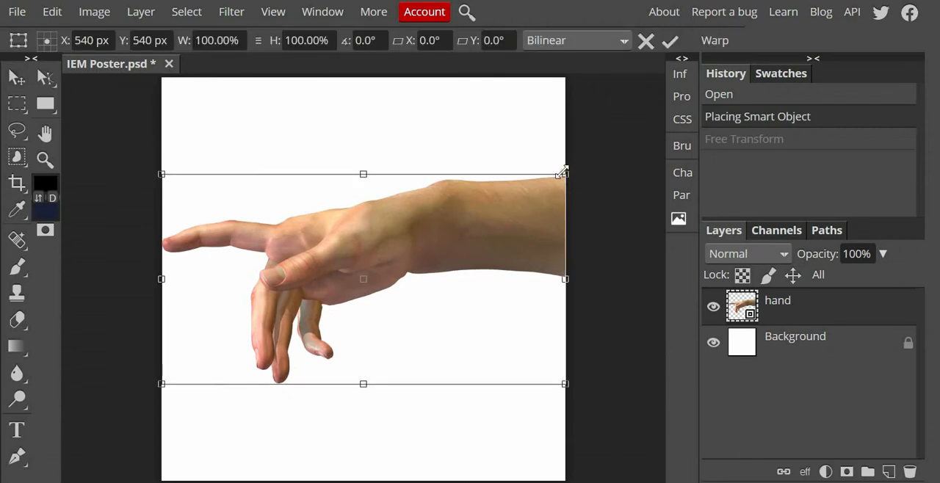
drag(562, 173, 438, 244)
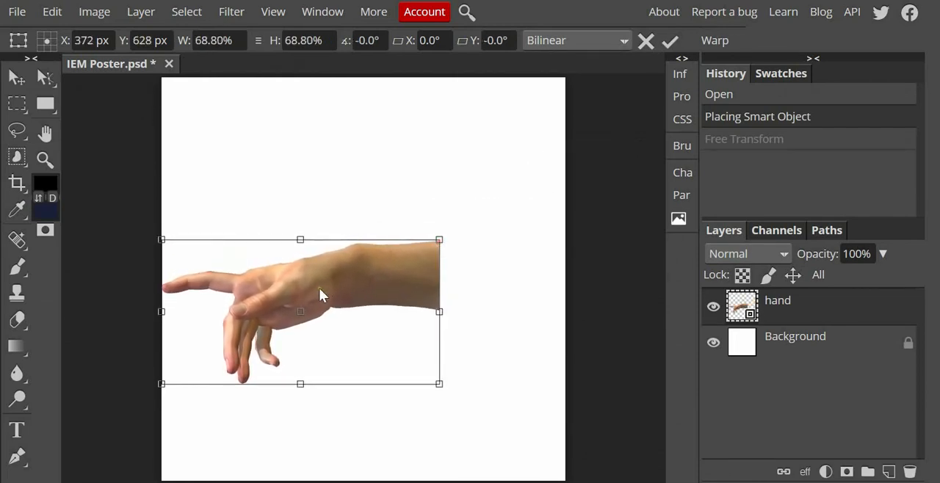
drag(321, 292, 511, 186)
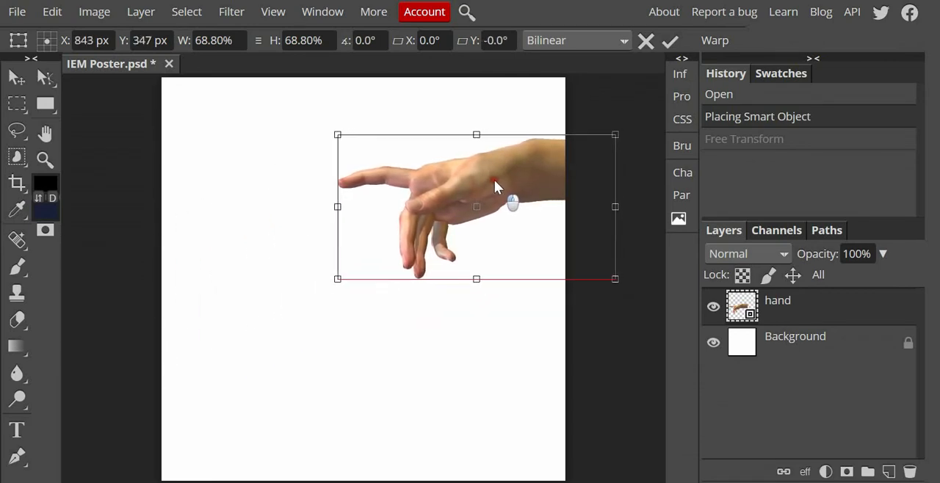
mouse_move(612, 138)
mouse_down()
mouse_move(587, 149)
mouse_move(611, 147)
mouse_up()
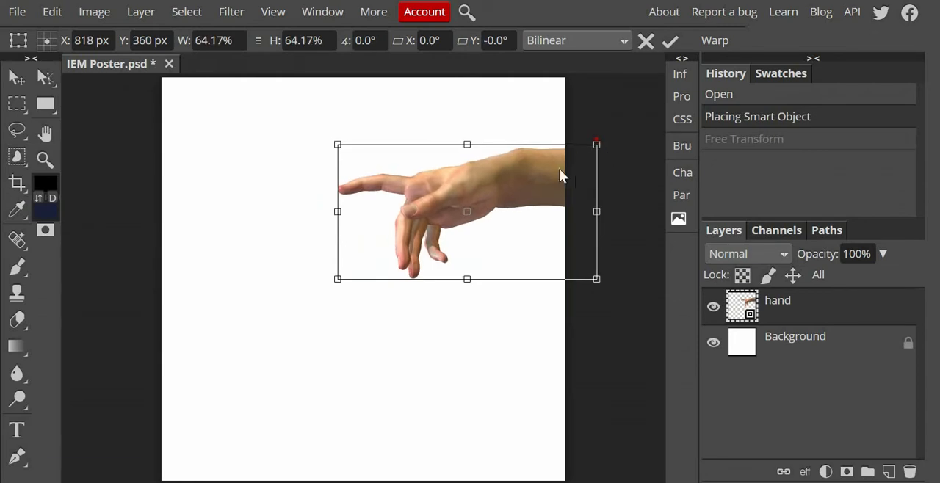
drag(523, 183, 550, 170)
click(380, 366)
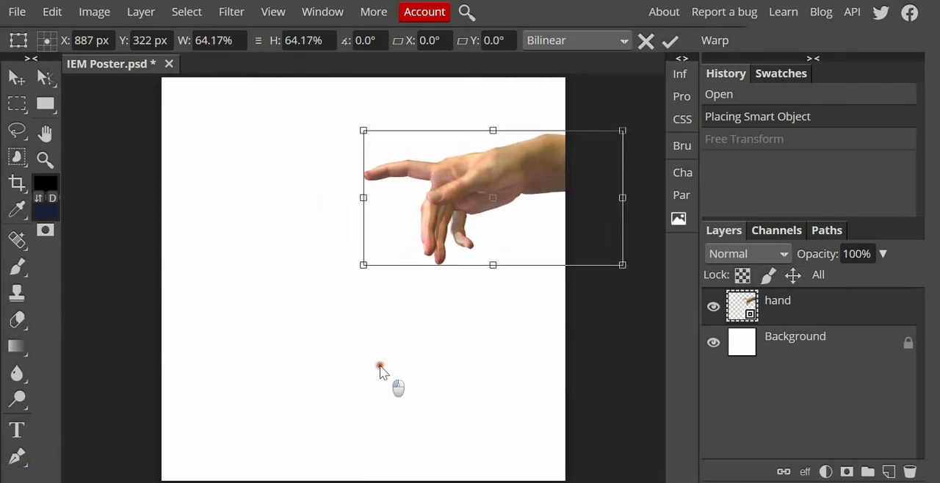
click(367, 394)
key(Return)
Step: Place the rob hand image from the poster tutorial folder, scale it to about 67.5% and flip it horizontally
key(alt+Tab)
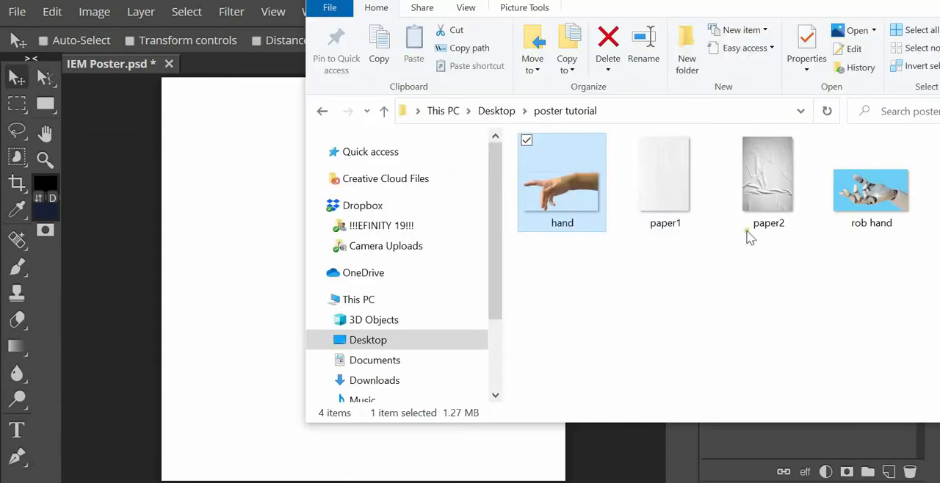
drag(866, 183, 229, 321)
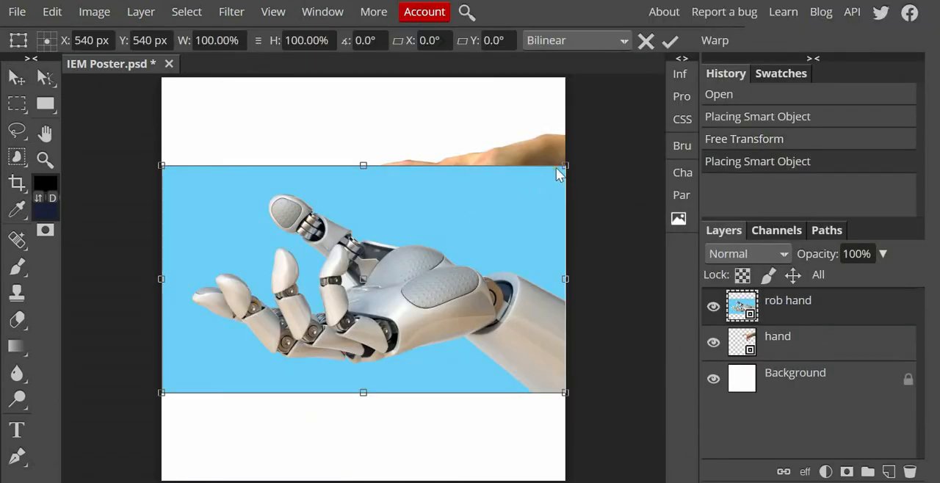
drag(564, 165, 435, 239)
right_click(267, 355)
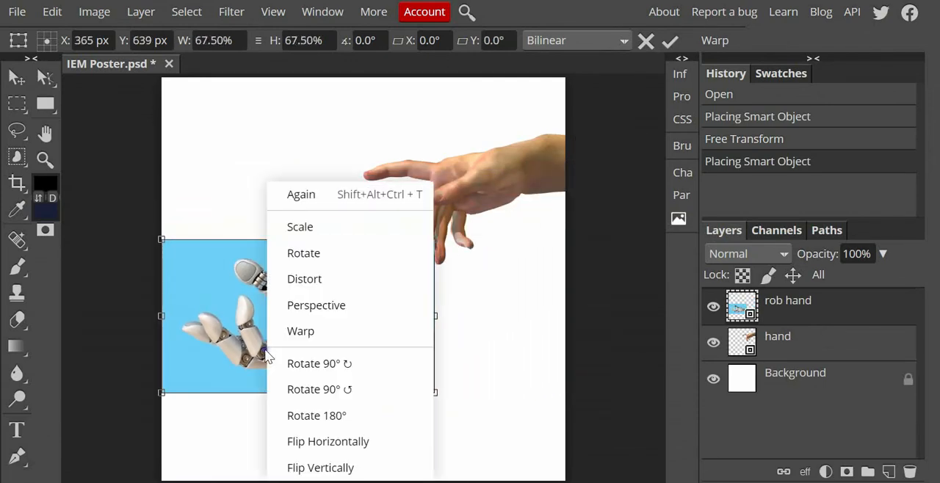
click(323, 442)
Step: Shrink the rob hand image to about 60.5% and position it over the canvas's left edge, around X 287 px, Y 540 px
drag(345, 334, 345, 307)
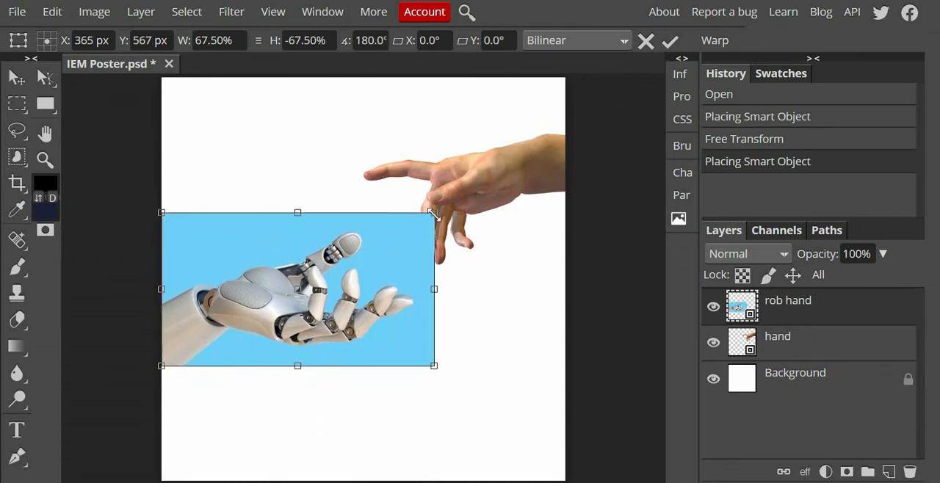
drag(432, 367, 405, 348)
drag(300, 320, 285, 317)
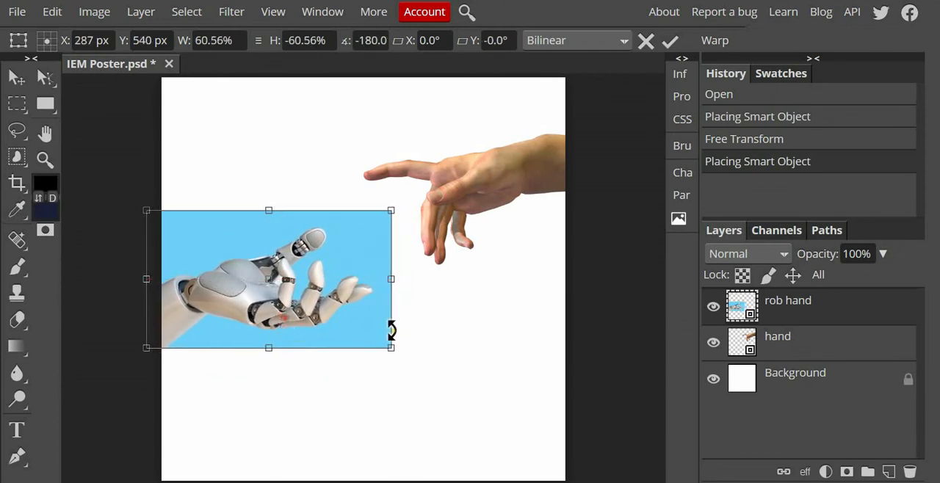
drag(347, 315, 348, 315)
key(Return)
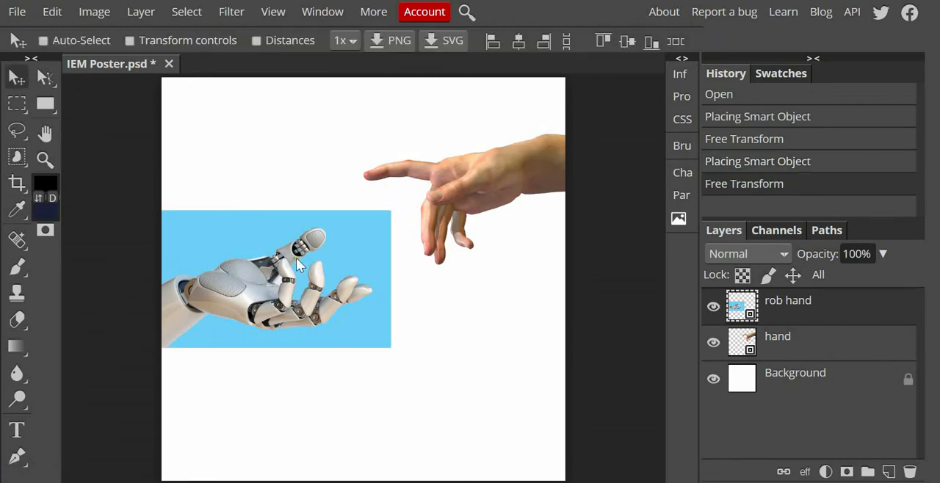
Step: Hide and show the Background layer to compare the backdrops of the two hand images
click(710, 381)
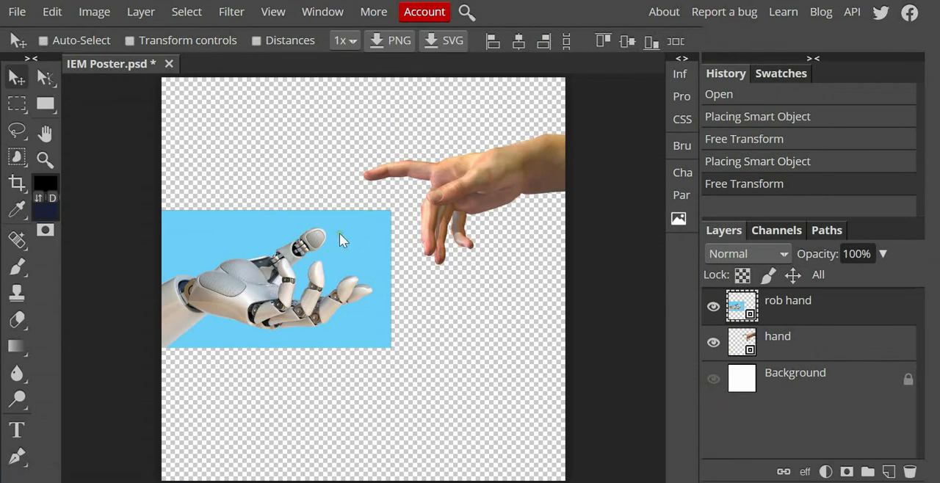
click(713, 381)
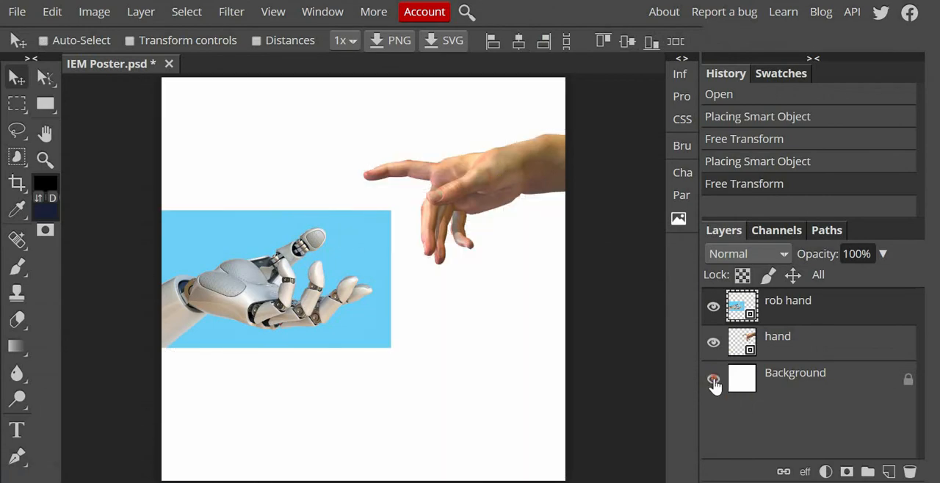
click(712, 380)
click(713, 379)
Step: Move the rob hand image fully inside the canvas and select its blue backdrop plus the surrounding empty area with the Magic Wand at tolerance 10
drag(296, 307, 333, 354)
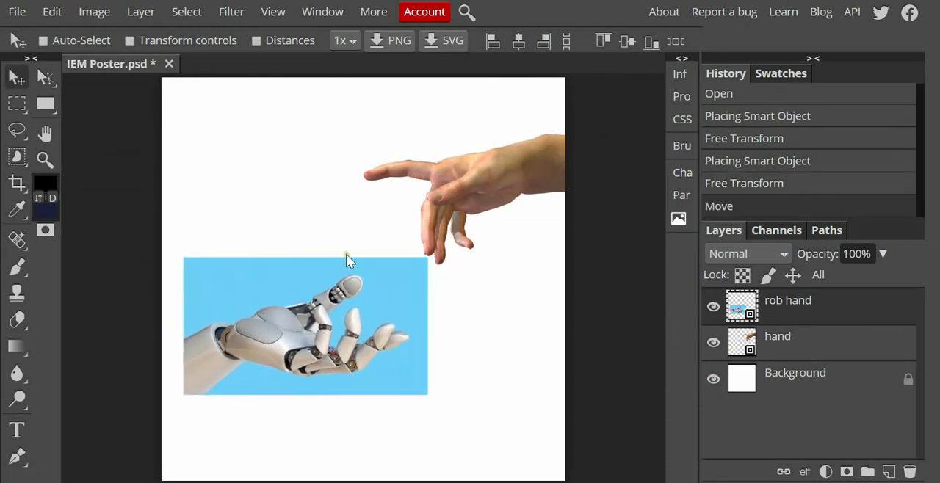
right_click(14, 158)
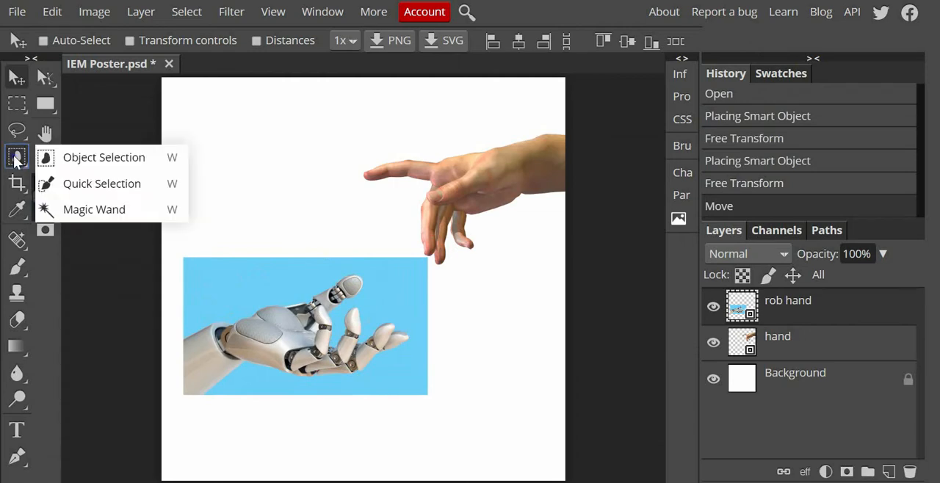
click(51, 209)
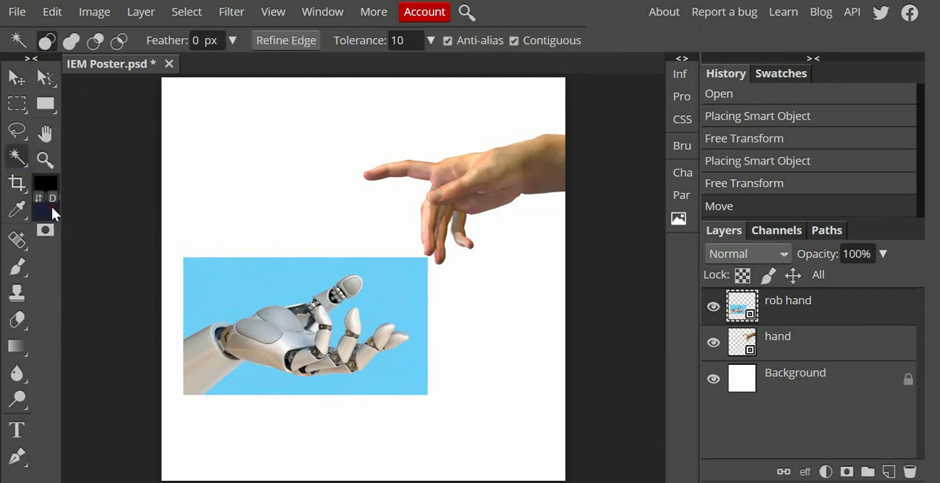
click(230, 281)
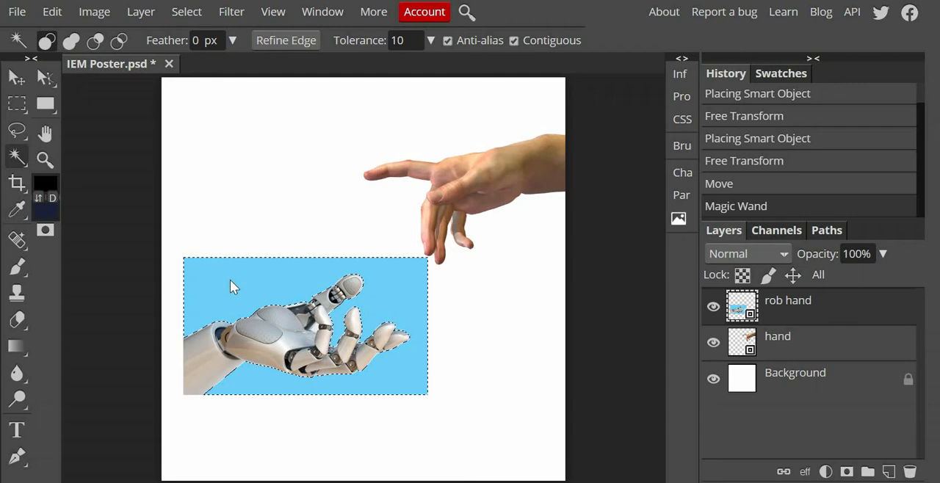
key(shift)
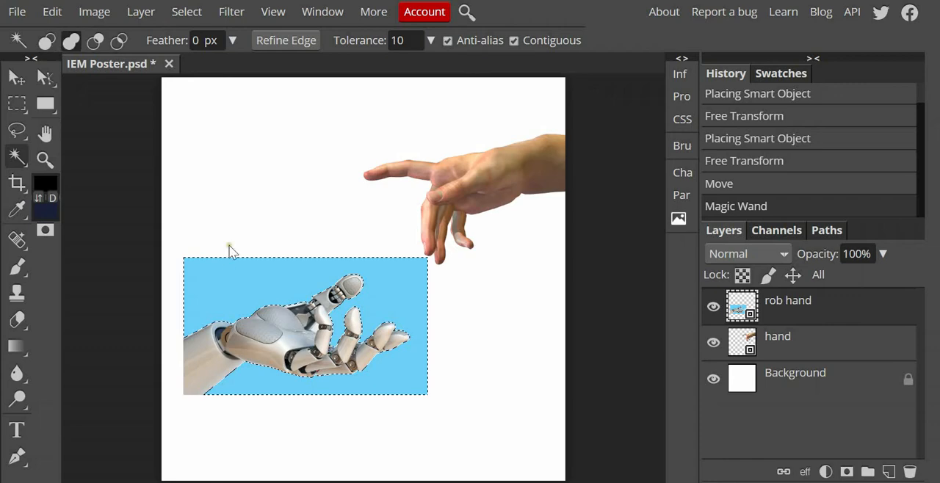
shift+click(250, 190)
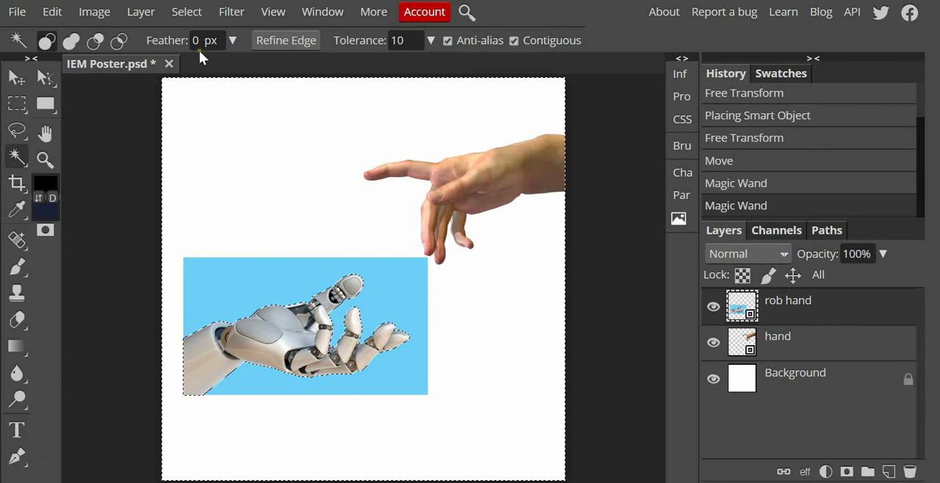
Step: Invert the selection and add a raster mask to the rob hand layer to cut out the robot hand
click(185, 14)
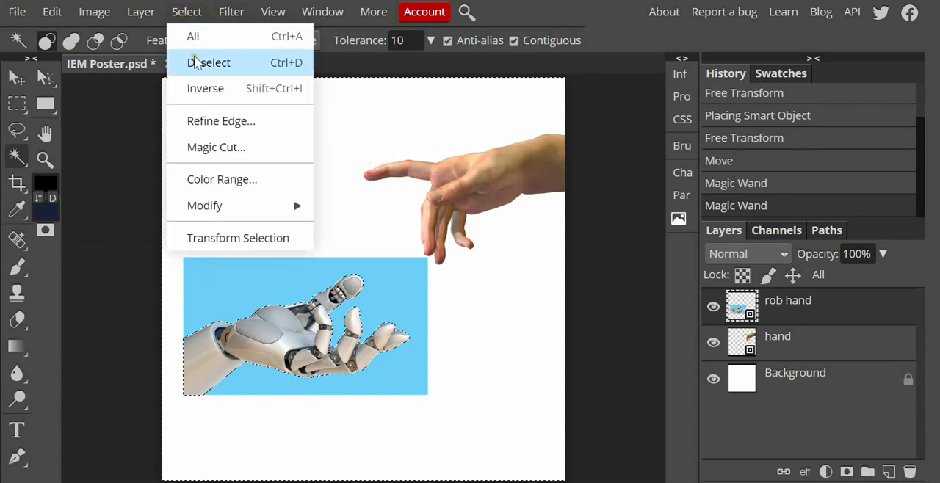
click(203, 89)
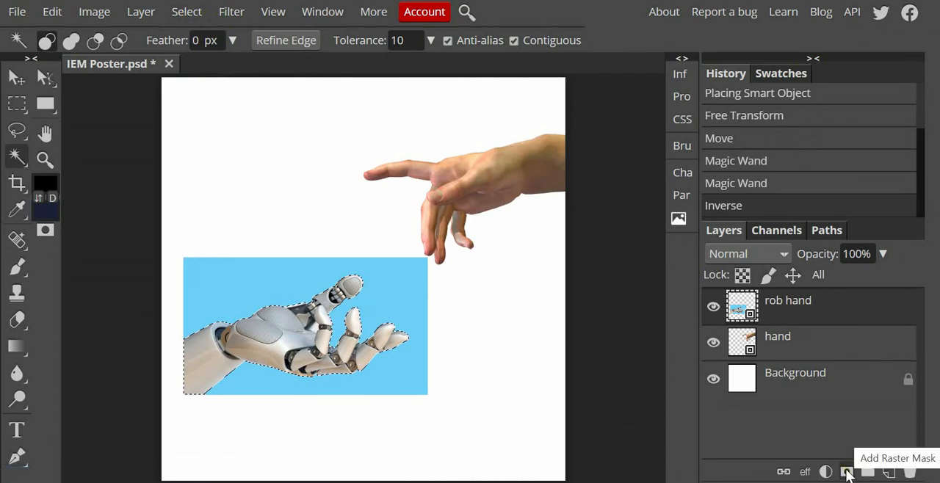
click(847, 472)
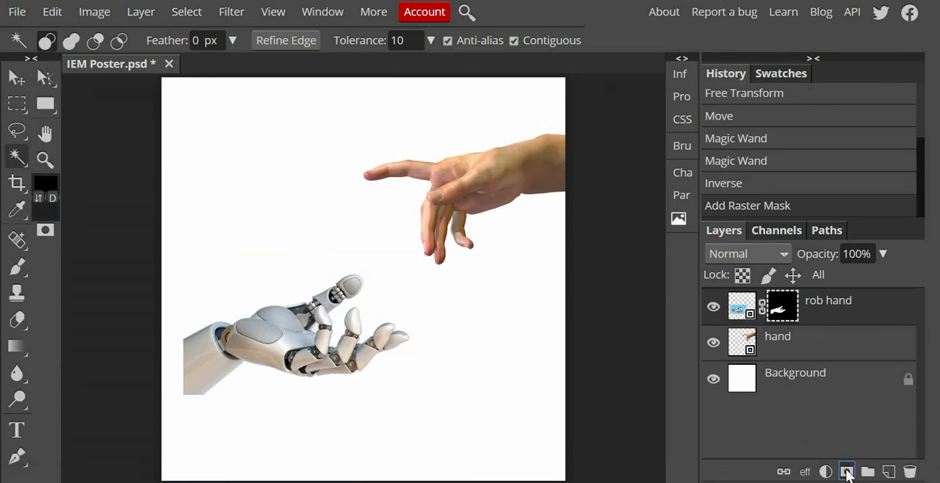
Step: Check the robot hand cutout with the Background layer hidden, and move the hand back against the canvas's left edge
click(713, 379)
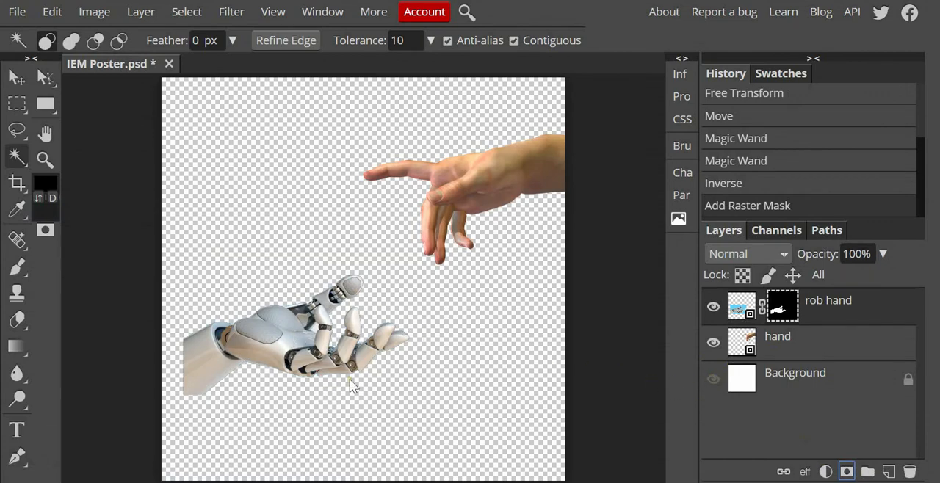
click(713, 379)
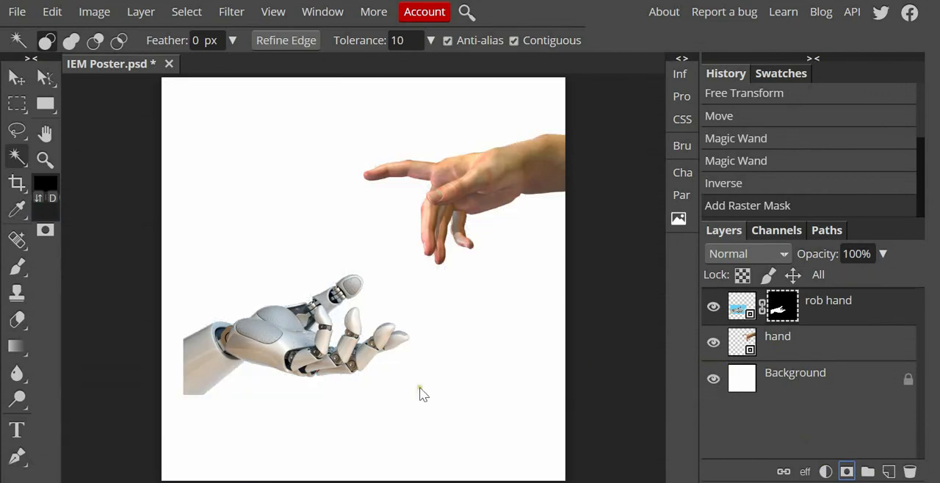
key(v)
drag(251, 361, 235, 296)
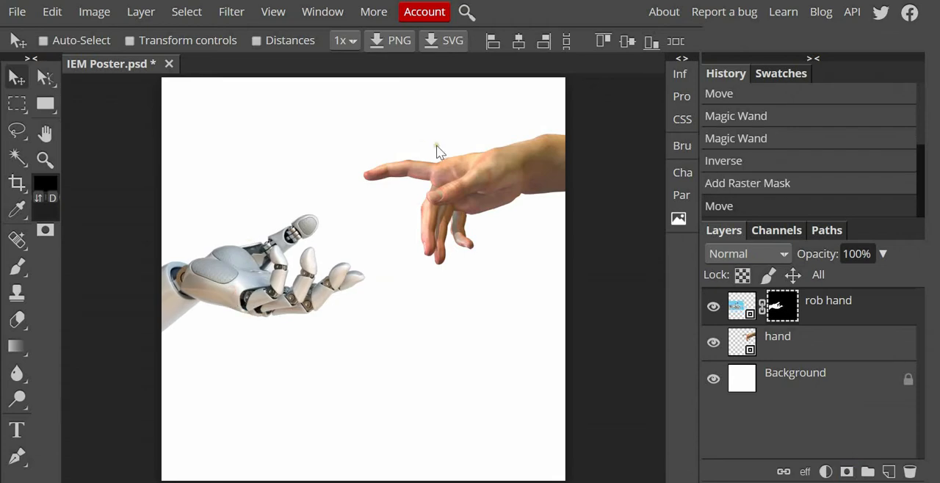
Step: Move the human hand slightly higher on the canvas and nudge the robot hand slightly to the right
mouse_move(504, 169)
mouse_down()
mouse_move(515, 174)
mouse_move(510, 162)
mouse_up()
click(796, 351)
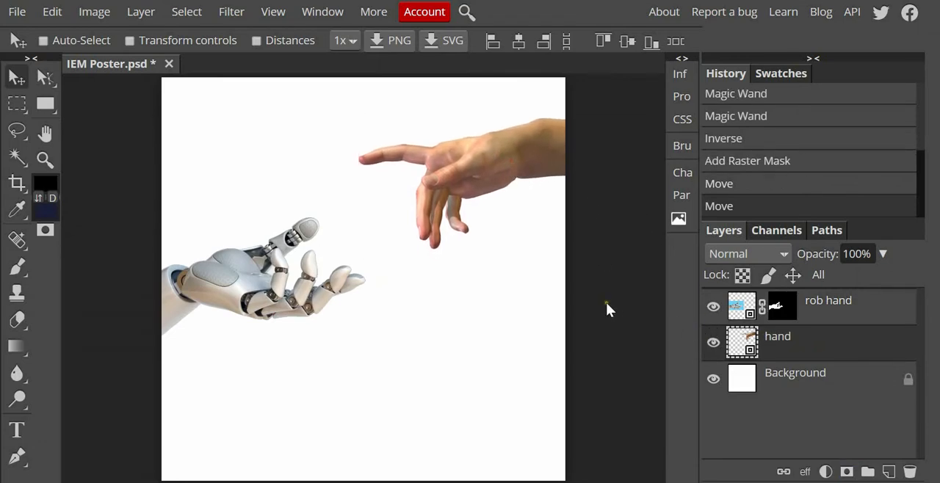
click(828, 312)
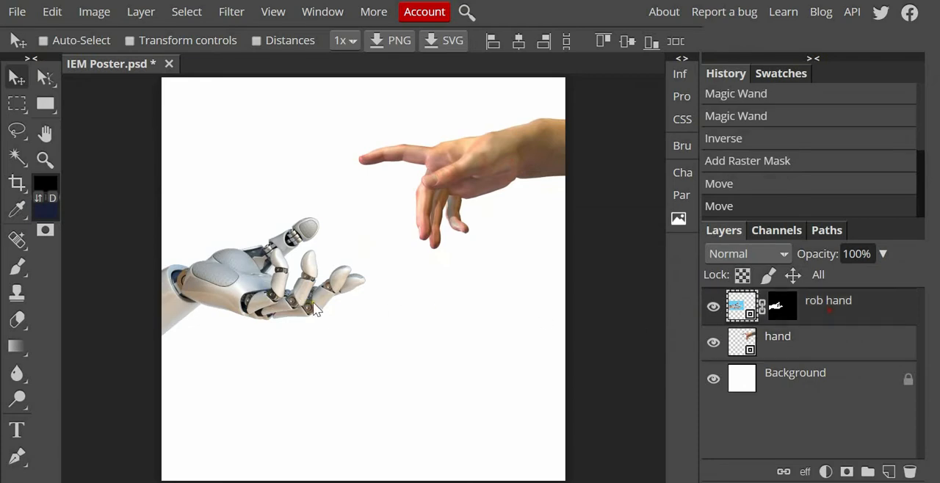
mouse_move(314, 309)
mouse_down()
mouse_move(307, 298)
mouse_move(308, 307)
mouse_up()
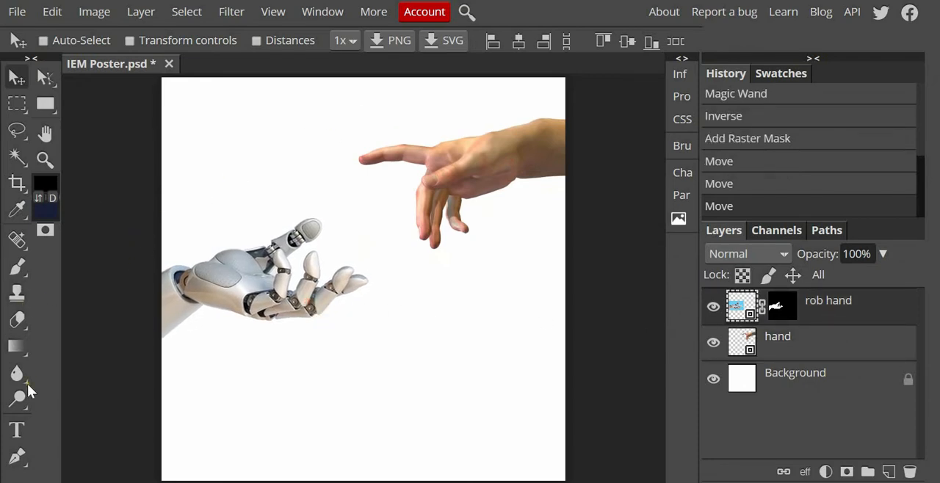
Step: Add a new empty layer and a text layer reading "IEM" in the space above the robot hand
click(888, 472)
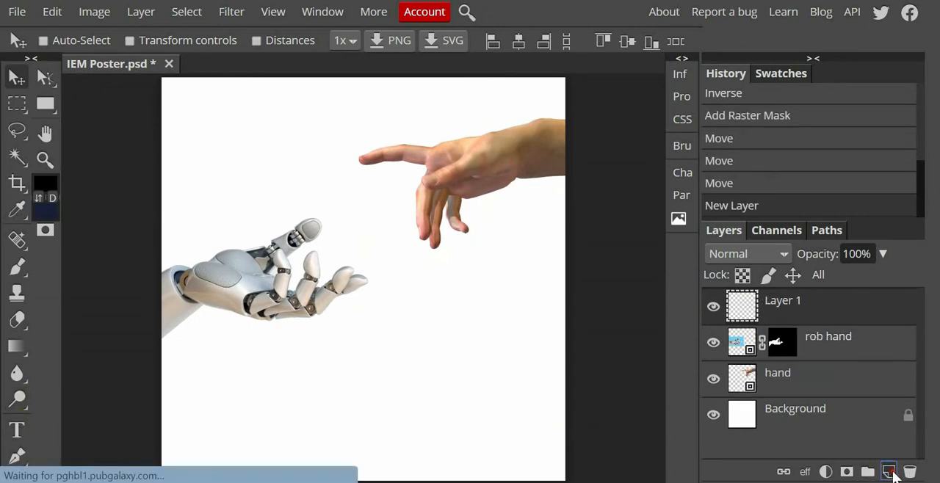
click(16, 432)
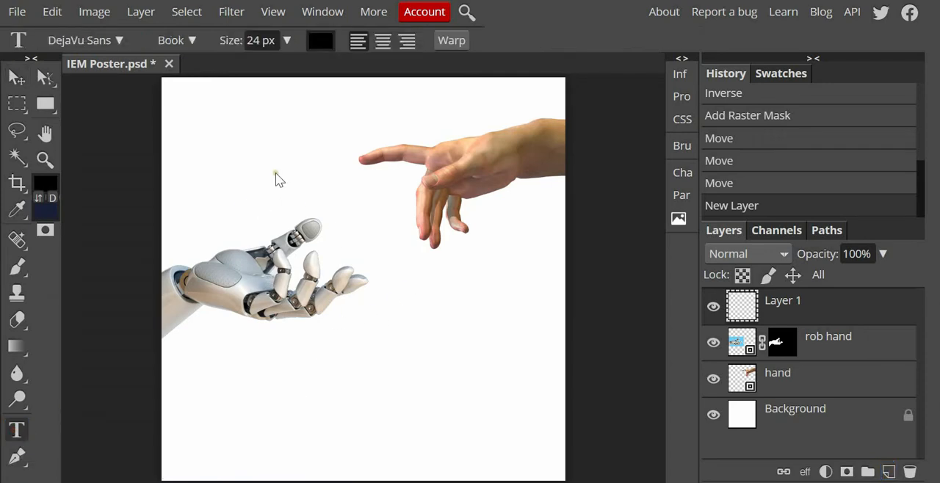
click(301, 195)
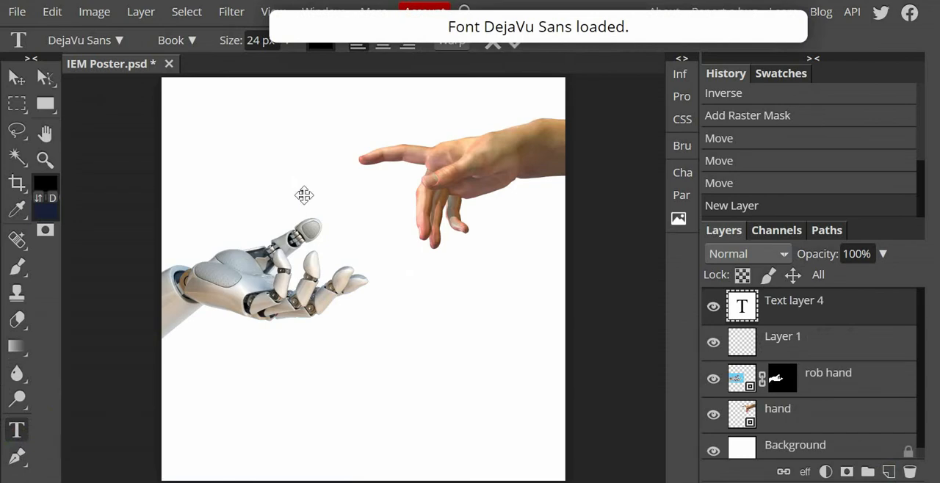
text(IEM)
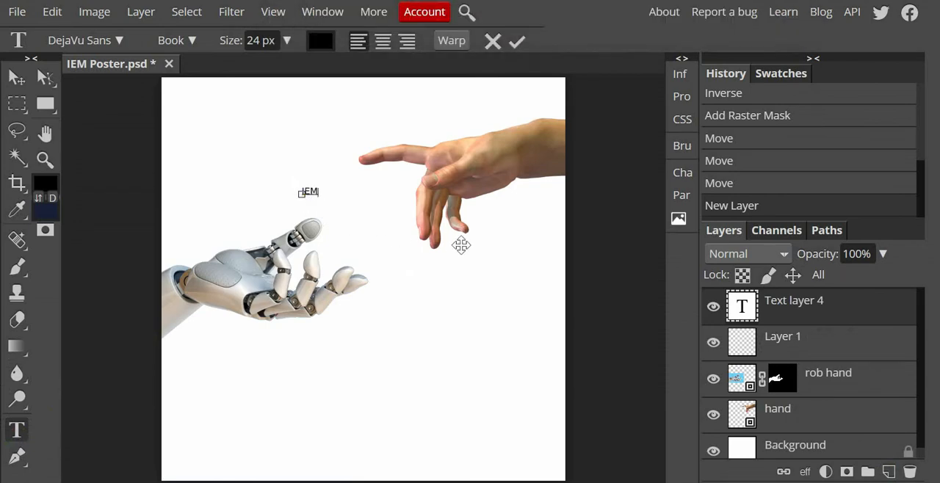
Step: Set the size of the IEM text to 500 px
click(680, 172)
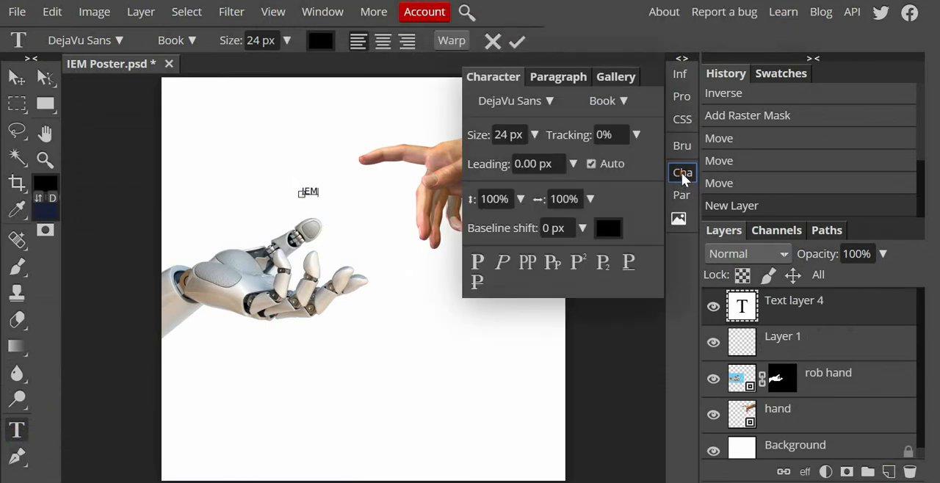
click(793, 307)
click(524, 135)
drag(524, 135, 455, 135)
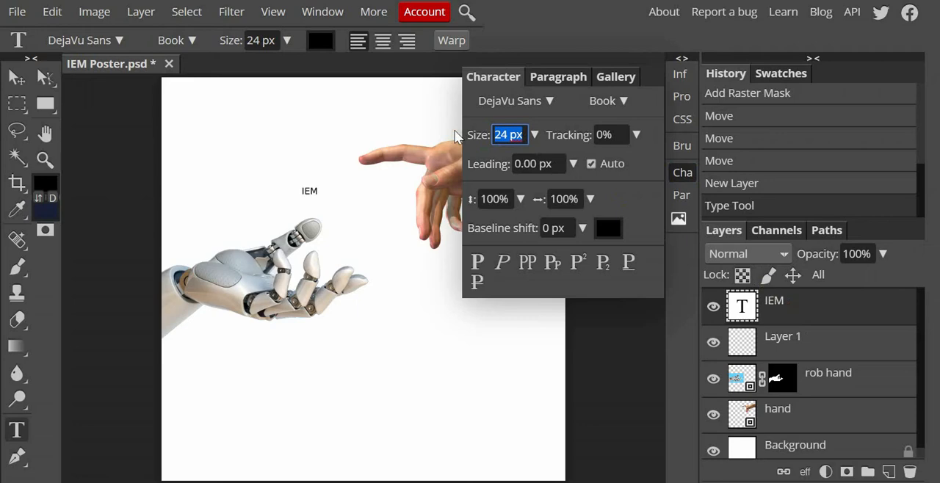
text(500)
key(Return)
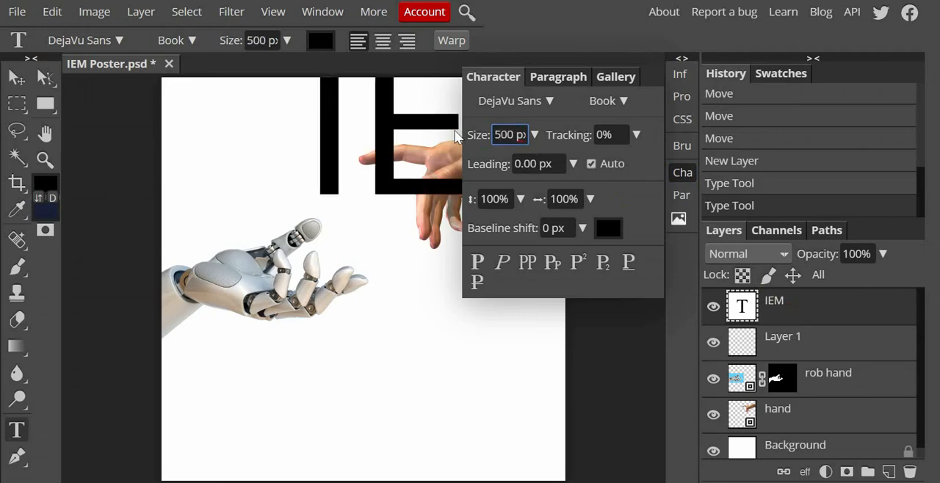
Step: Move the enlarged IEM text down and to the left so it lies across the two hands
text(V)
click(766, 306)
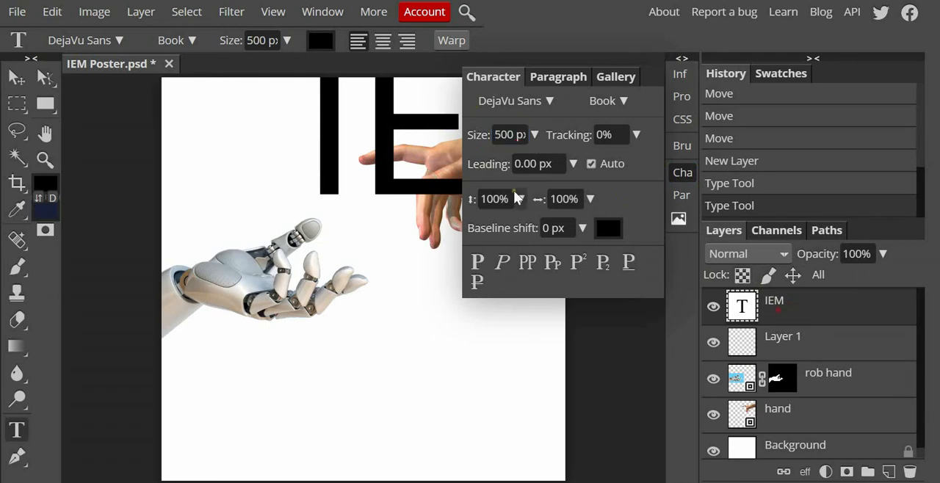
key(v)
drag(385, 119, 265, 209)
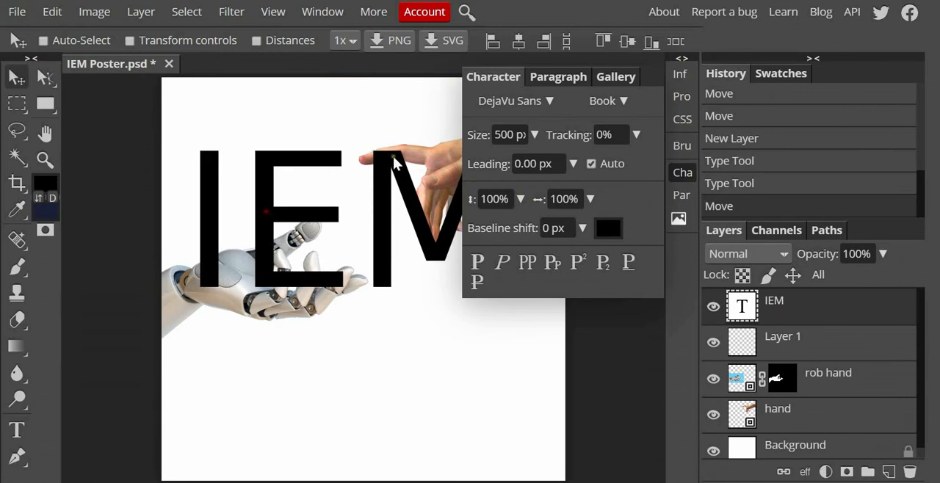
Step: Filter the font list to Sans Serif only and apply Familiar Pro to the IEM text
click(543, 103)
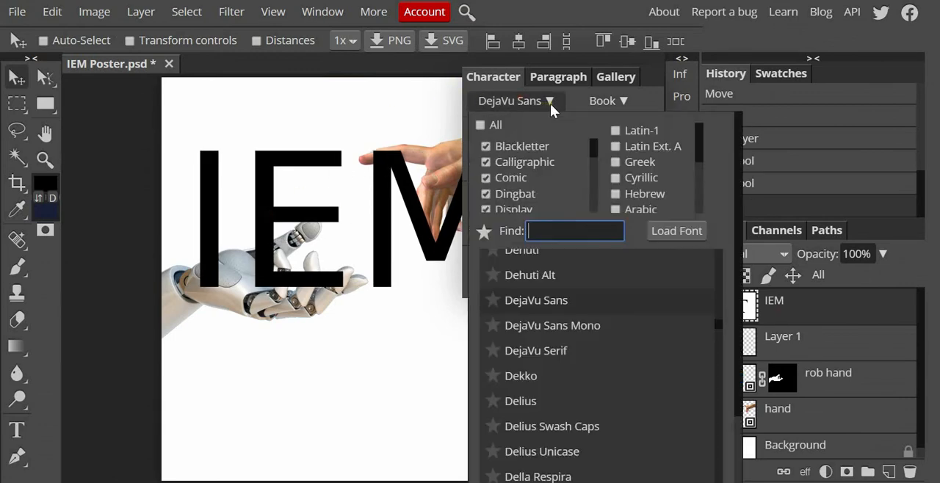
click(481, 124)
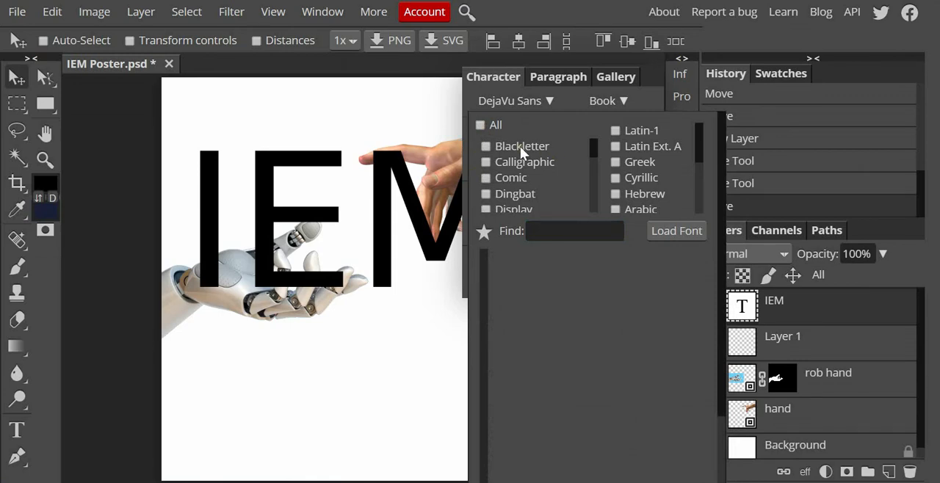
scroll(520, 146, down, 5)
scroll(519, 149, up, 1)
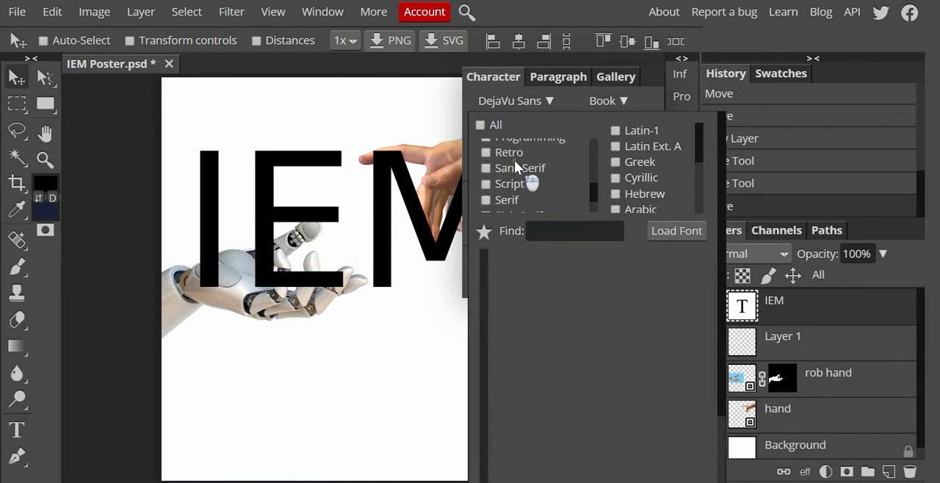
scroll(514, 160, up, 1)
click(486, 197)
scroll(550, 330, down, 1)
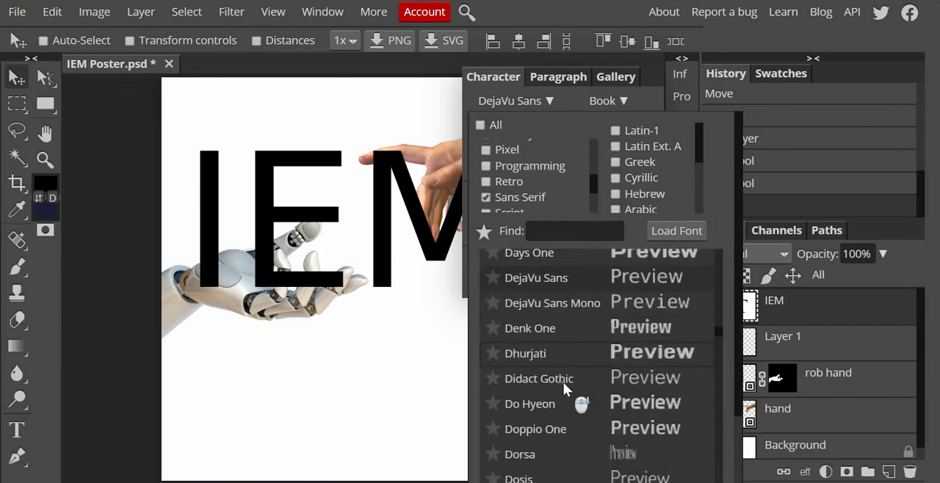
scroll(576, 360, down, 5)
click(624, 389)
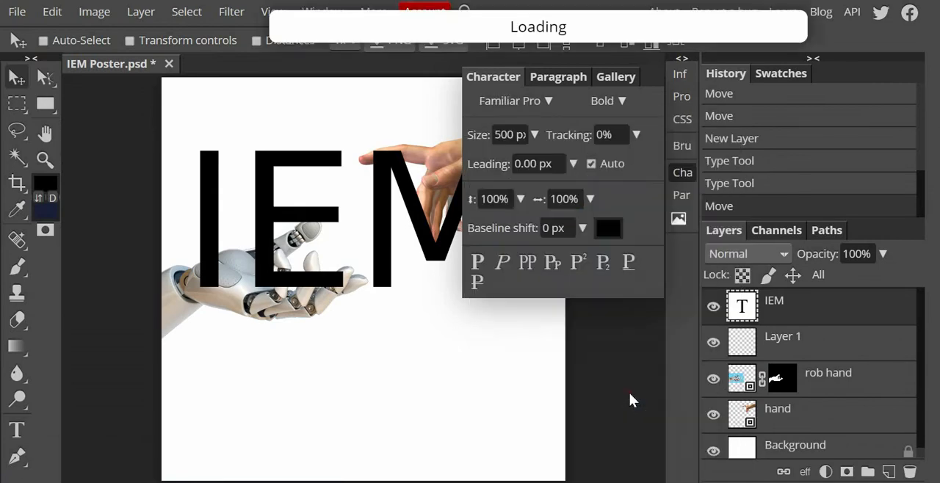
Step: Find Open Sans and apply it to the IEM text, trying the Italic style and settling on Extrabold
click(552, 101)
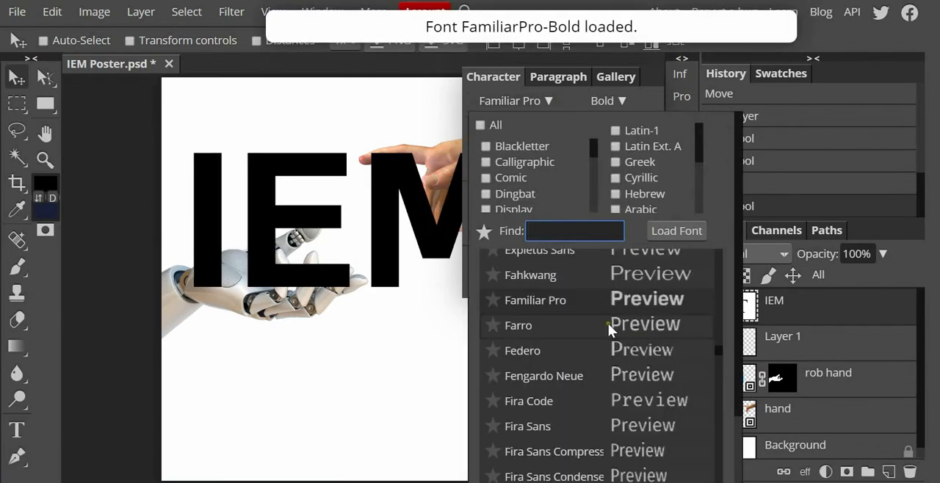
scroll(608, 315, down, 5)
text(OPEN)
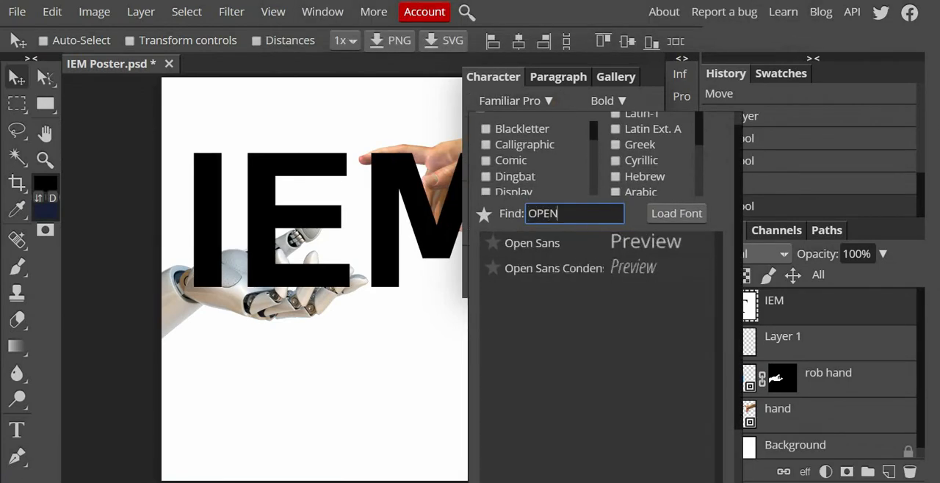
click(577, 239)
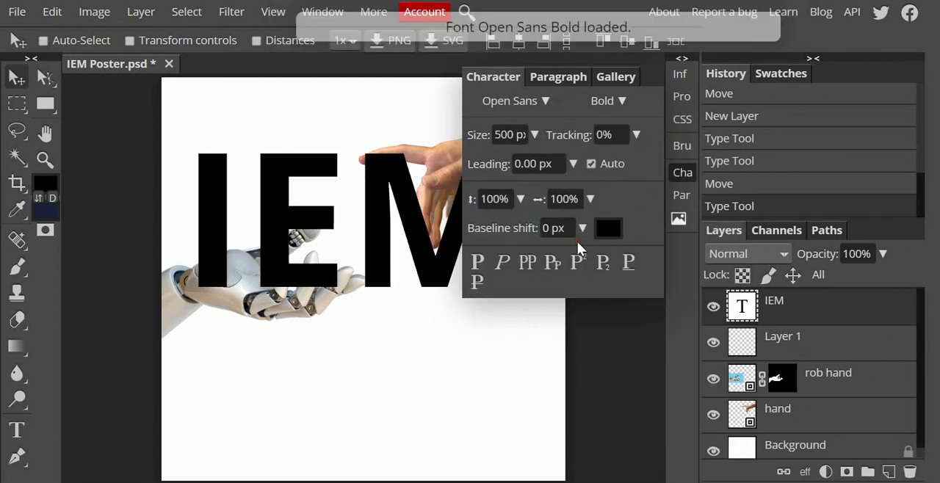
click(617, 99)
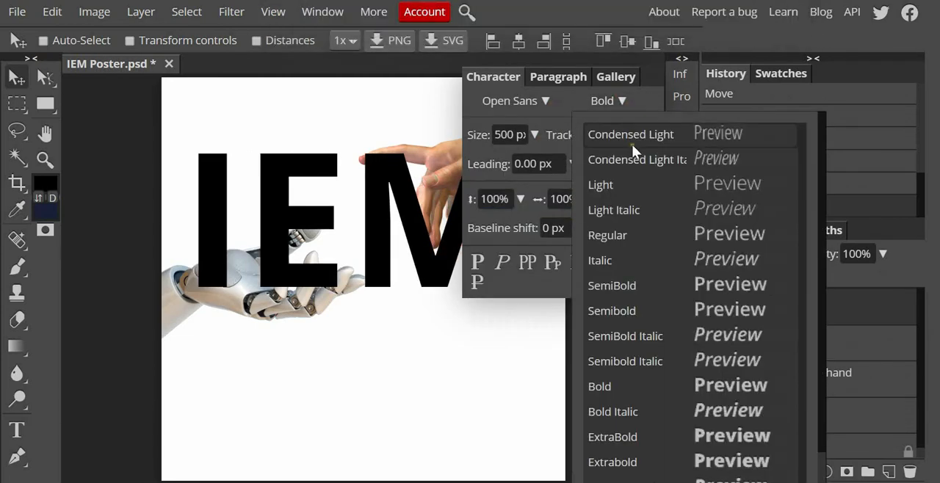
click(657, 260)
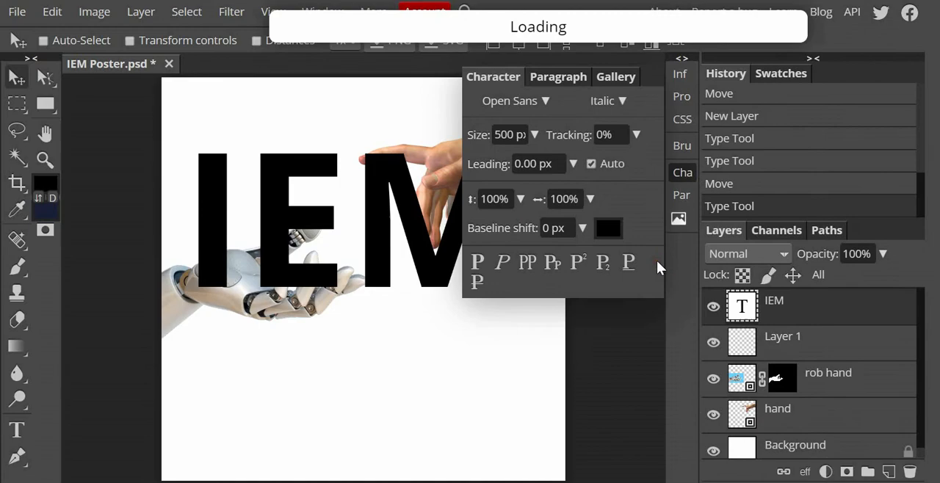
click(616, 102)
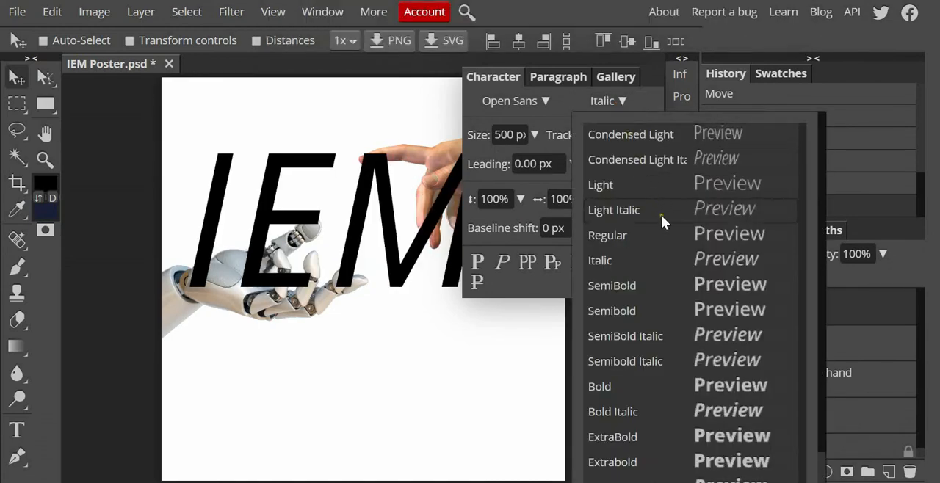
scroll(684, 414, down, 1)
click(692, 412)
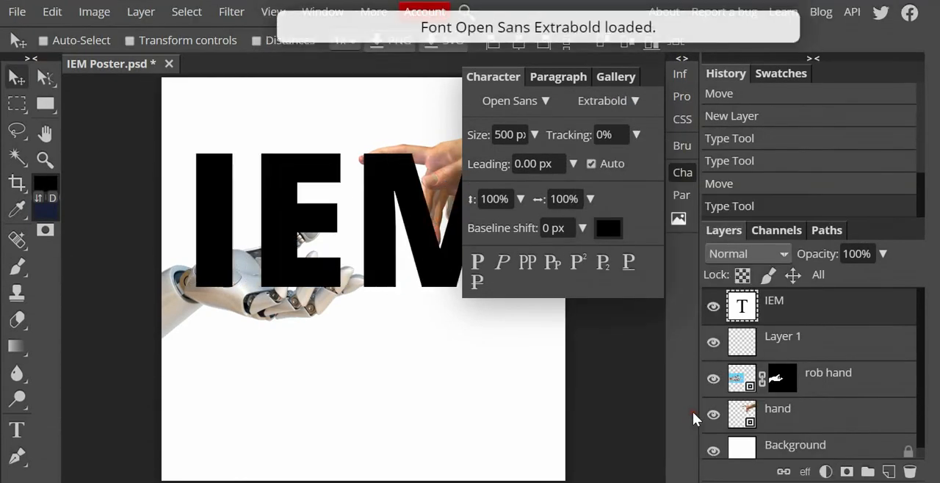
Step: Try 100% tracking and manual leading on the IEM text, and undo the text formatting
click(636, 134)
mouse_move(598, 156)
mouse_down()
mouse_move(583, 160)
mouse_move(592, 157)
mouse_up()
text(100%)
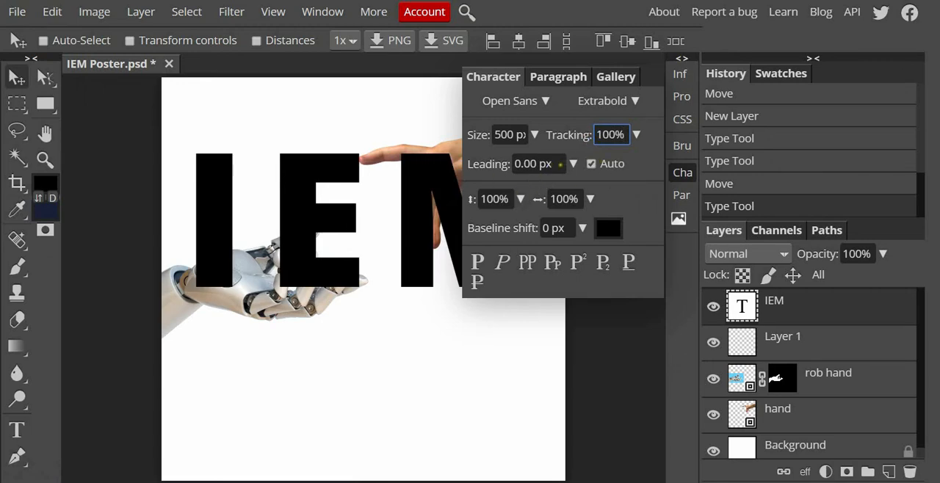
click(571, 164)
drag(470, 190, 467, 189)
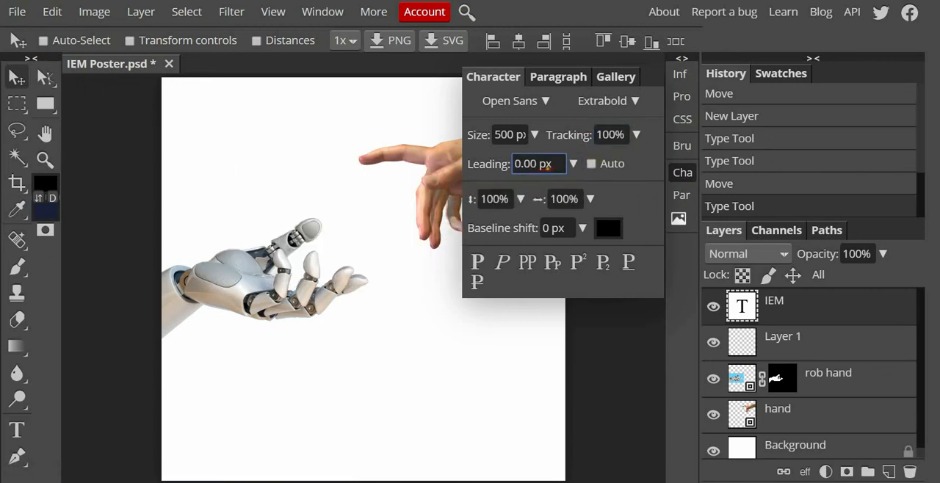
key(ctrl+z)
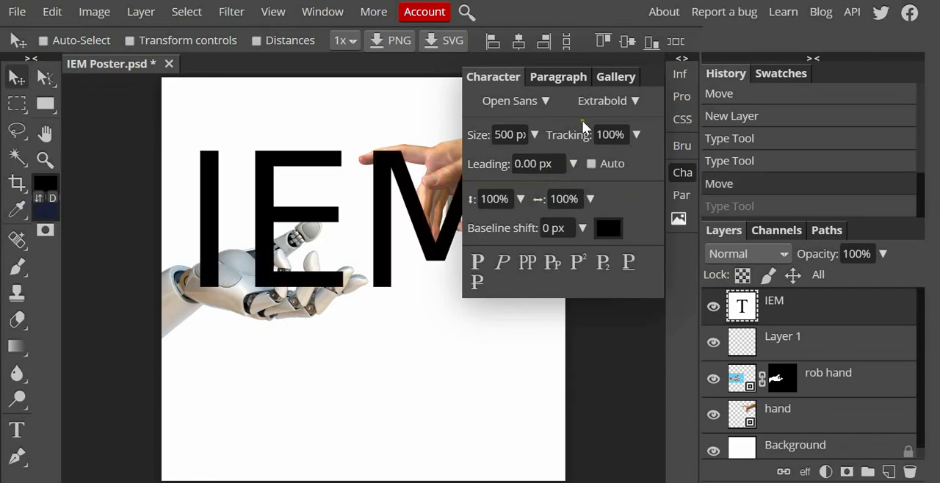
Step: Set the IEM text's font to Open Sans in the Extrabold style
click(624, 104)
click(858, 307)
click(534, 97)
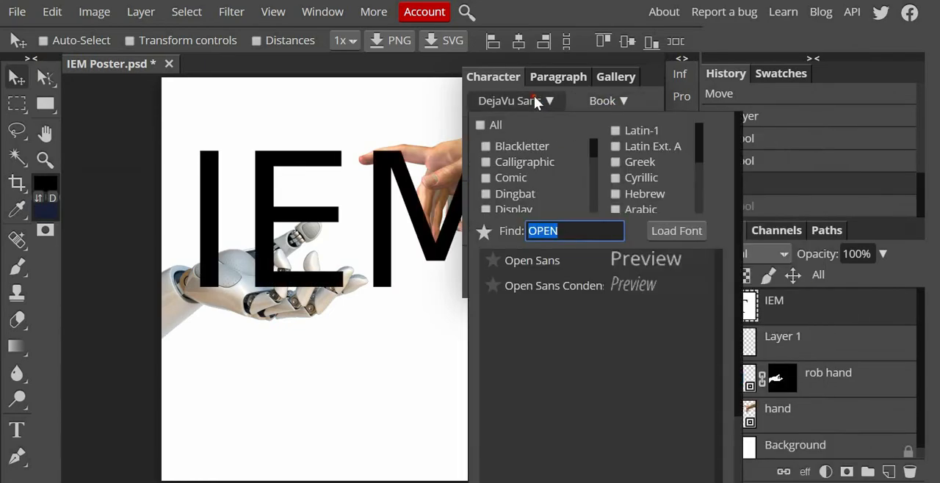
click(605, 268)
click(619, 99)
click(639, 455)
Step: Try a different tracking for the IEM letters and reset it to 0%
click(635, 135)
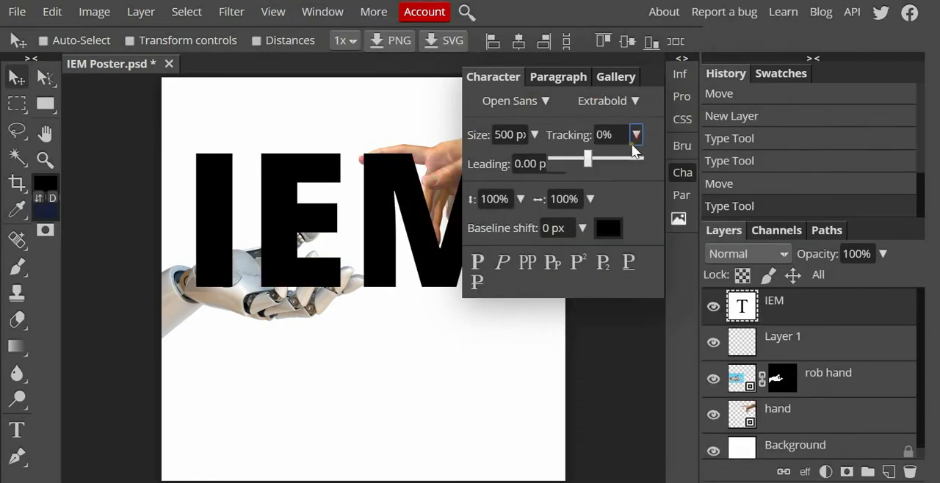
drag(614, 161, 575, 157)
text(100)
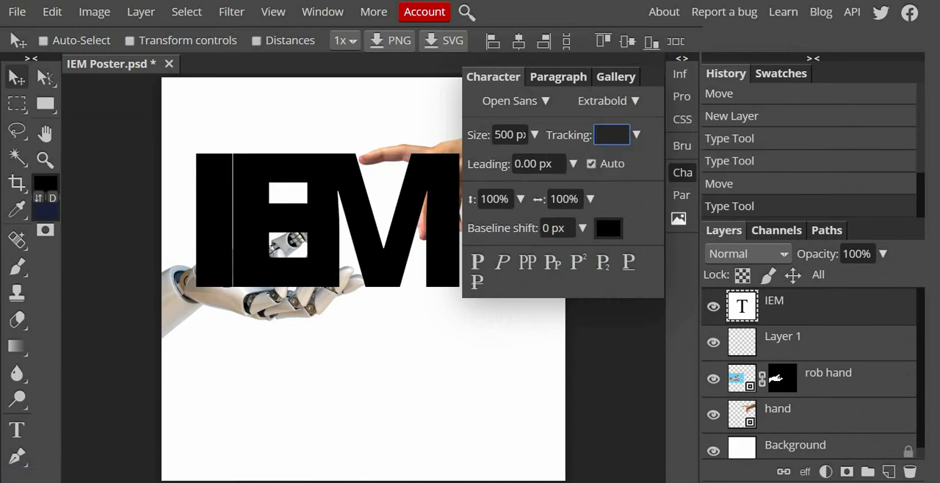
key(Return)
text(0)
key(Return)
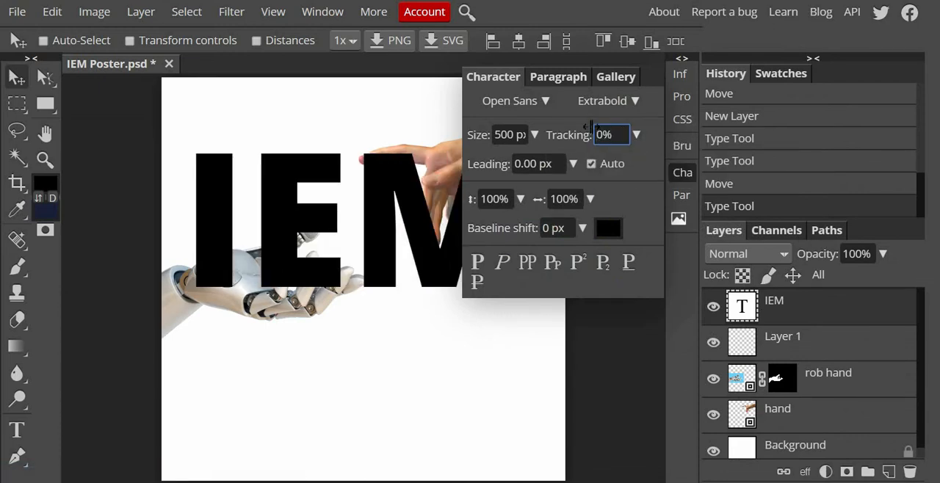
Step: Close the character settings and fine-tune the IEM text's position so it sits horizontally centred over the two hands
drag(376, 205, 387, 194)
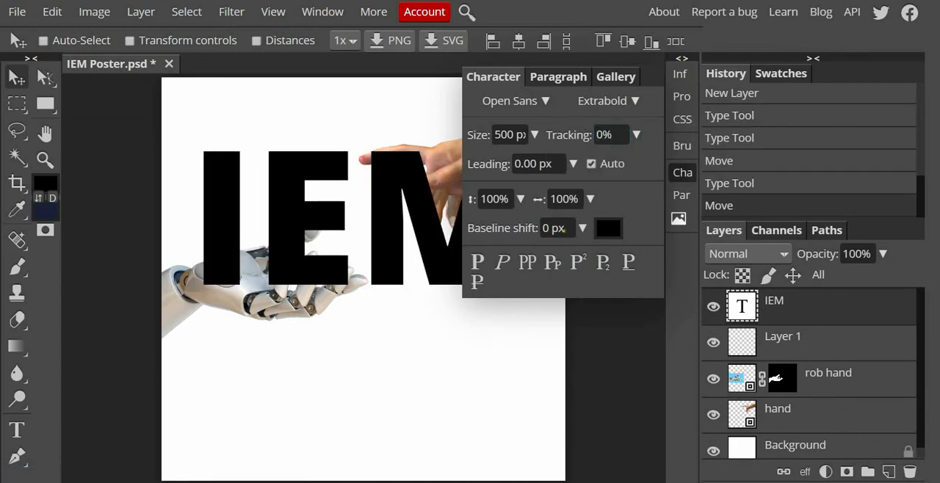
click(682, 171)
drag(431, 216, 428, 228)
key(Right)
key(Right)
key(Down)
key(Down)
key(Down)
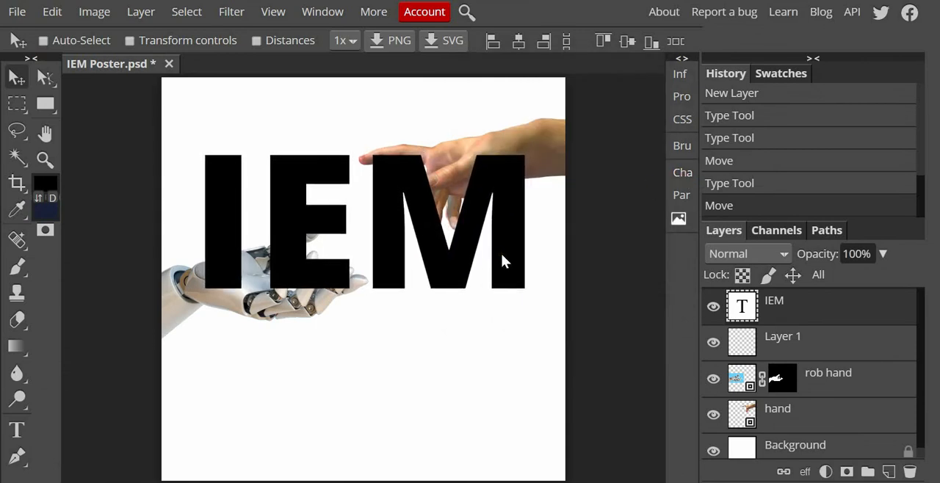
key(Left)
key(Left)
key(Left)
key(Left)
mouse_move(398, 201)
mouse_down()
mouse_move(382, 206)
mouse_move(385, 199)
mouse_up()
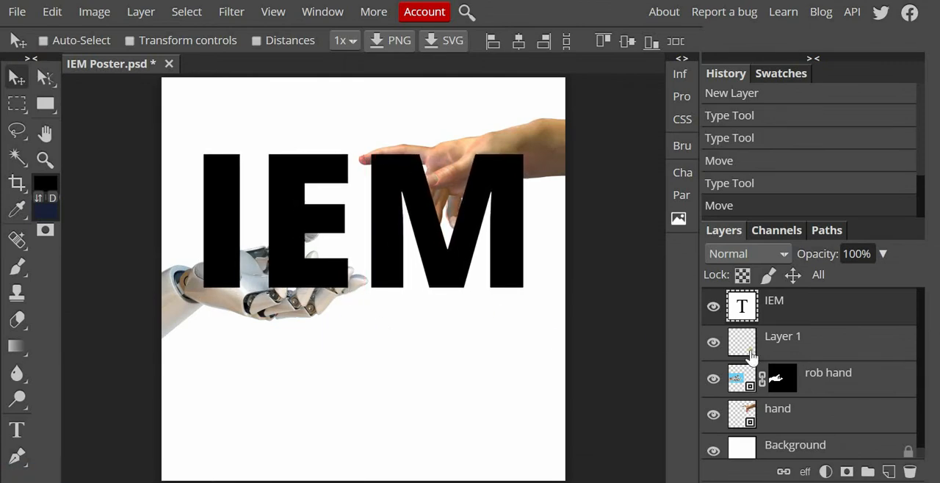
Step: Reposition the robot hand and scale it to about 63.8%, and nudge the human hand slightly up and to the right
click(830, 378)
drag(173, 308, 182, 304)
key(ctrl+t)
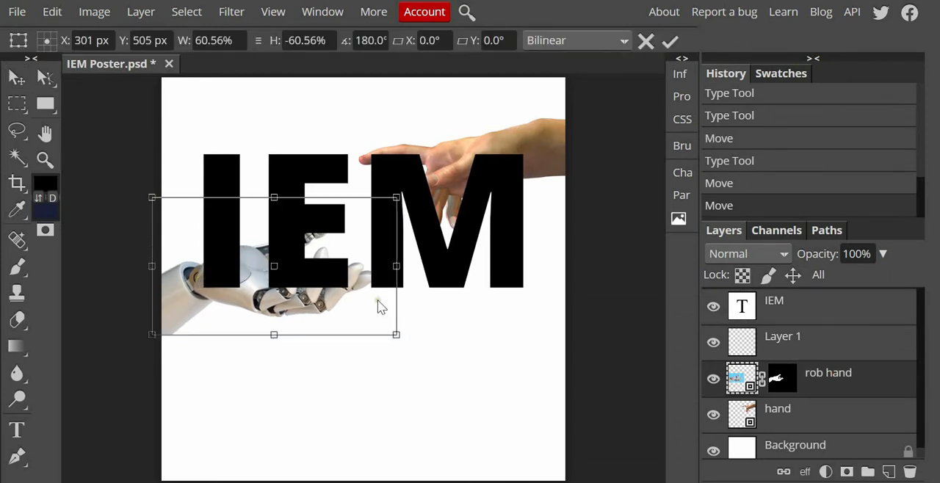
drag(397, 334, 413, 350)
drag(286, 314, 280, 310)
drag(398, 333, 404, 337)
drag(298, 310, 296, 314)
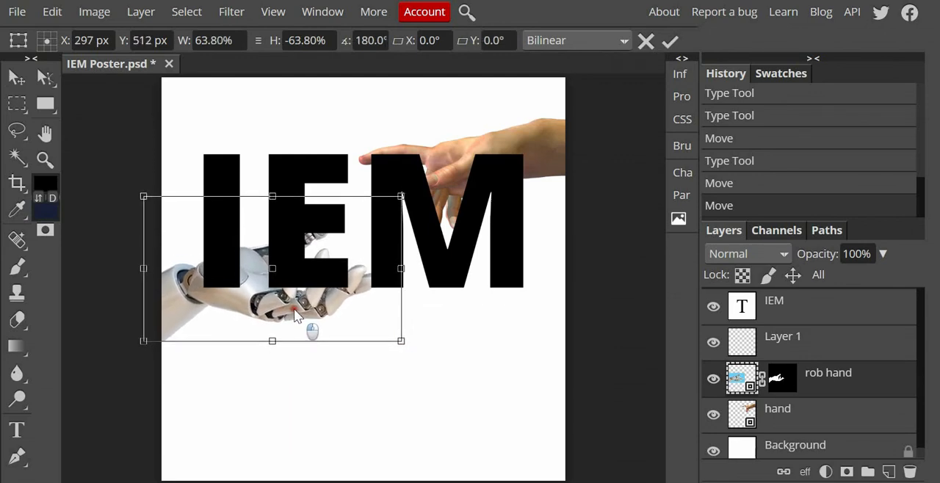
key(Return)
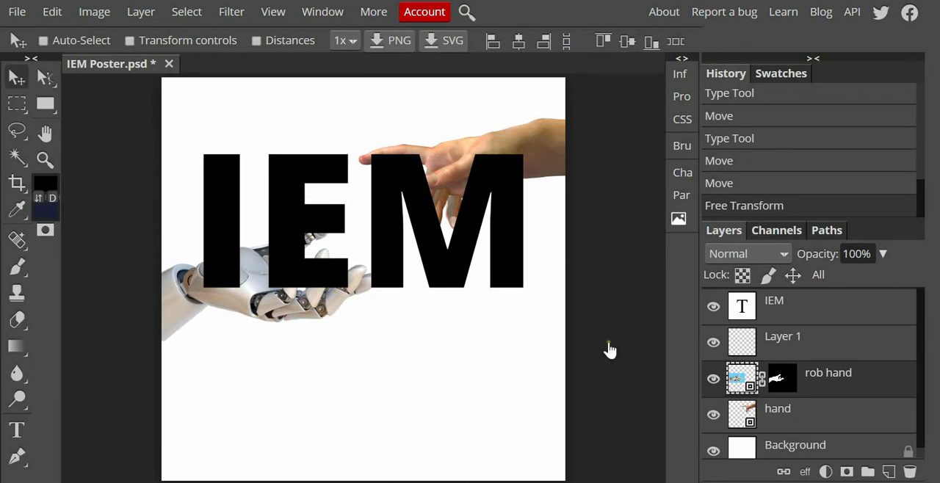
click(808, 417)
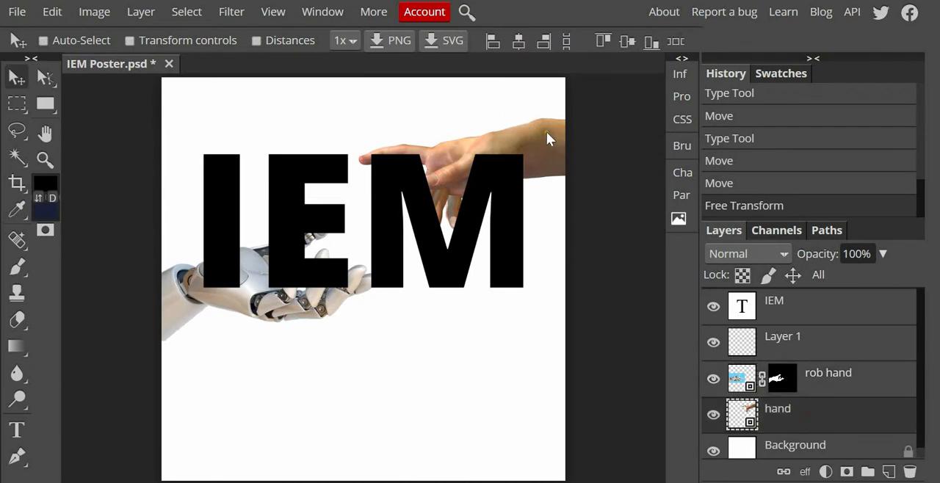
drag(546, 132, 550, 131)
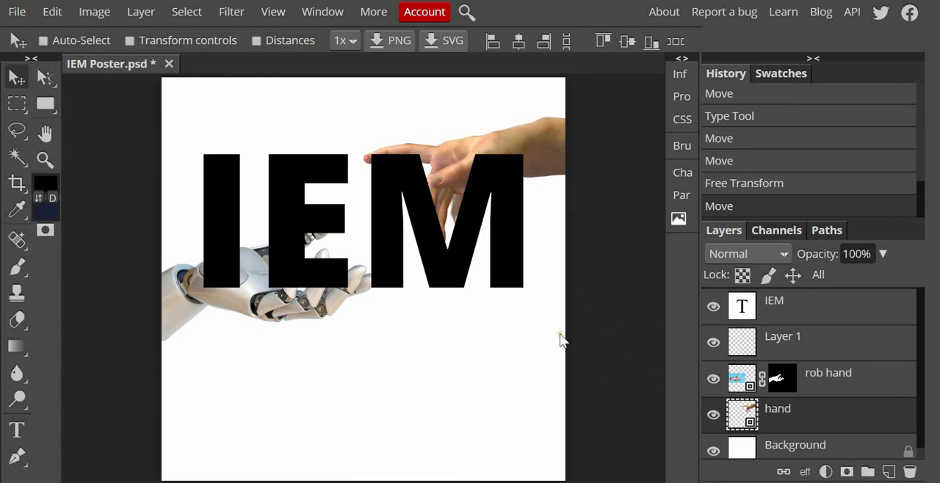
Step: Start a new text line above Layer 1 in the empty area below the robot hand
click(18, 434)
click(811, 350)
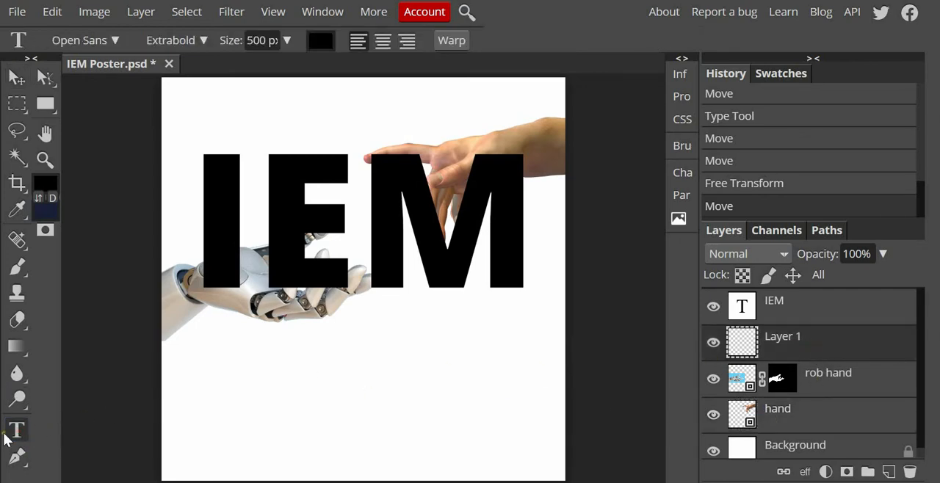
click(294, 374)
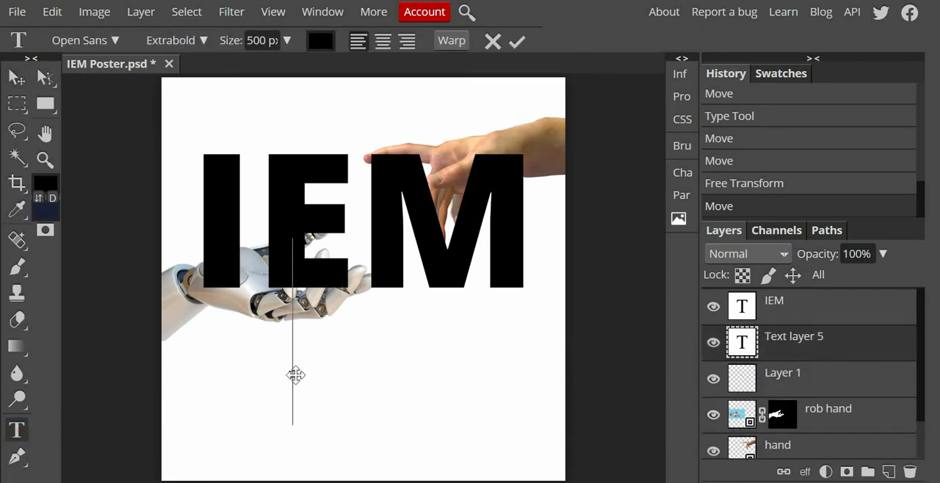
Step: Filter the fonts to Serif, search for "PLA" and apply Playfair Display to the new text line
click(682, 171)
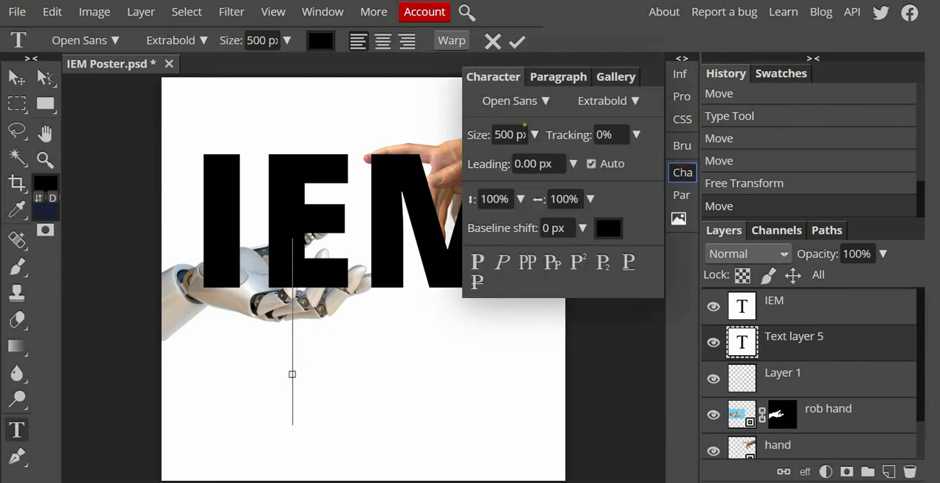
click(546, 101)
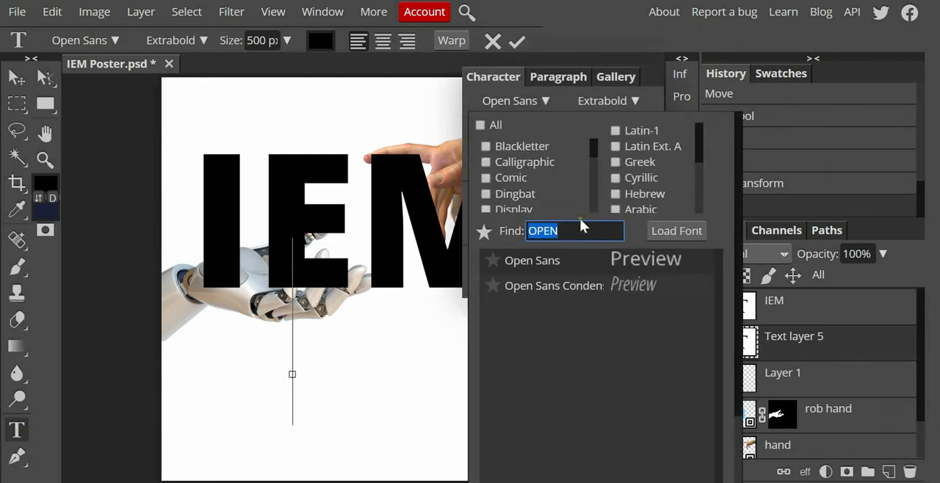
click(485, 124)
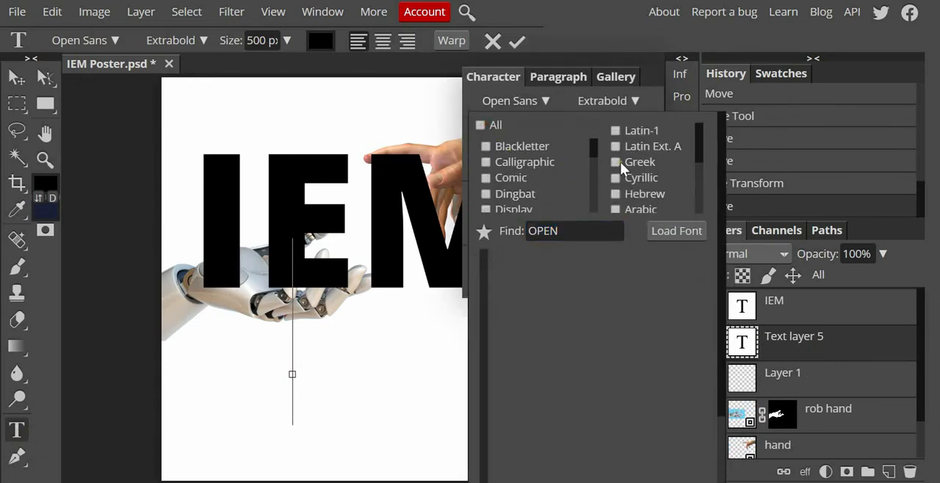
drag(591, 147, 595, 191)
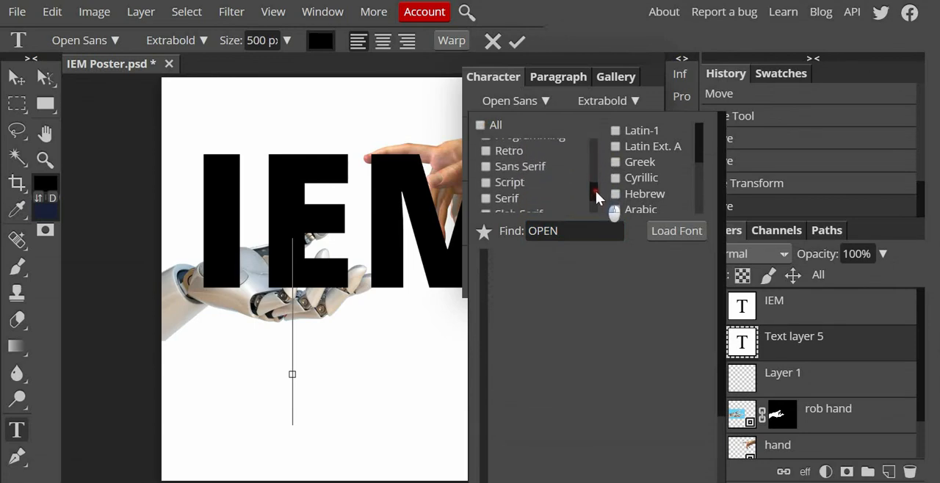
click(487, 198)
click(536, 232)
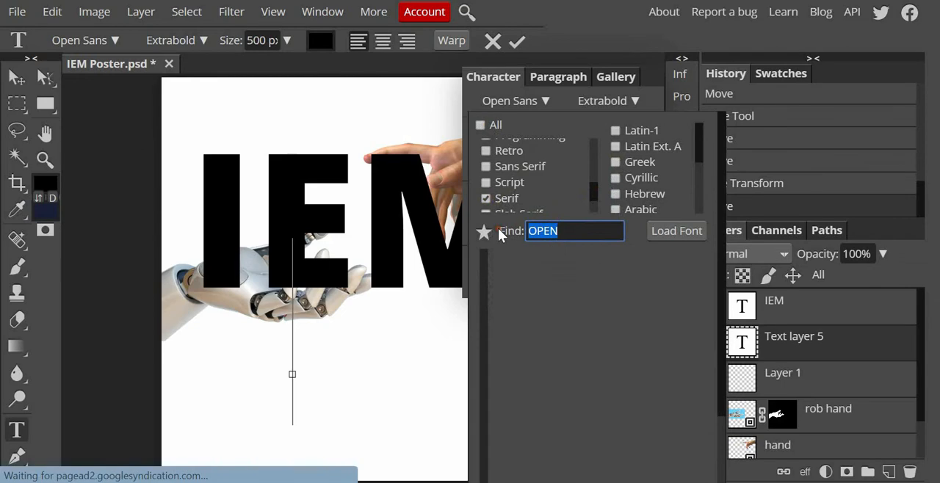
key(BackSpace)
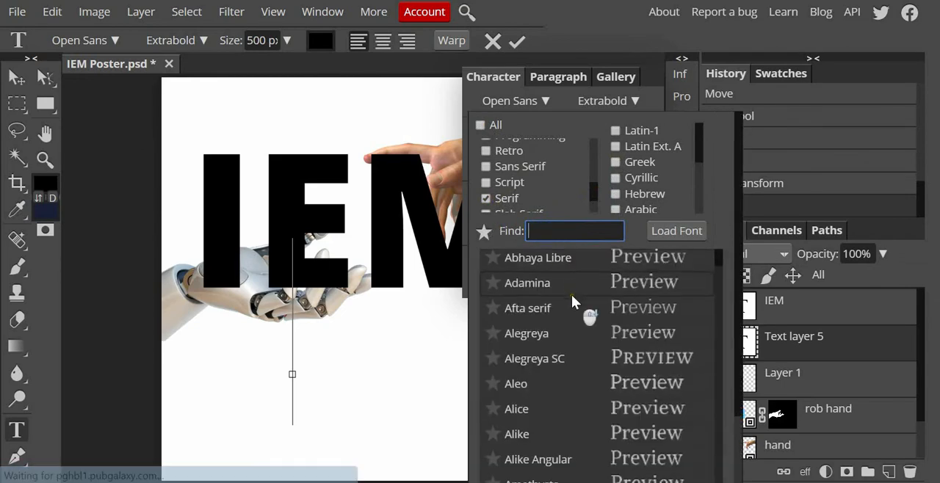
scroll(572, 301, down, 5)
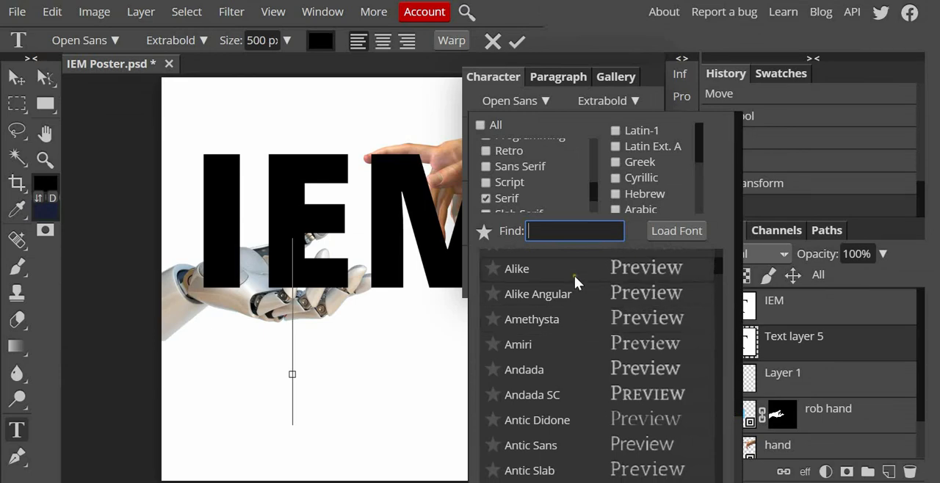
text(PLA)
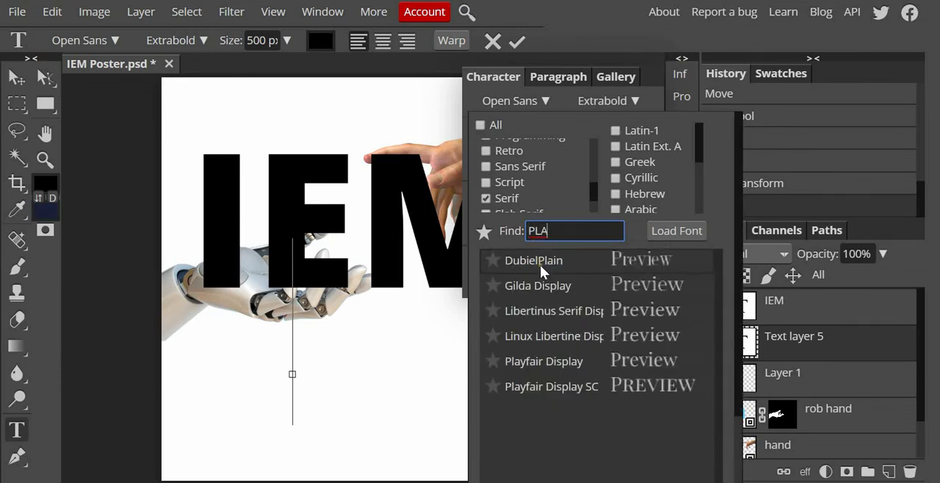
click(551, 361)
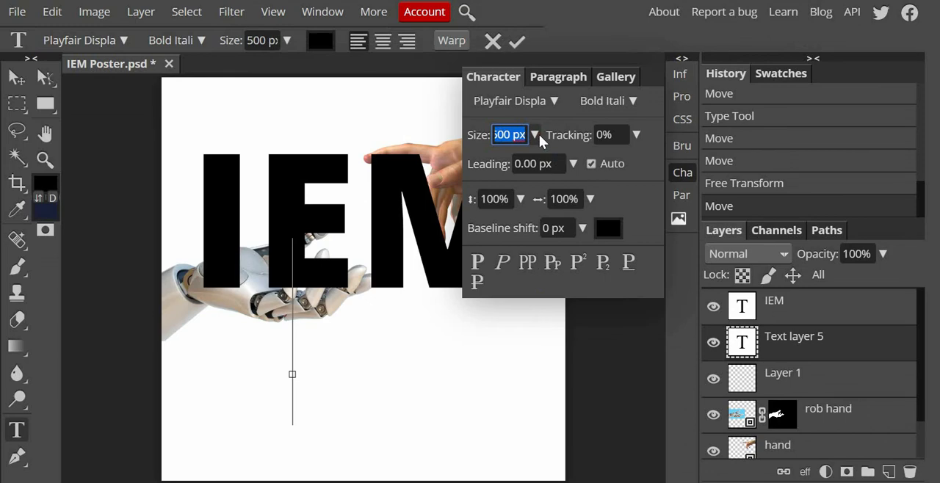
Step: Set the new text line's size to 50 px and its font style to Regular
text(50)
key(Return)
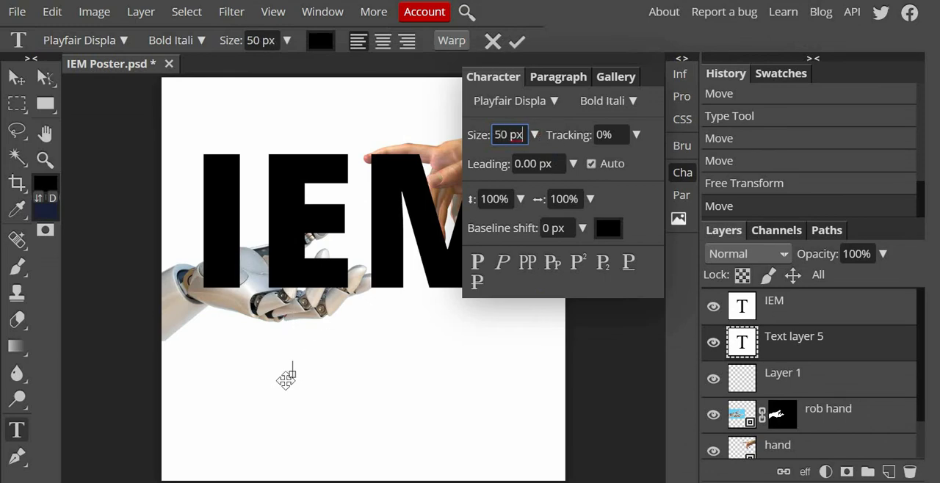
click(295, 366)
text(W)
key(BackSpace)
click(614, 102)
click(629, 127)
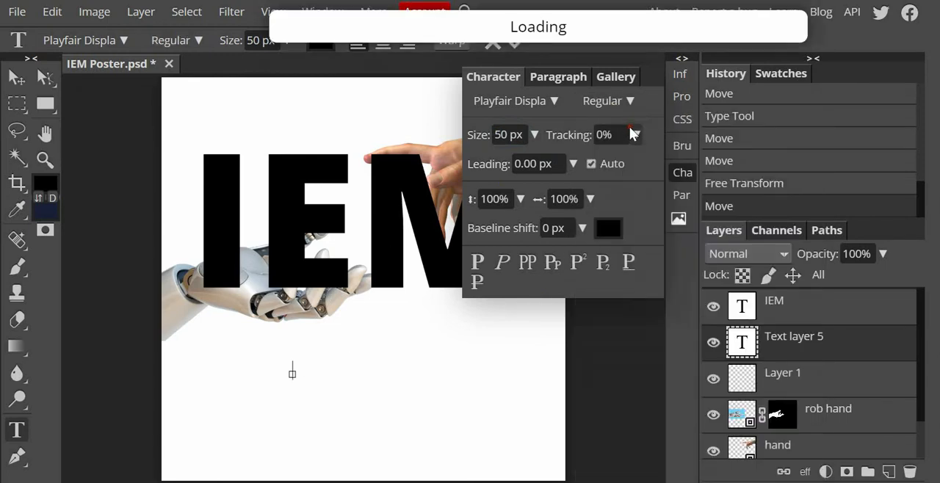
Step: Enter the tagline "Where technology meets art." and move it to the horizontal centre below the IEM lettering
text(Wher)
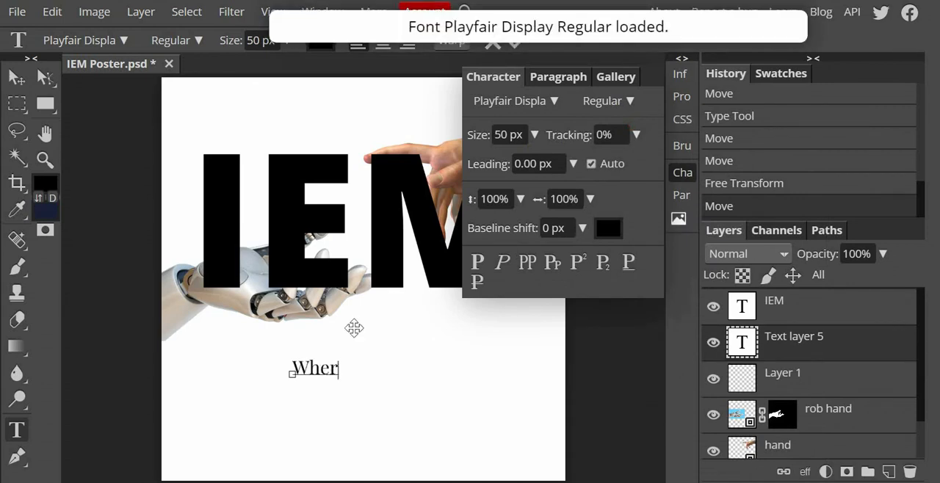
text(e te)
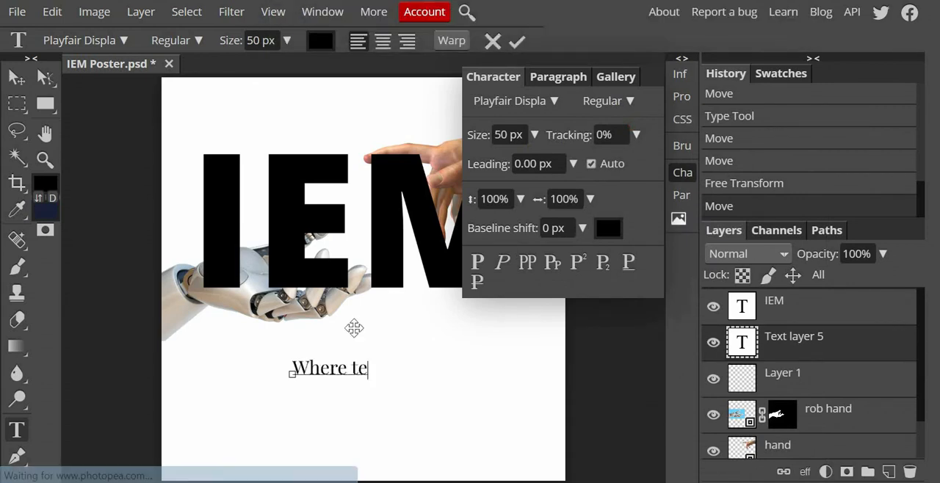
text(chnology )
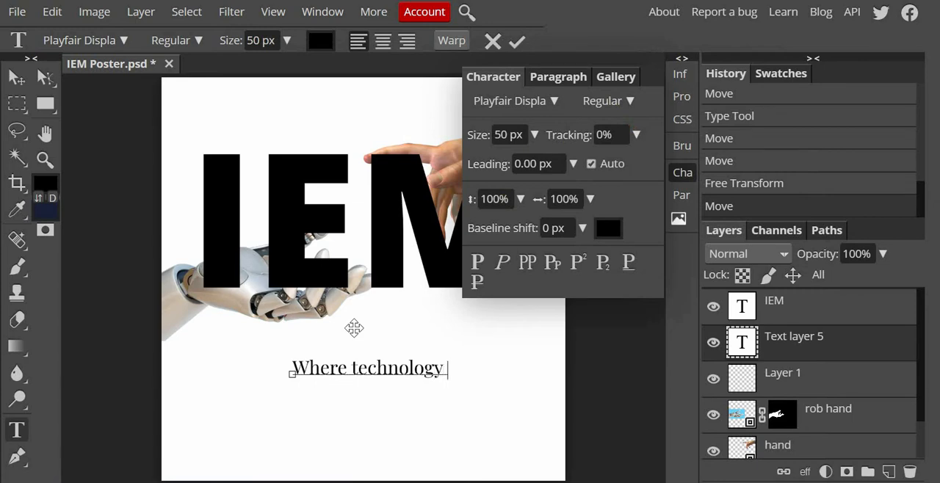
text(meets art.)
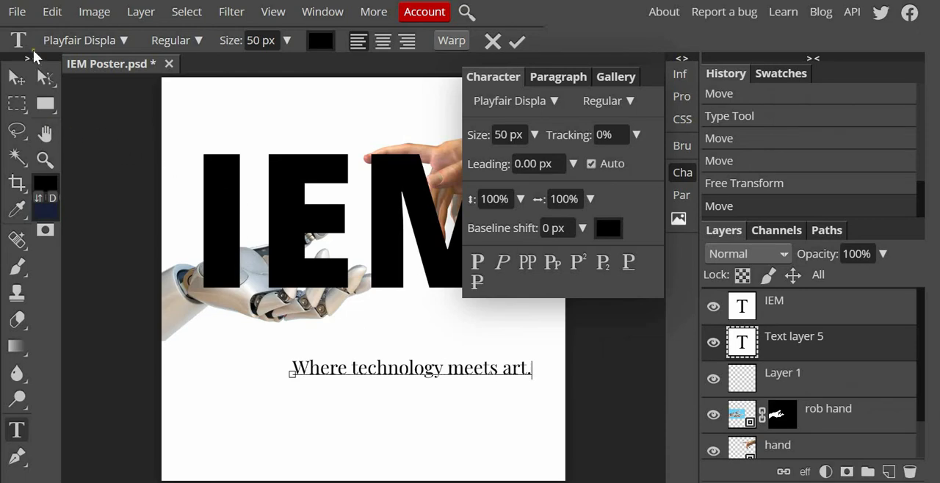
click(16, 76)
drag(409, 382, 360, 385)
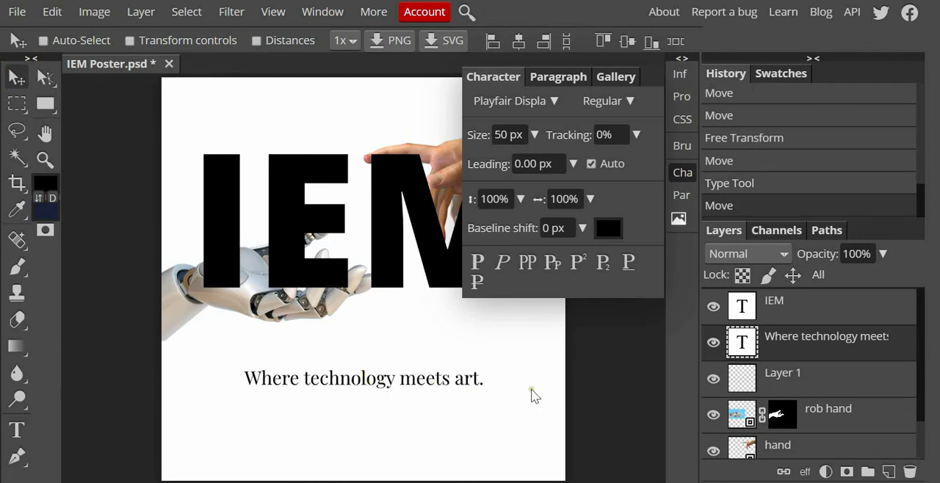
Step: Add a separate text line "come join our family today" on its own layer beneath the tagline
click(756, 384)
click(17, 429)
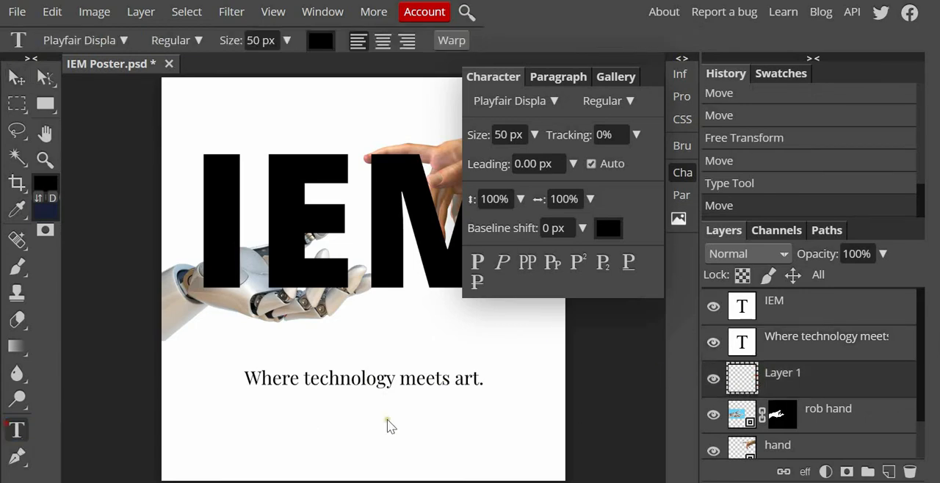
click(334, 421)
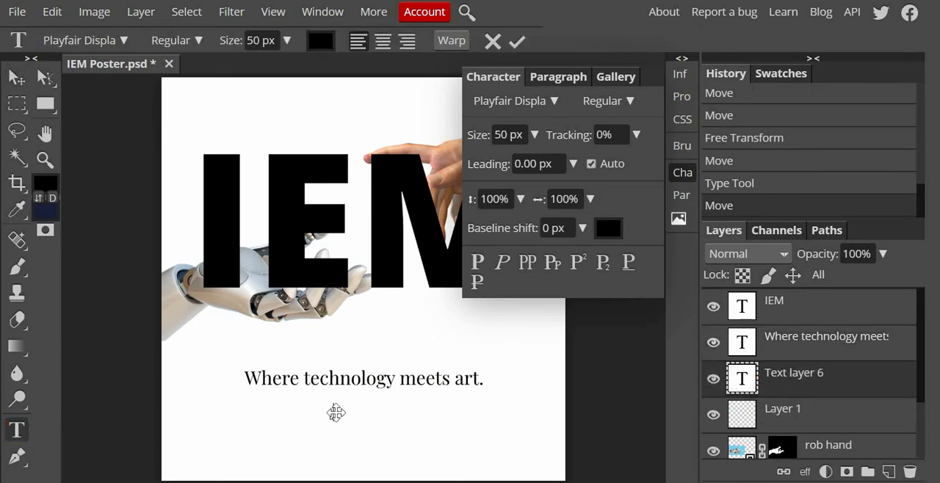
text(some)
text( join our f)
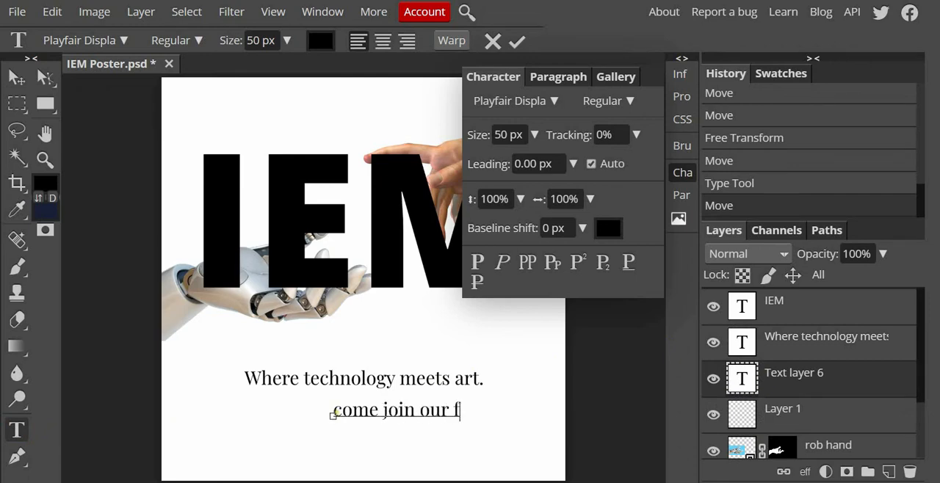
text(amily tod)
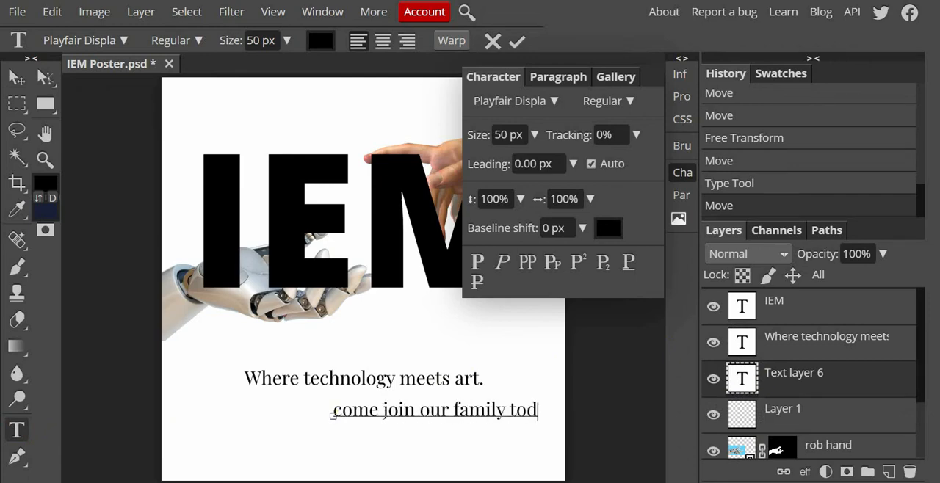
text(ay)
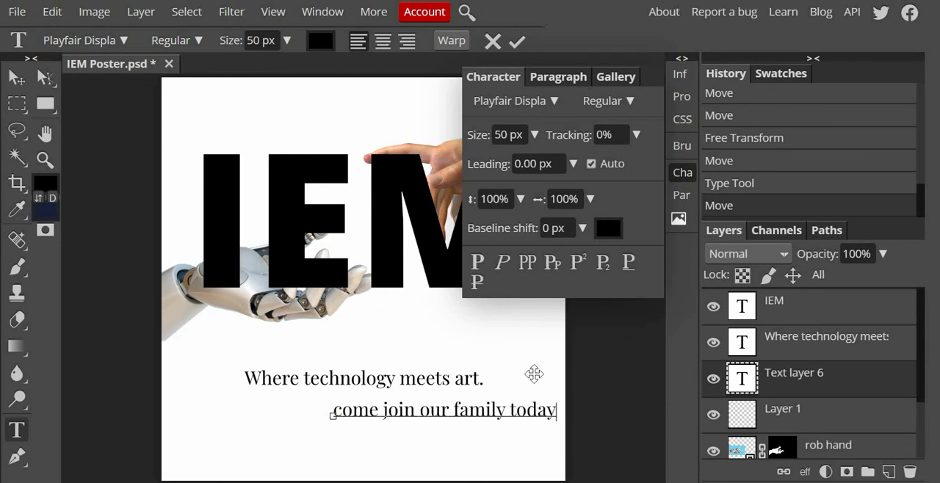
click(800, 385)
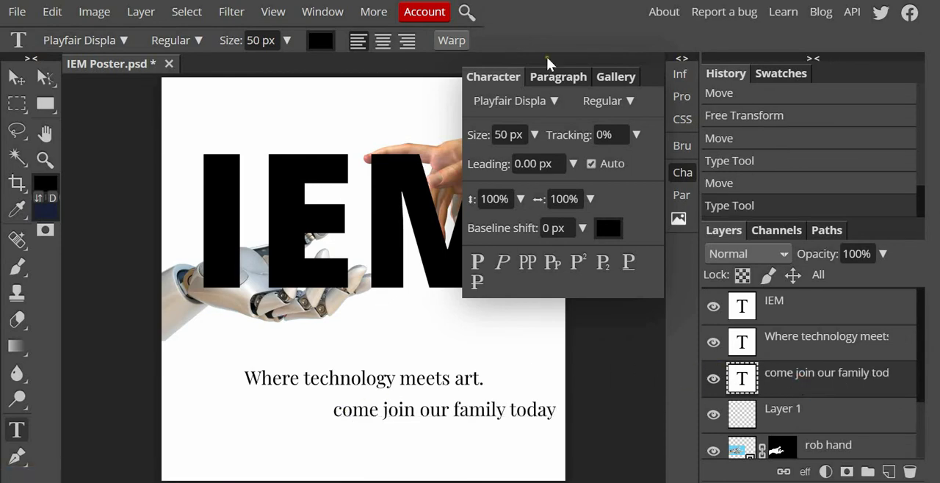
Step: Set the font of the "come join our family today" line to Open Sans in the Light style
click(548, 102)
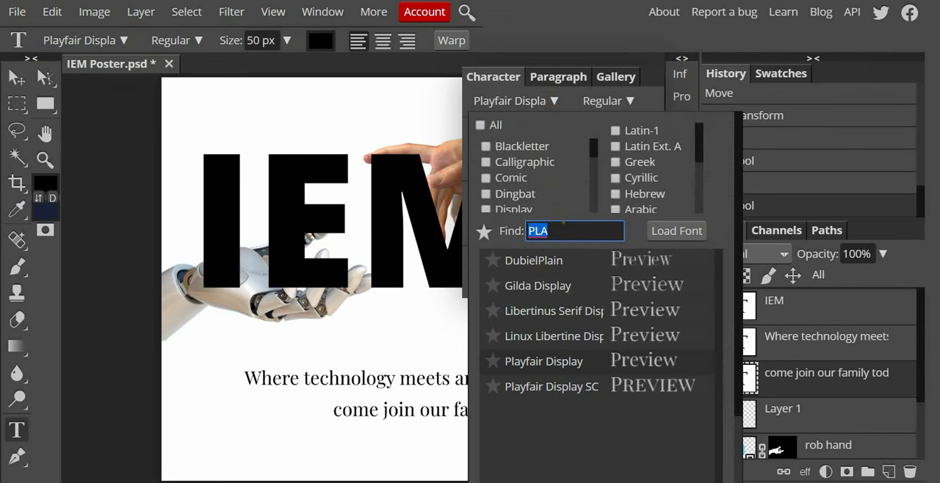
text(open)
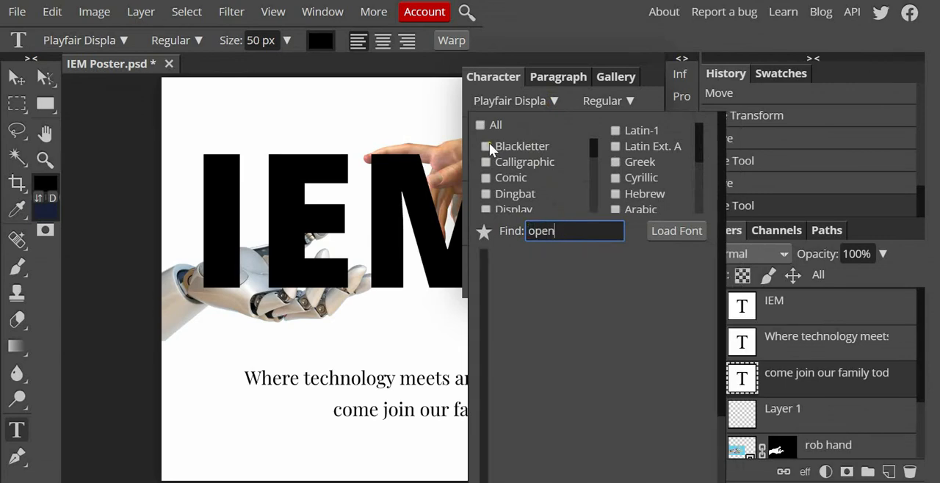
click(536, 281)
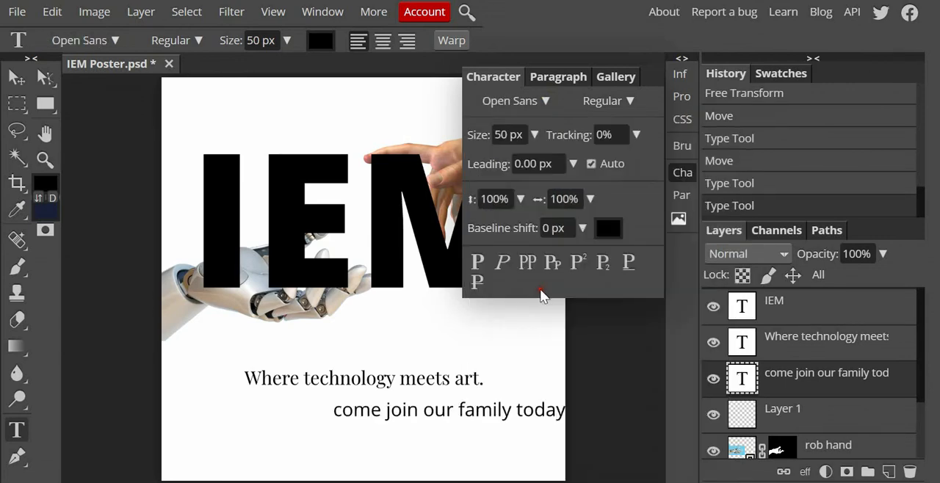
click(607, 101)
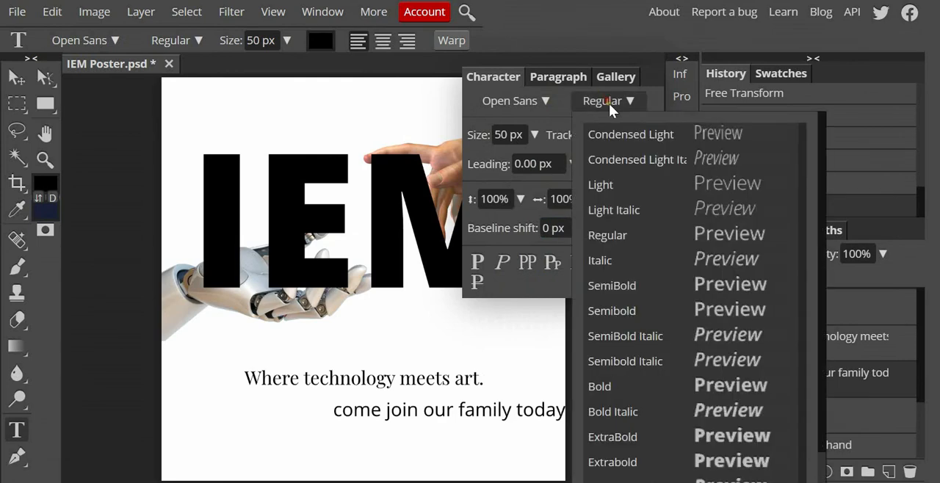
click(647, 180)
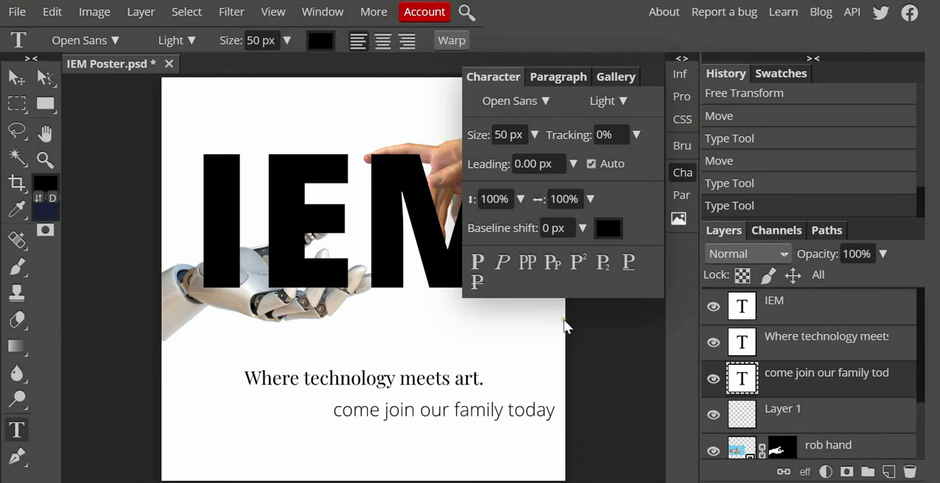
Step: Reduce the text size of the "come join our family today" line to 22 px
click(507, 135)
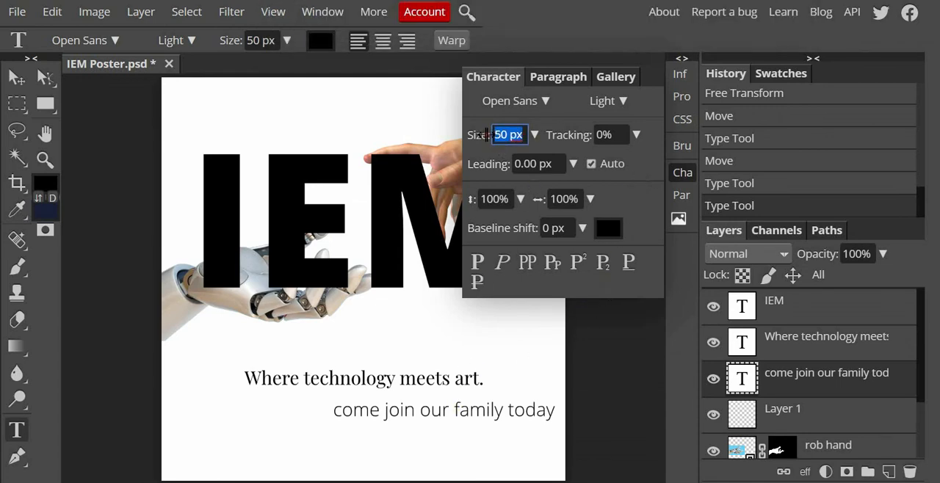
text(20)
key(Return)
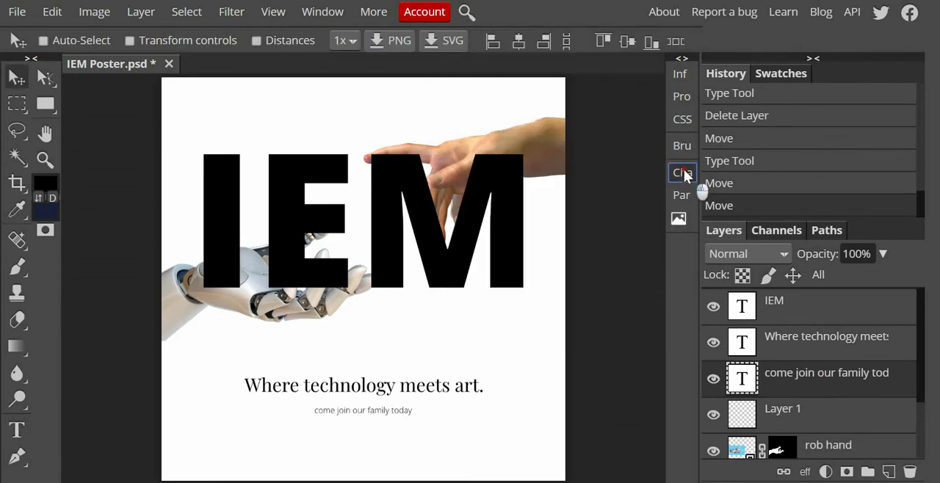
click(682, 173)
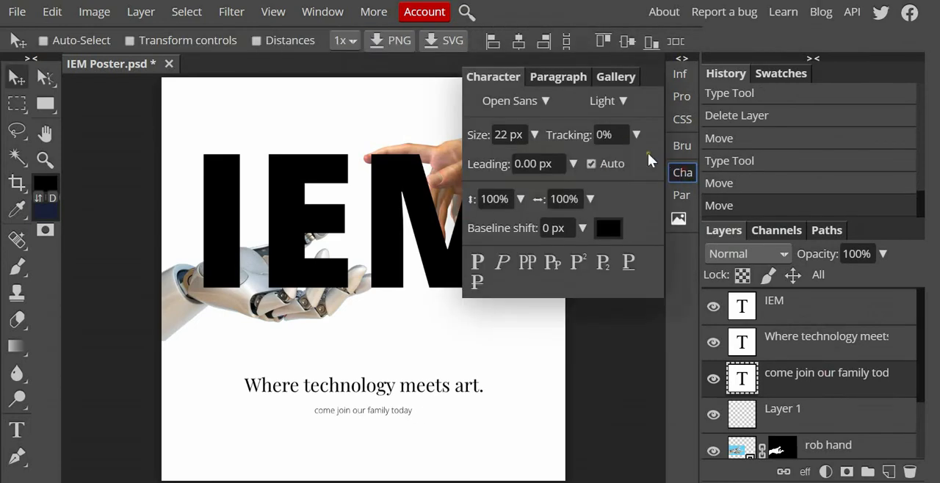
click(636, 134)
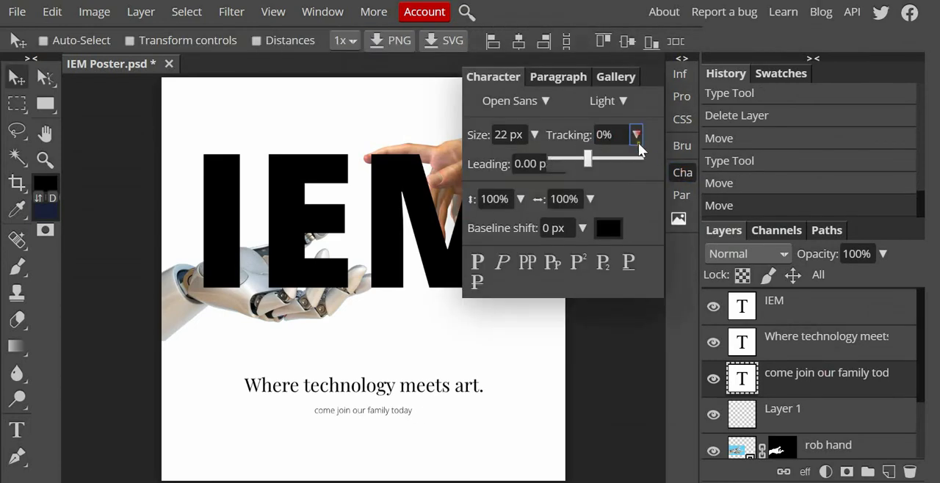
click(594, 158)
click(600, 156)
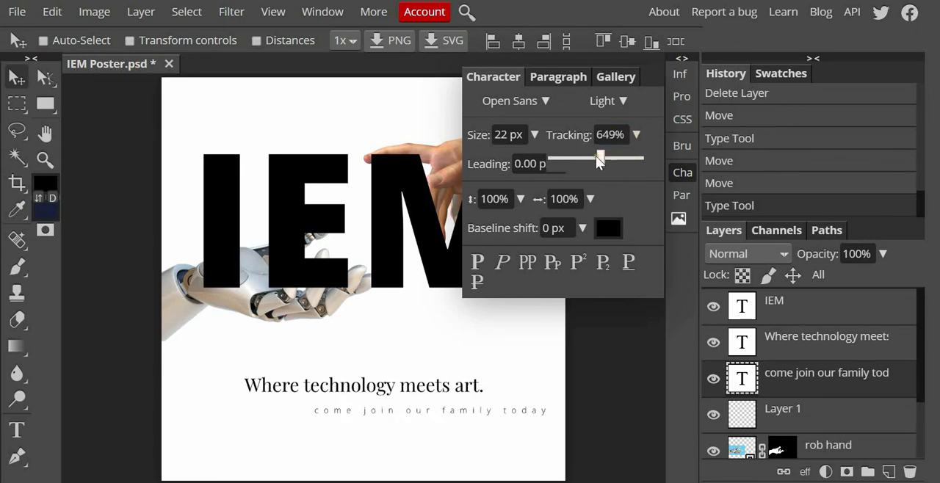
click(593, 155)
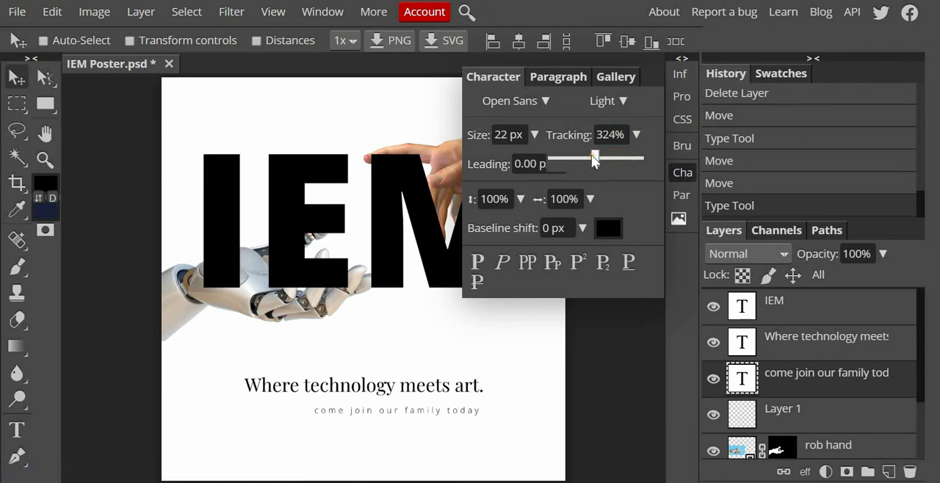
click(587, 158)
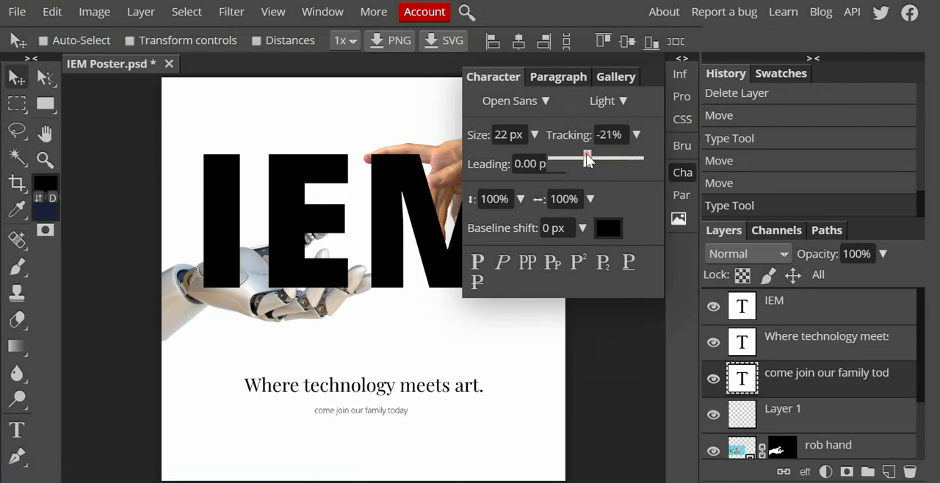
Step: Set the tracking of the "come join our family today" line to 72%
drag(623, 134, 588, 134)
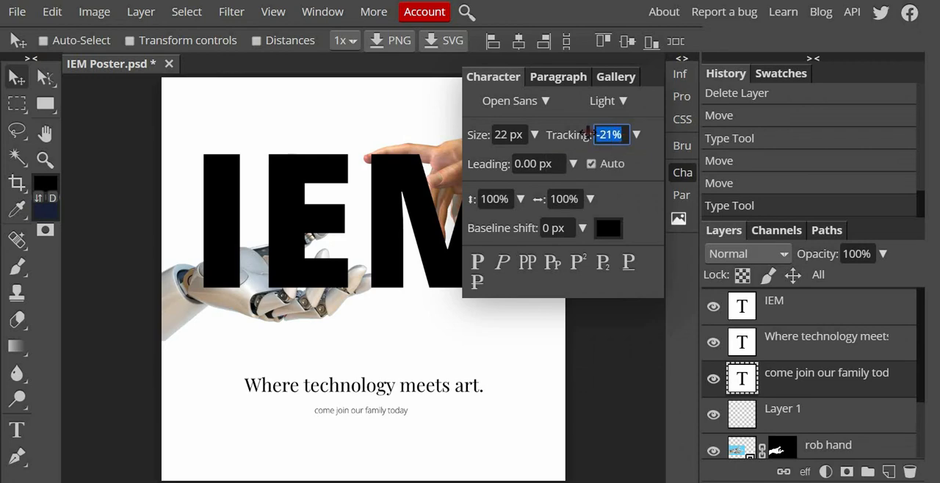
text(72)
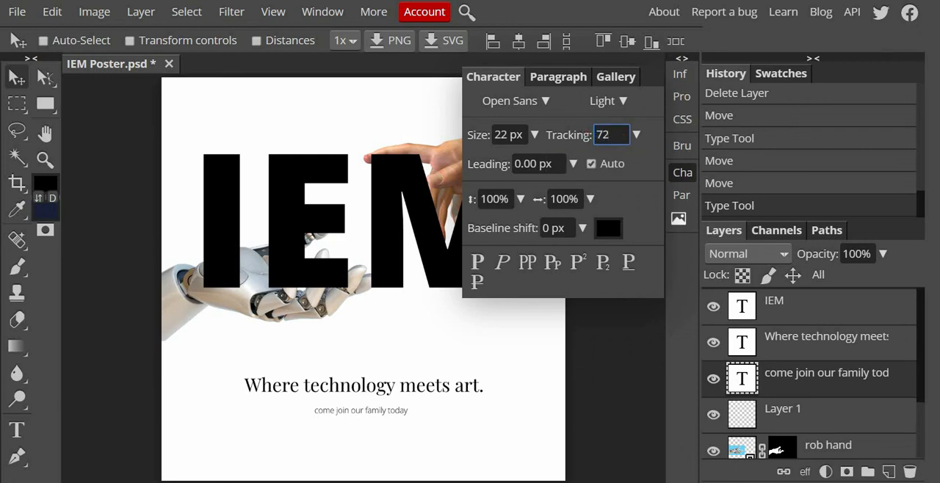
key(Return)
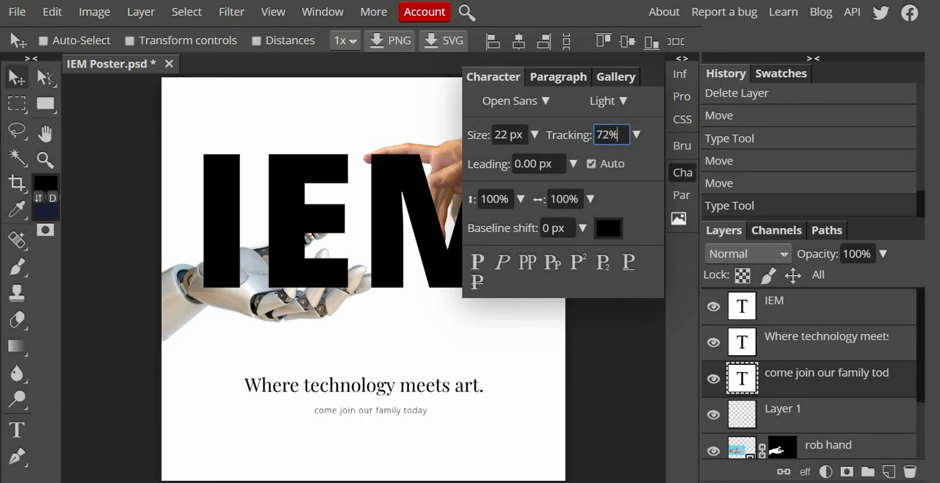
Step: Centre-align the paragraph text of both the "come join our family today" line and the "Where technology meets art." tagline
click(584, 77)
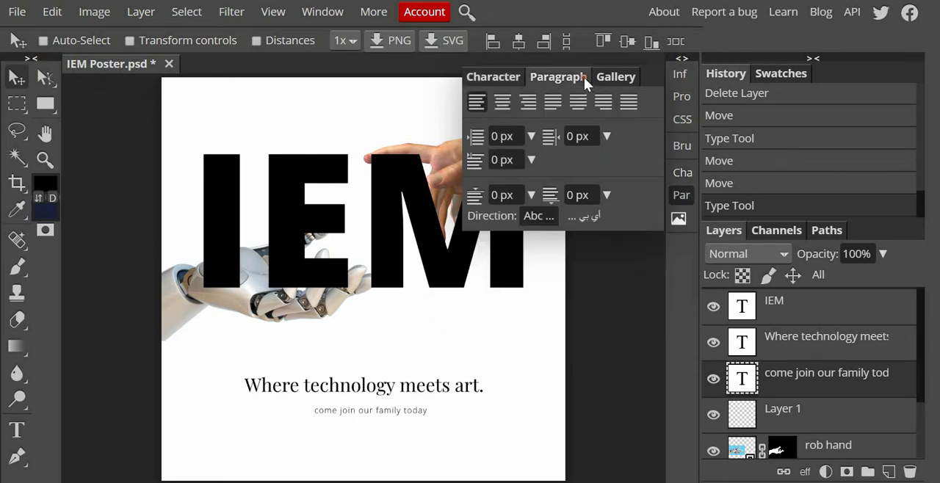
click(502, 103)
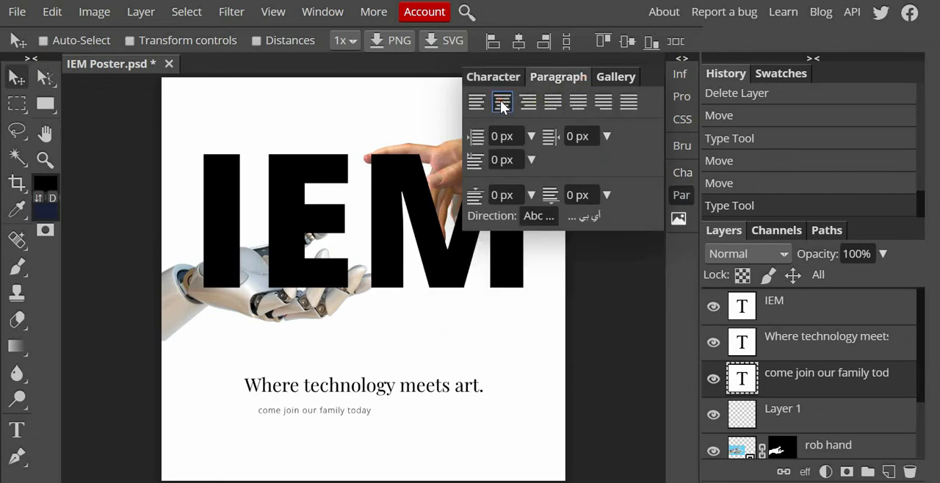
click(861, 352)
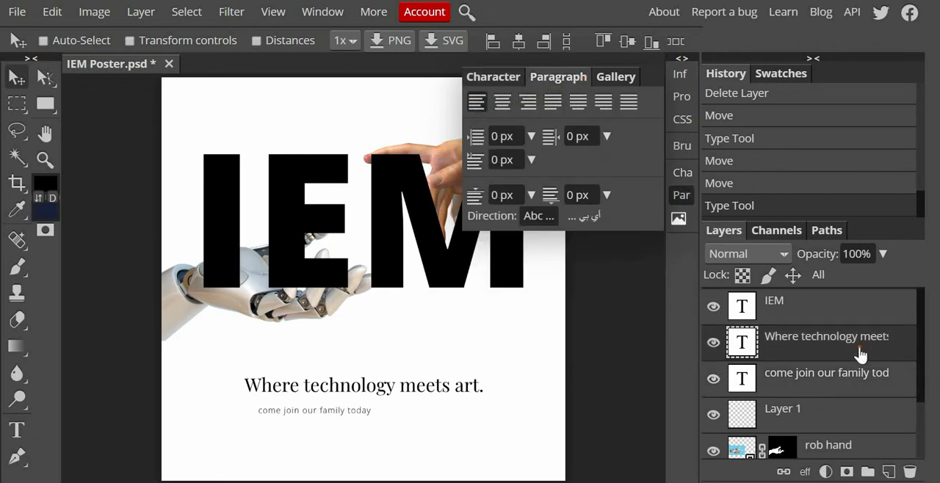
click(501, 103)
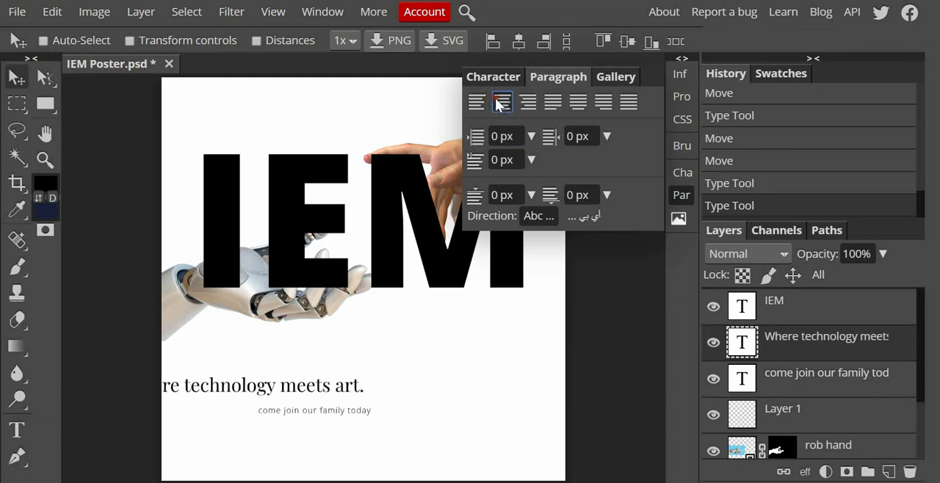
Step: Move the tagline and the smaller line beneath it back to the poster's horizontal centre below the IEM lettering, spaced closely together
click(848, 390)
click(825, 354)
drag(286, 387, 409, 373)
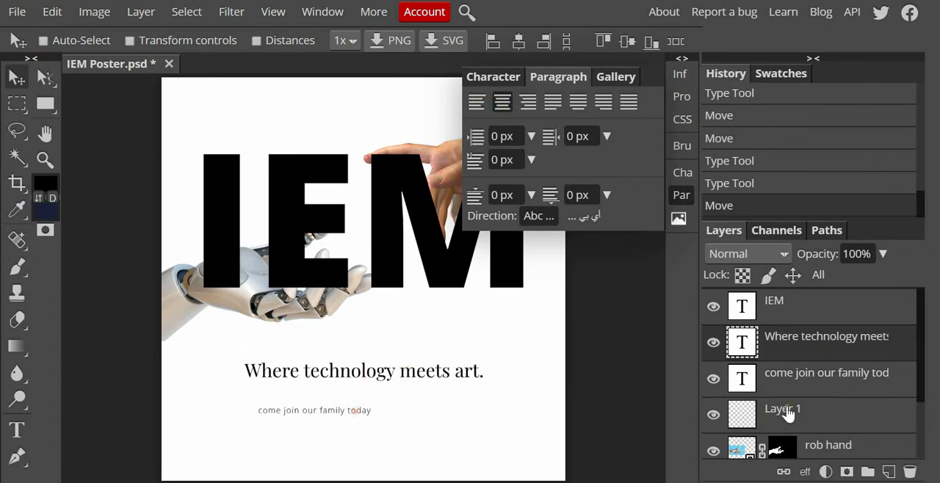
click(815, 383)
drag(355, 418, 405, 409)
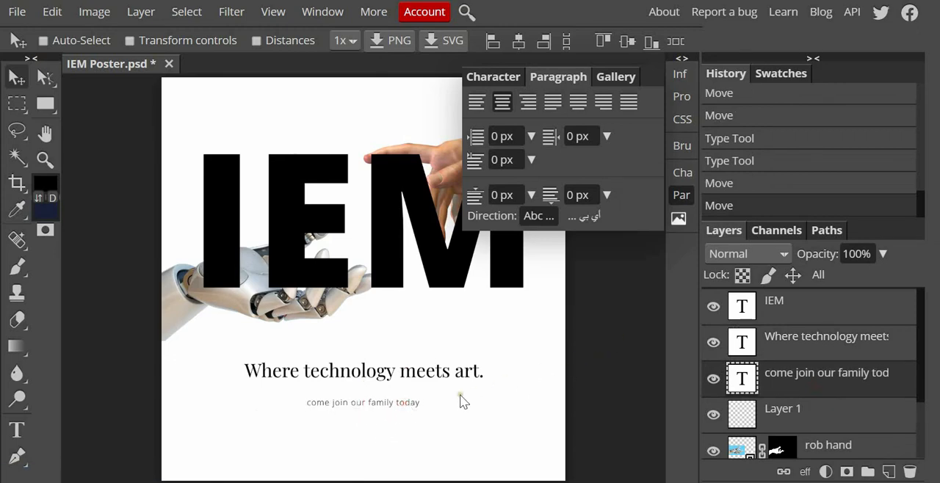
click(798, 338)
drag(367, 376, 370, 379)
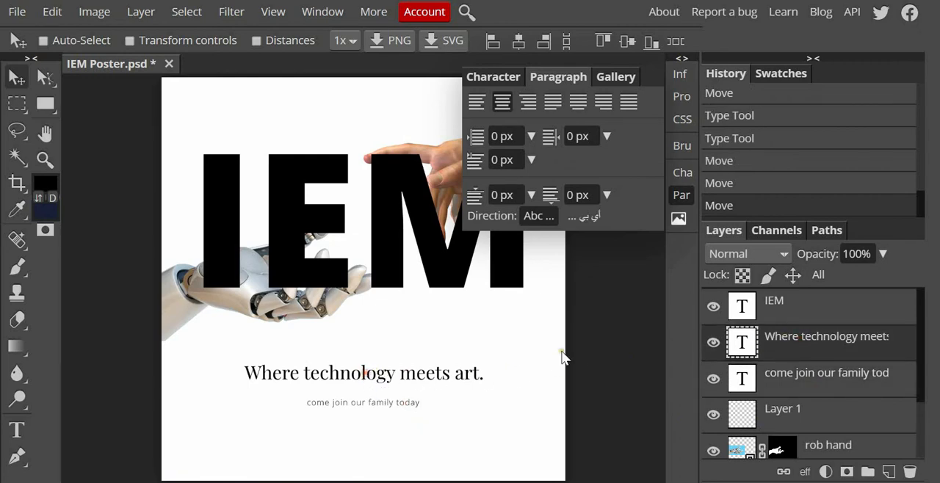
click(681, 195)
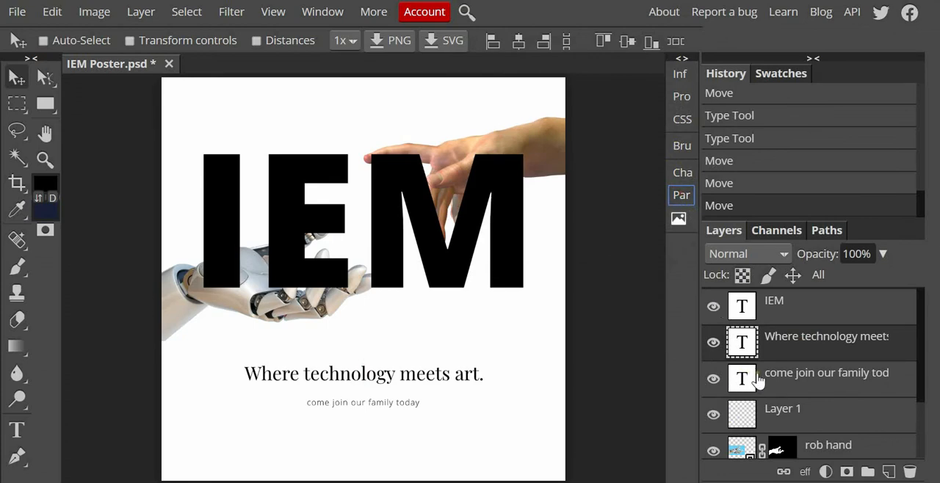
Step: Duplicate the IEM text layer and place the original directly above the Background layer, keeping the copy selected on top
click(837, 316)
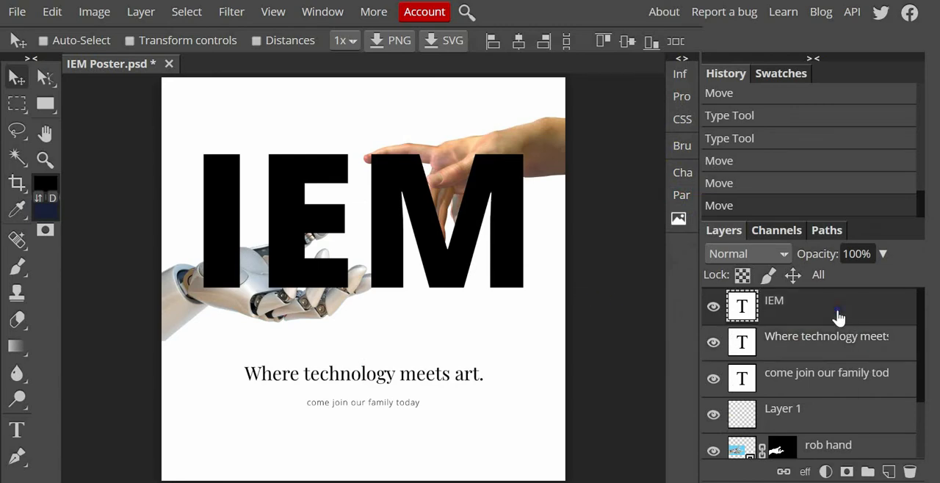
right_click(838, 315)
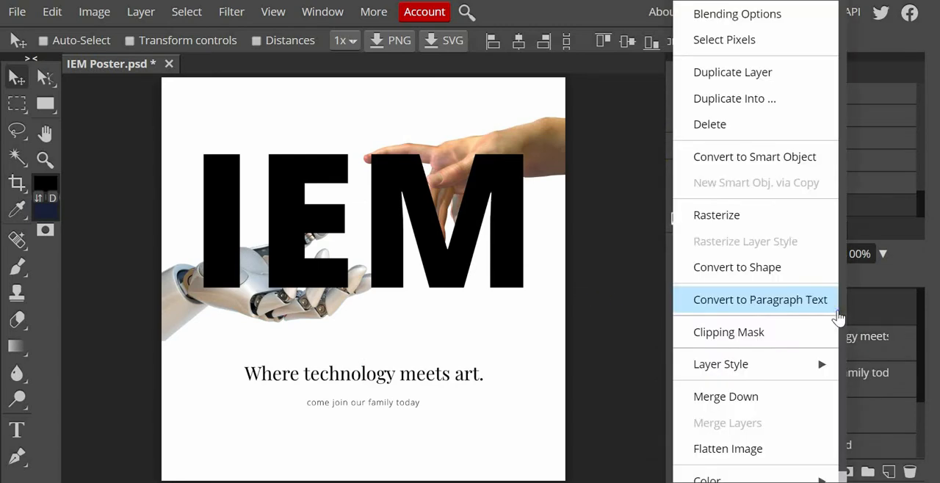
click(764, 90)
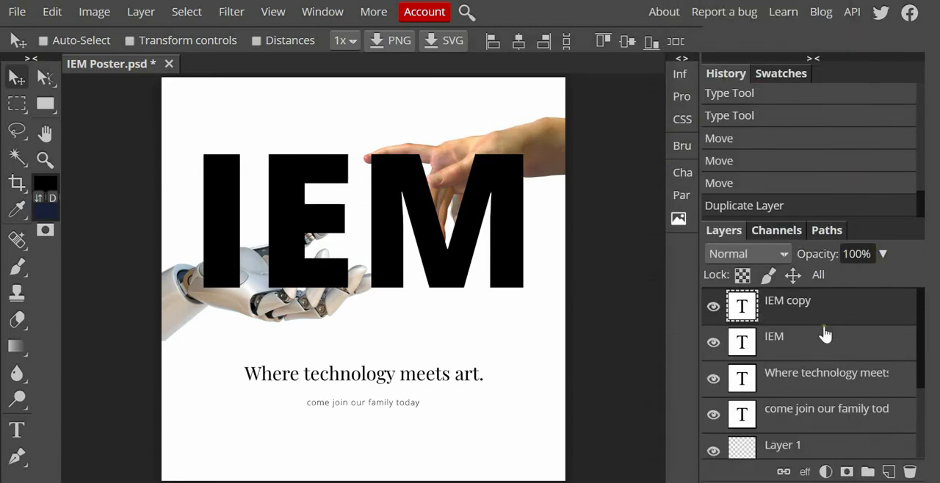
drag(823, 346, 793, 416)
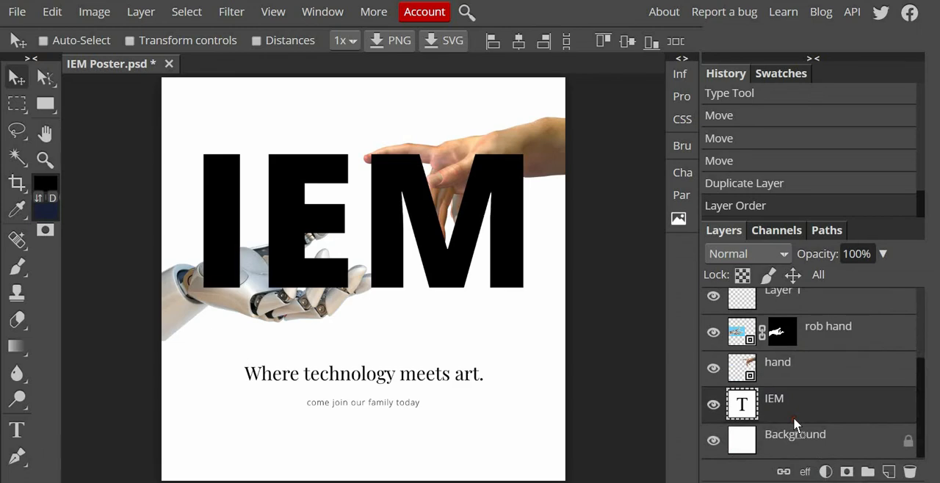
scroll(785, 352, up, 3)
click(797, 314)
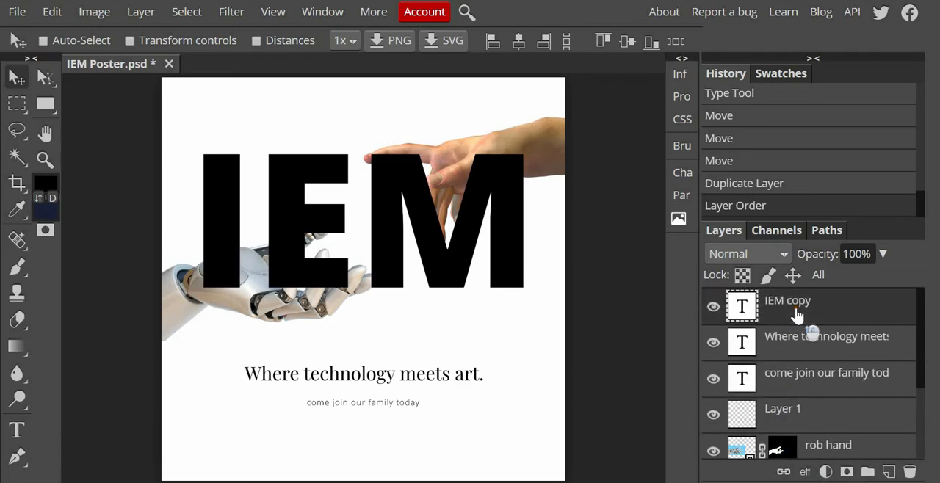
click(883, 253)
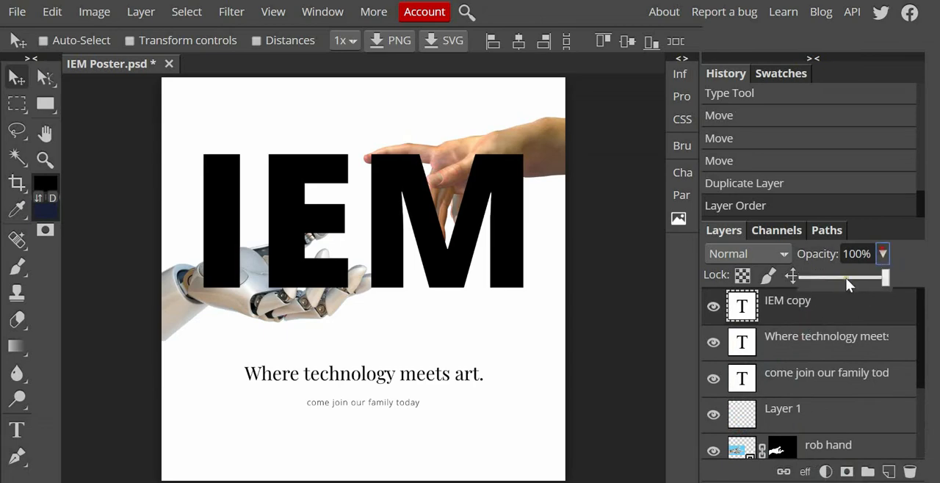
click(840, 276)
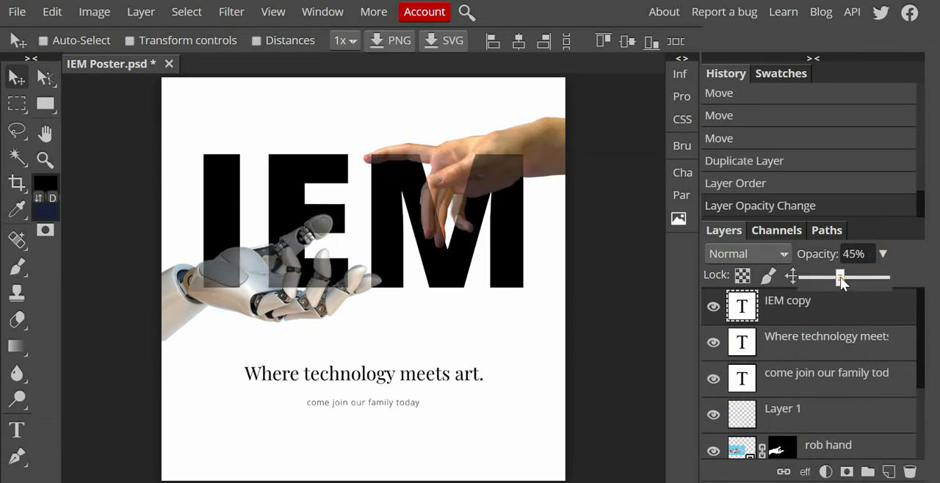
click(845, 278)
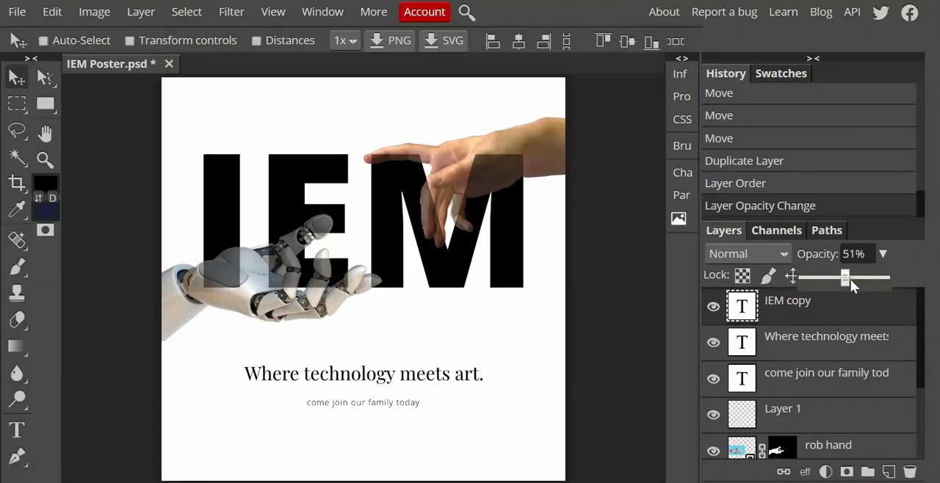
drag(850, 279, 892, 279)
Step: Rasterize the IEM copy layer and lower its opacity to 42% so both hands show through
right_click(788, 311)
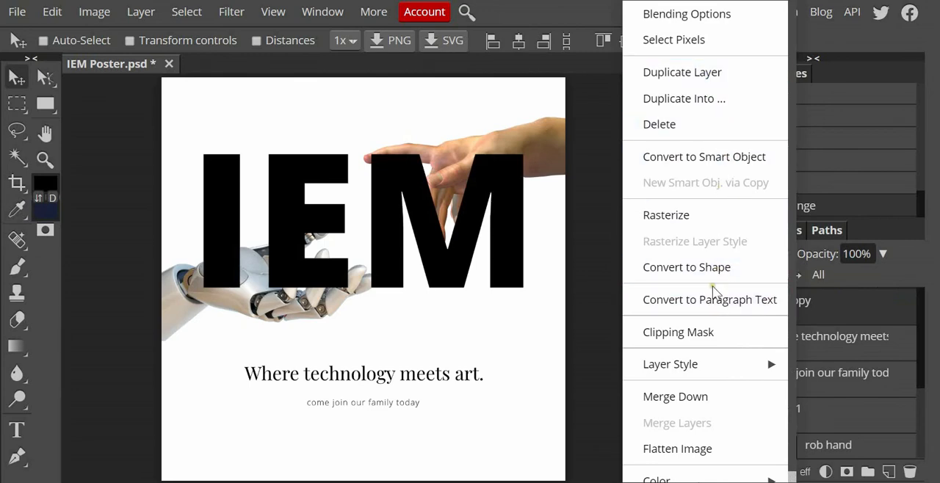
click(722, 218)
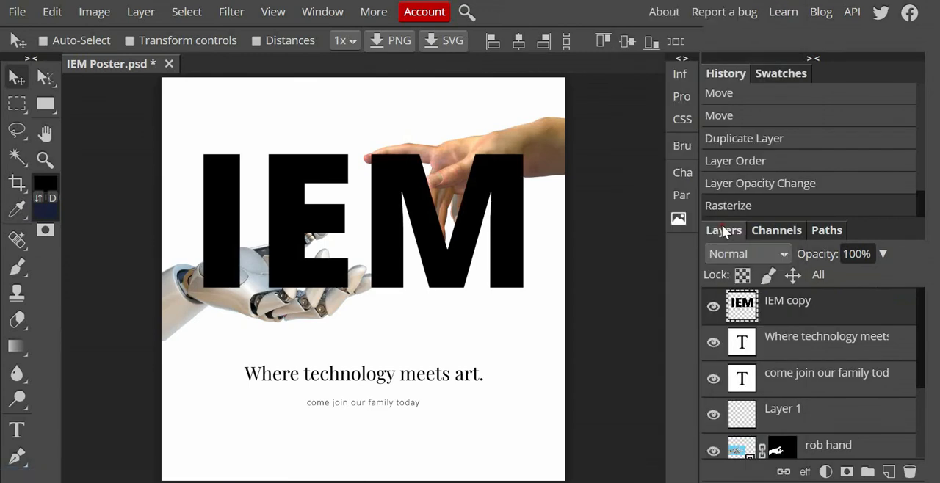
click(880, 254)
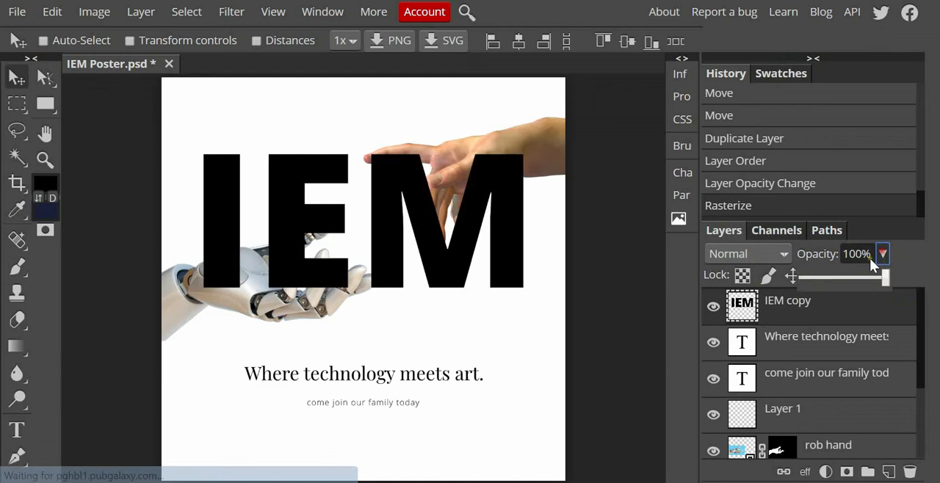
click(837, 279)
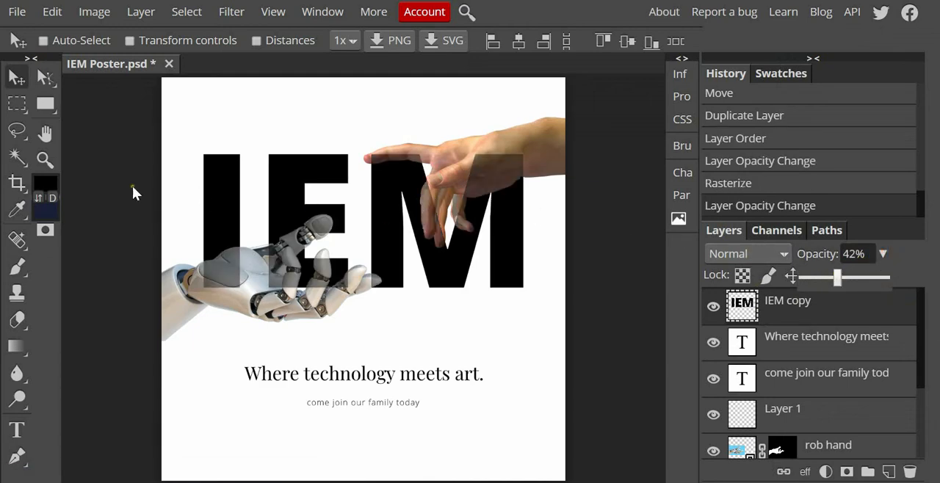
click(16, 319)
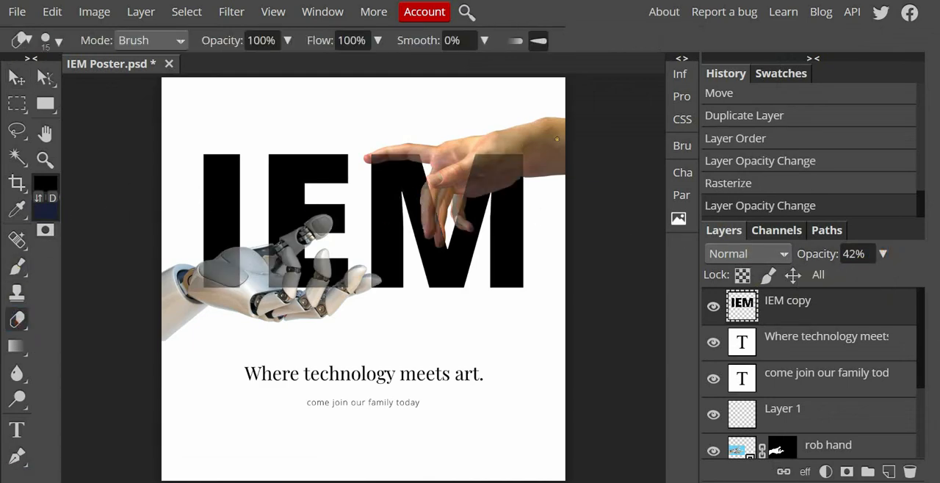
drag(492, 149, 496, 192)
mouse_move(458, 153)
mouse_down()
mouse_move(464, 205)
mouse_move(483, 192)
mouse_up()
drag(474, 150, 490, 185)
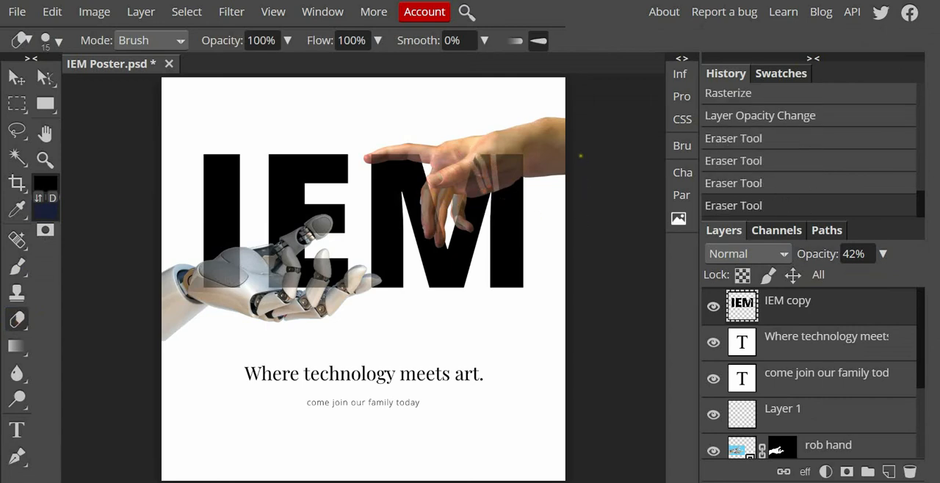
key(ctrl+z)
key(ctrl+z)
key(ctrl+z)
key(ctrl+z)
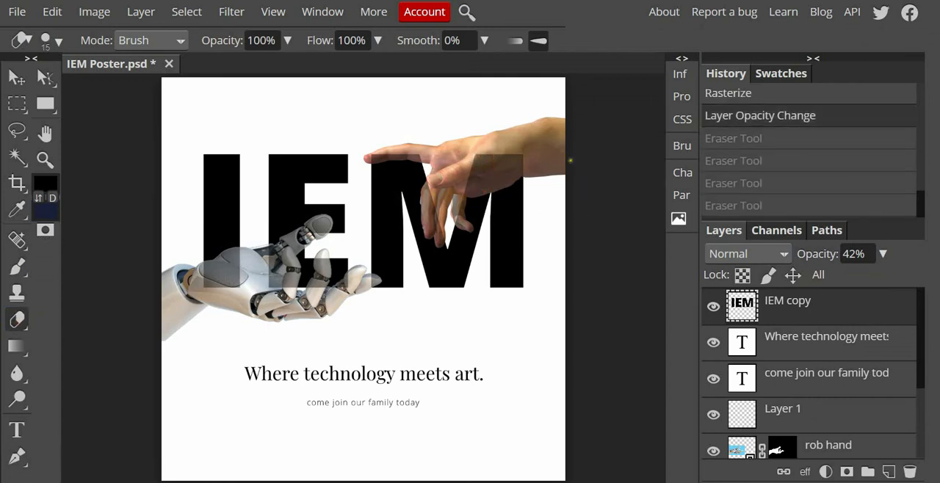
Step: Erase the M of the IEM copy layer where it covers the human hand's pointing finger and undo the last stray eraser stroke
key(z)
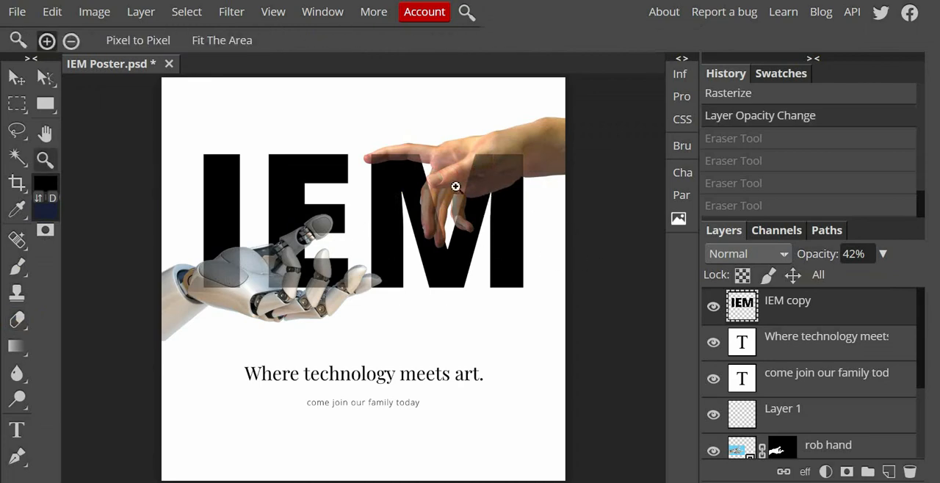
click(408, 165)
click(413, 177)
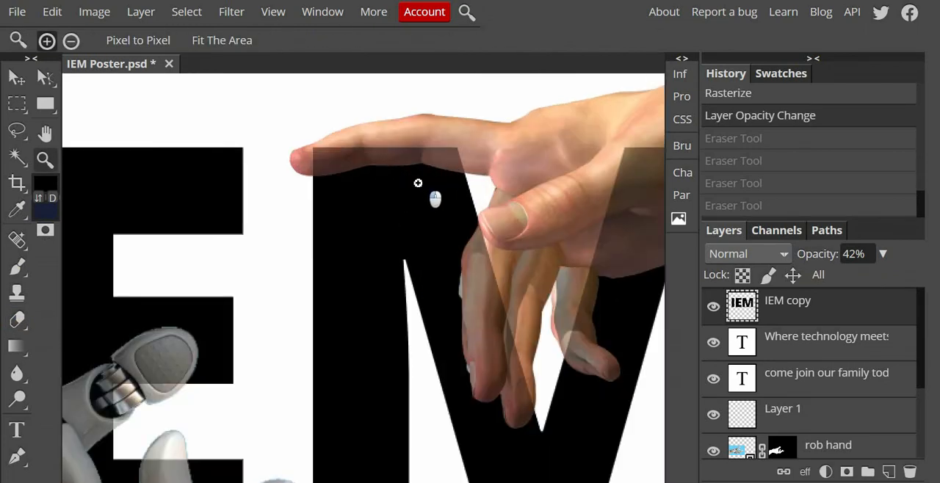
click(422, 190)
click(428, 195)
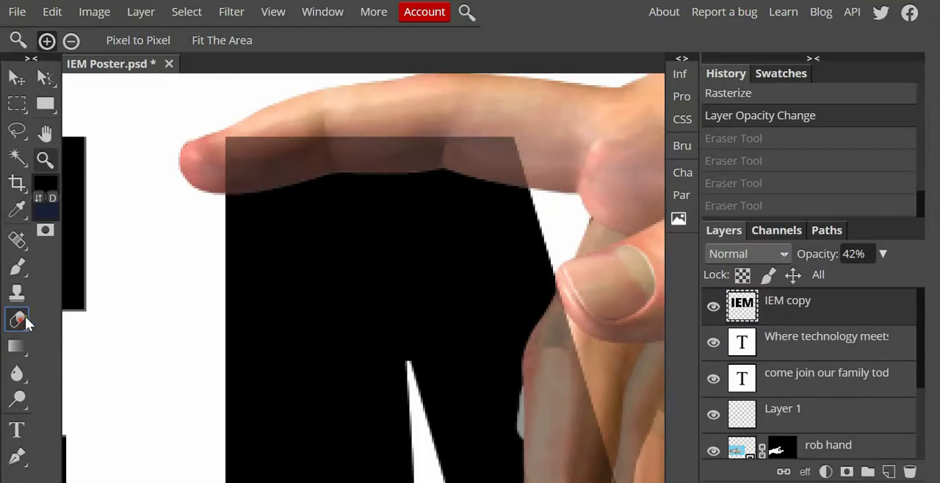
click(18, 319)
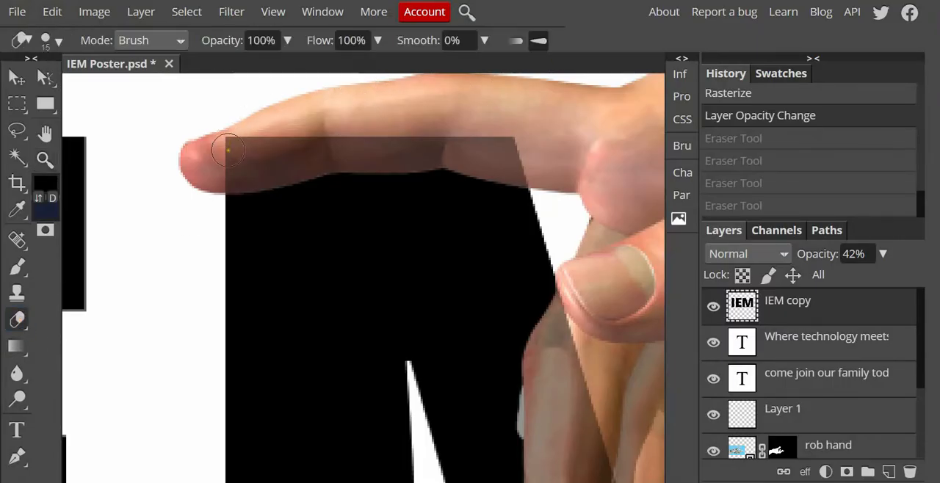
mouse_move(252, 140)
mouse_down()
mouse_move(222, 161)
mouse_move(251, 158)
mouse_move(229, 148)
mouse_move(263, 143)
mouse_move(219, 174)
mouse_move(268, 164)
mouse_move(260, 145)
mouse_move(486, 141)
mouse_move(497, 154)
mouse_move(458, 157)
mouse_up()
click(221, 173)
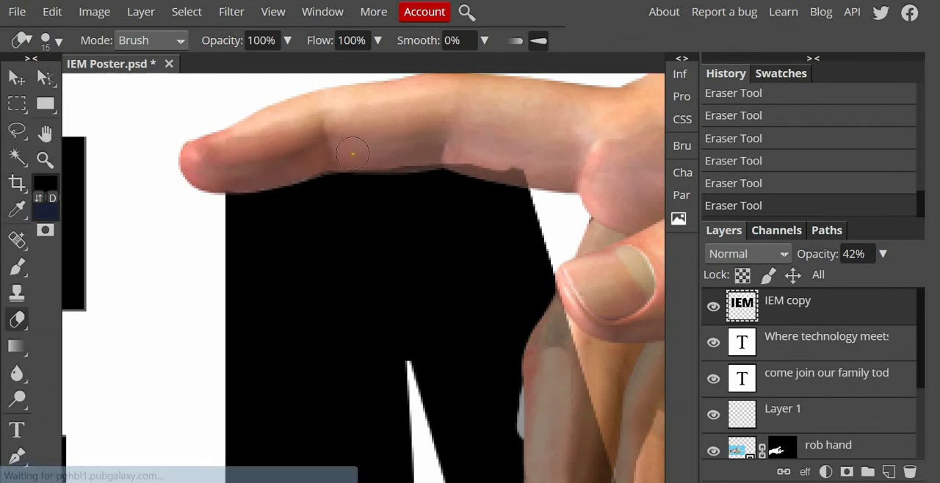
drag(438, 151, 529, 169)
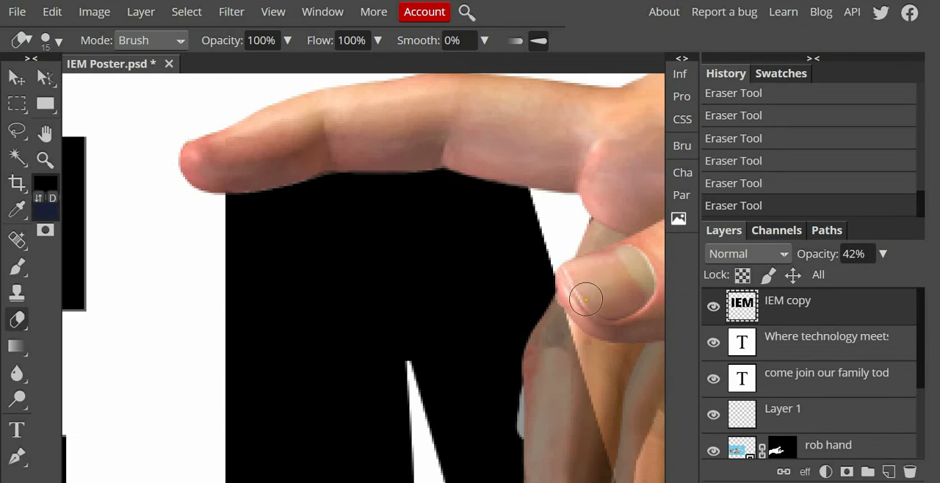
key(ctrl+z)
Step: Preview the lettering of the IEM copy layer at 100% opacity and bring it back down to 45%
key(z)
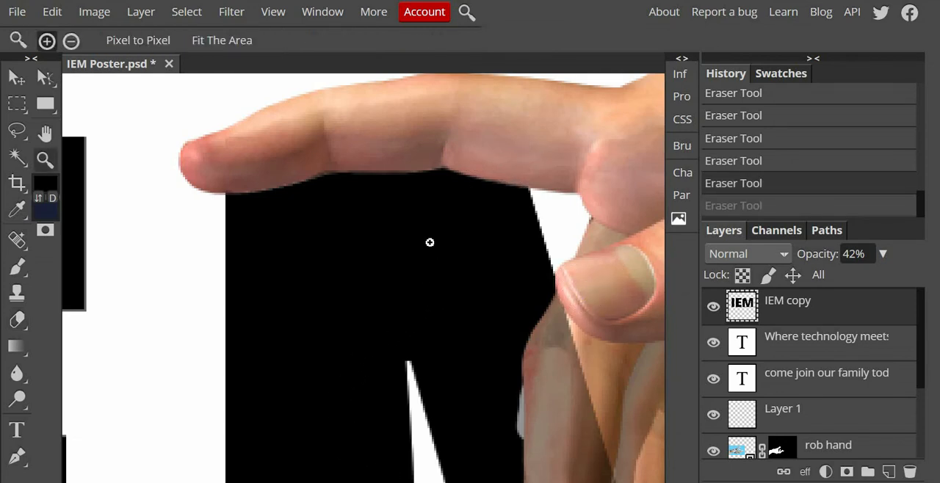
drag(426, 218, 395, 239)
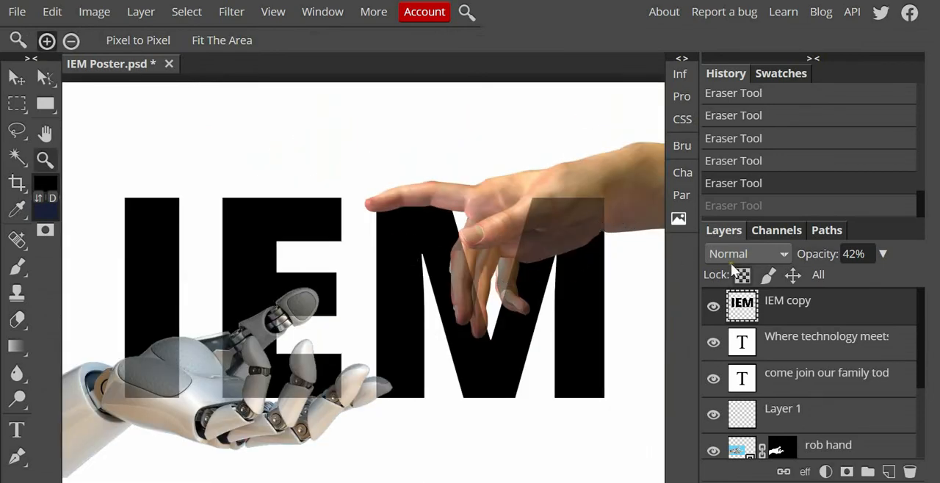
click(882, 254)
drag(834, 277, 899, 278)
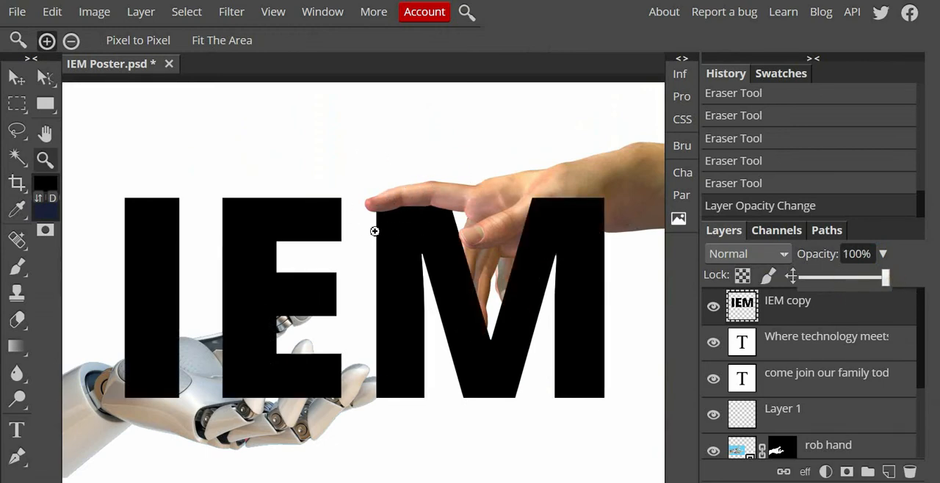
drag(852, 277, 840, 278)
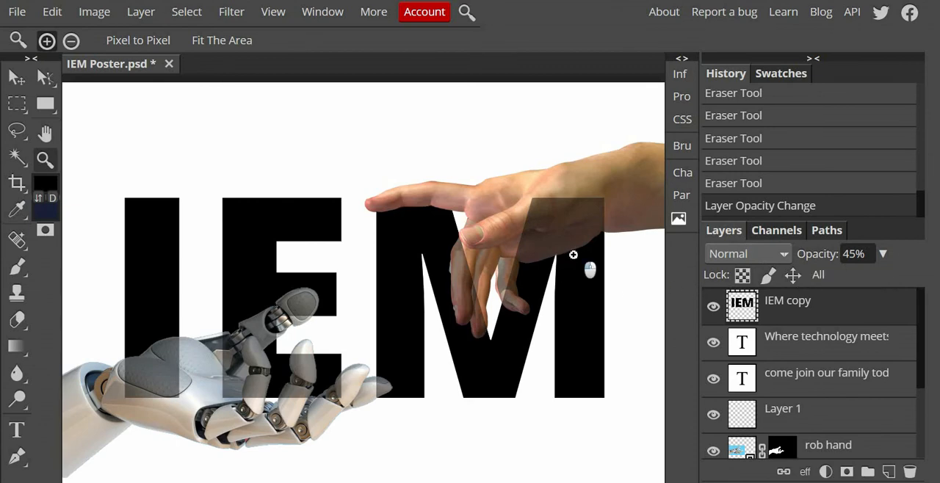
Step: Try erasing the M over the human palm with the eraser enlarged to 57 px
click(604, 220)
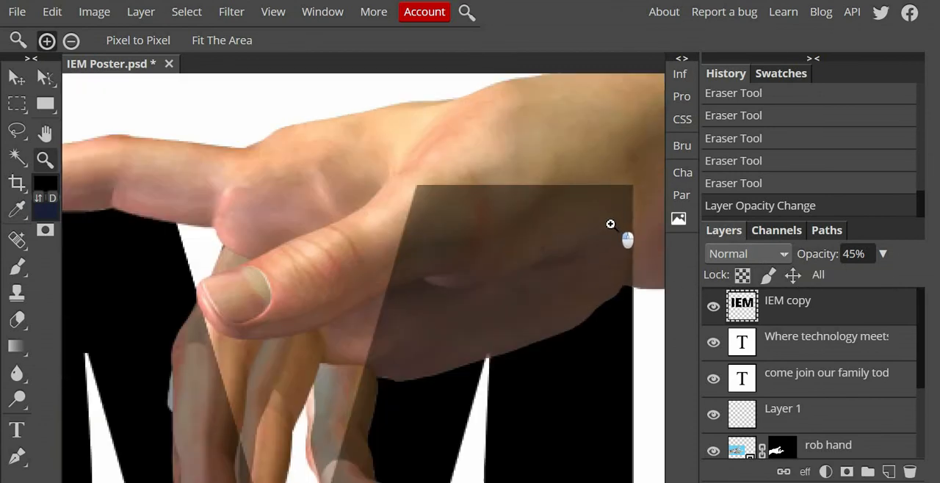
click(18, 319)
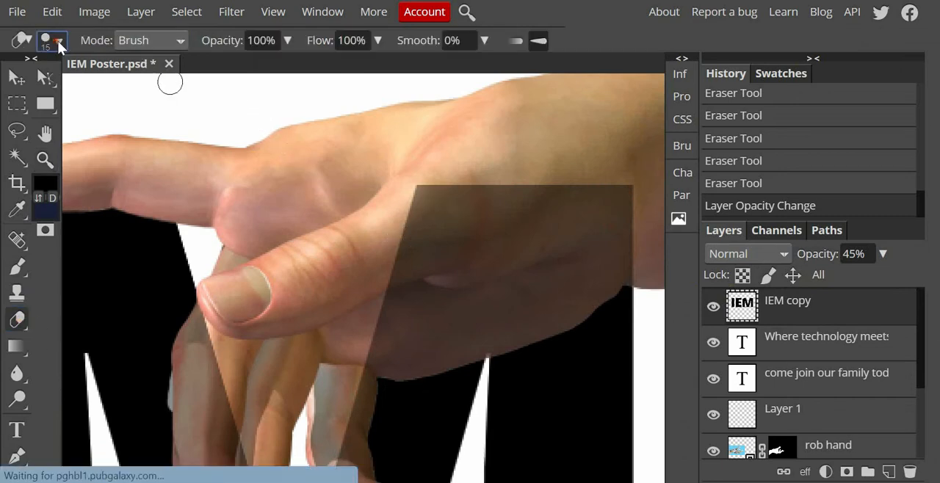
click(57, 40)
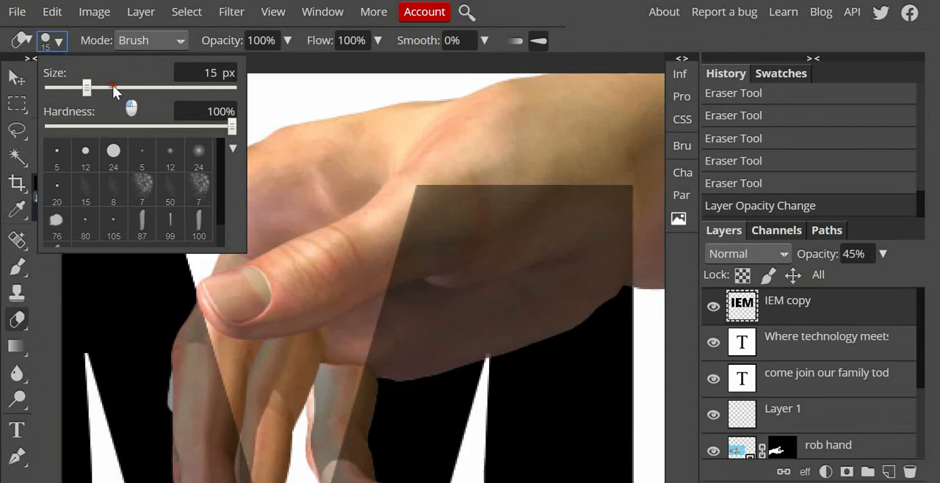
click(112, 86)
click(419, 257)
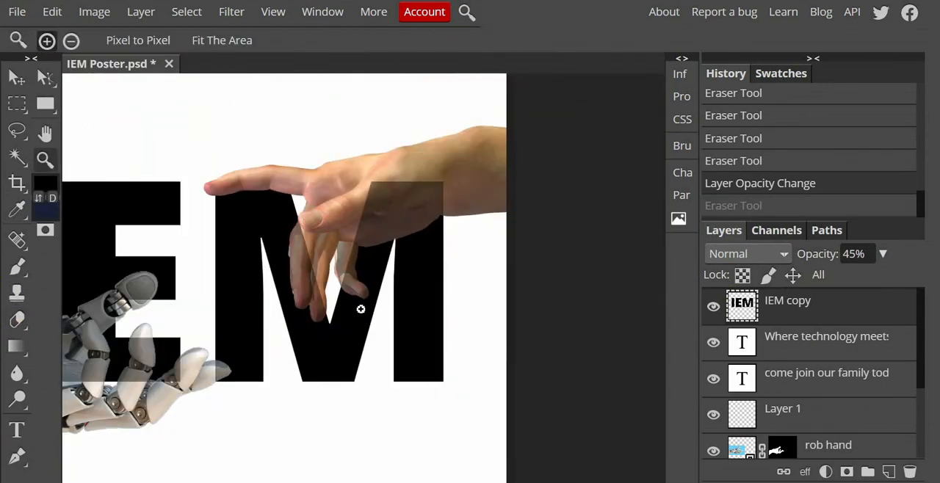
Step: Reduce the eraser to 15 px and start erasing the E over the robot hand's first upright fingertip
scroll(361, 309, down, 1)
scroll(399, 252, up, 3)
click(17, 320)
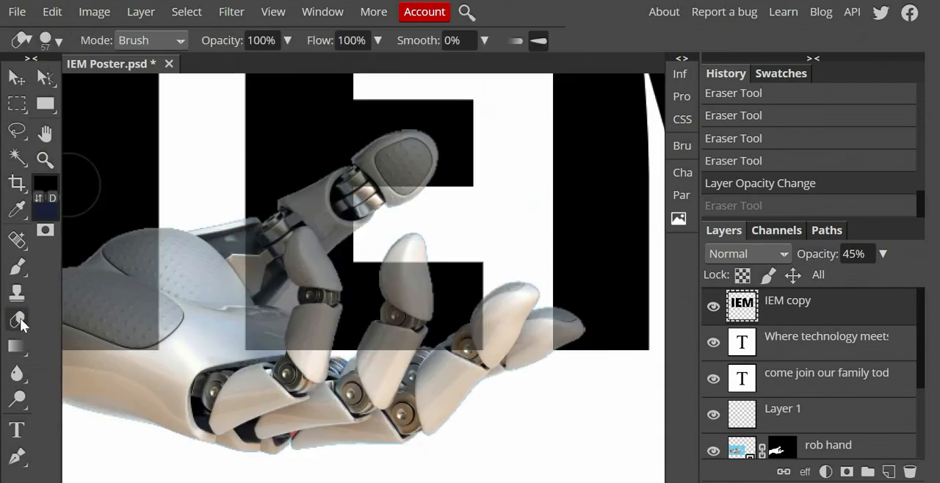
click(57, 42)
click(86, 88)
click(299, 252)
mouse_move(304, 238)
mouse_down()
mouse_move(316, 268)
mouse_move(299, 236)
mouse_move(295, 268)
mouse_move(312, 285)
mouse_up()
Step: Erase the rest of the E over the robot hand's first upright finger and the finger beside it
click(46, 160)
click(314, 245)
click(17, 320)
drag(294, 237, 298, 230)
mouse_move(298, 229)
mouse_down()
mouse_move(283, 255)
mouse_move(284, 282)
mouse_up()
mouse_move(313, 256)
mouse_down()
mouse_move(341, 308)
mouse_move(331, 379)
mouse_move(326, 397)
mouse_move(284, 383)
mouse_move(289, 360)
mouse_move(290, 359)
mouse_up()
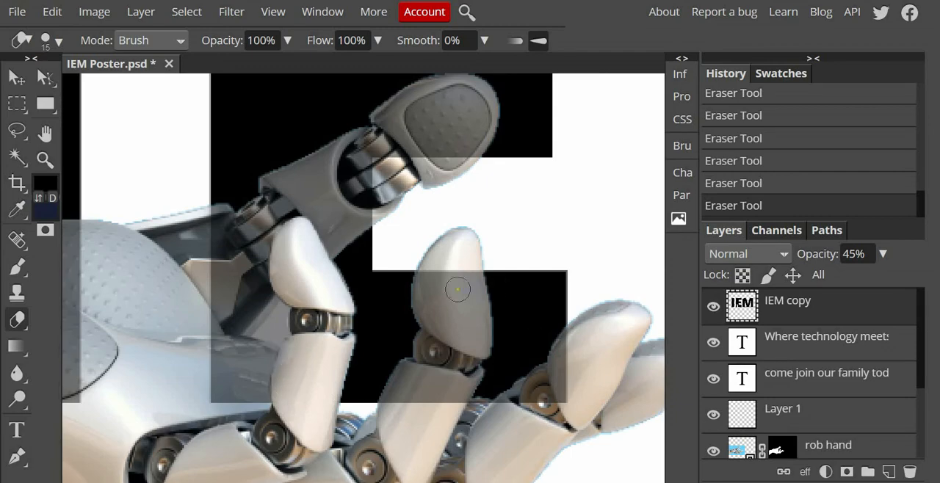
mouse_move(457, 290)
mouse_down()
mouse_move(468, 307)
mouse_move(426, 279)
mouse_move(441, 328)
mouse_move(475, 309)
mouse_move(435, 380)
mouse_up()
Step: Erase the E and M where they cover the robot hand's last two fingertips
scroll(434, 380, down, 3)
mouse_move(436, 165)
mouse_down()
mouse_move(392, 236)
mouse_move(487, 167)
mouse_move(478, 178)
mouse_move(478, 158)
mouse_move(429, 246)
mouse_move(469, 206)
mouse_move(455, 223)
mouse_move(478, 244)
mouse_move(549, 220)
mouse_move(540, 215)
mouse_move(575, 171)
mouse_move(563, 182)
mouse_move(595, 204)
mouse_move(577, 168)
mouse_up()
key(ctrl+z)
key(z)
scroll(482, 244, down, 5)
scroll(425, 278, up, 5)
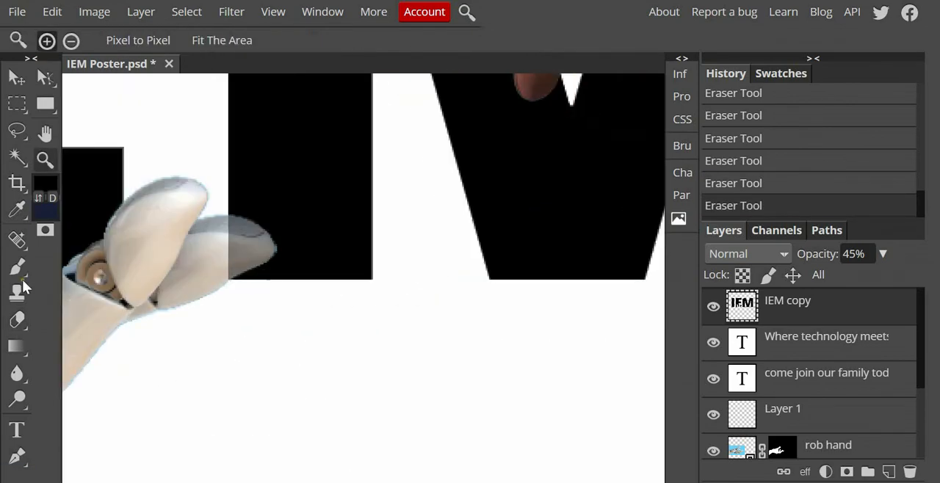
click(17, 320)
mouse_move(229, 226)
mouse_down()
mouse_move(226, 262)
mouse_move(260, 251)
mouse_move(242, 230)
mouse_up()
Step: Restore the IEM copy layer to 100% opacity and hide the original IEM text layer beneath the hands
click(45, 161)
click(222, 41)
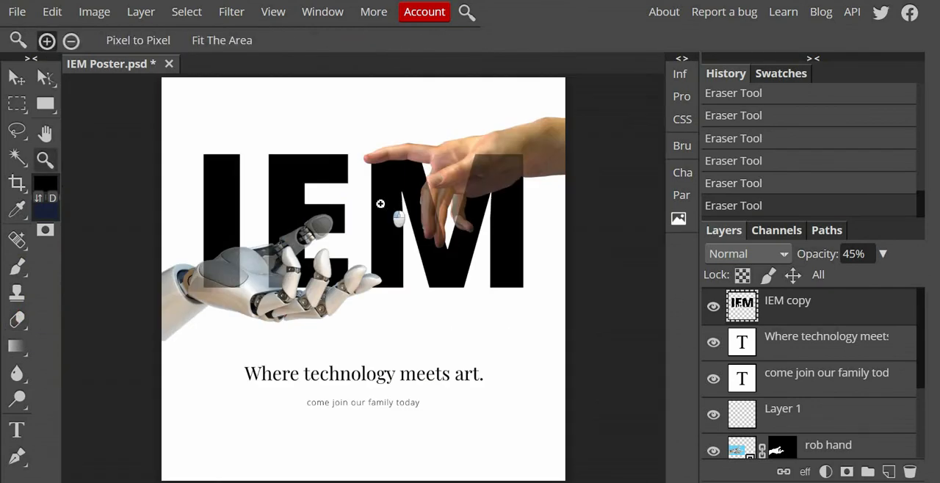
click(882, 254)
drag(841, 278, 908, 287)
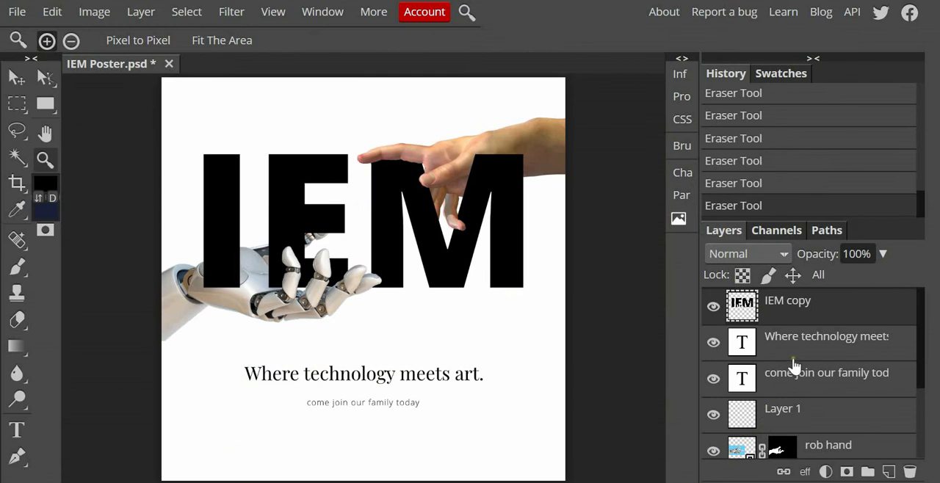
scroll(797, 379, down, 3)
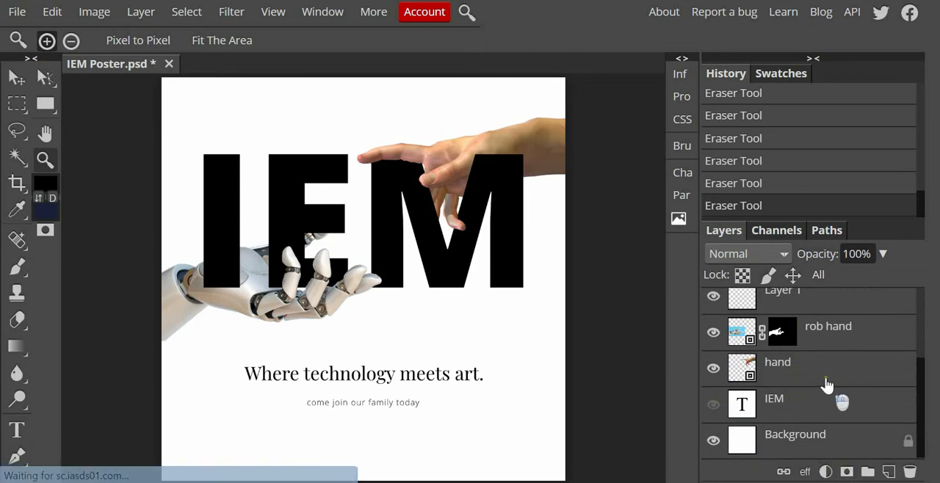
scroll(826, 385, up, 3)
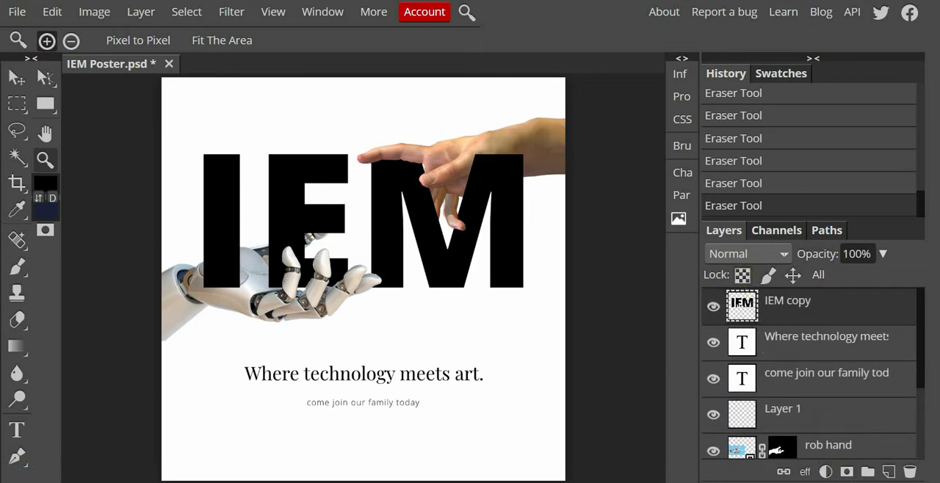
Step: Place the paper1 image from the file folder on the poster and enlarge it to about 141%
key(alt+Tab)
drag(674, 206, 245, 428)
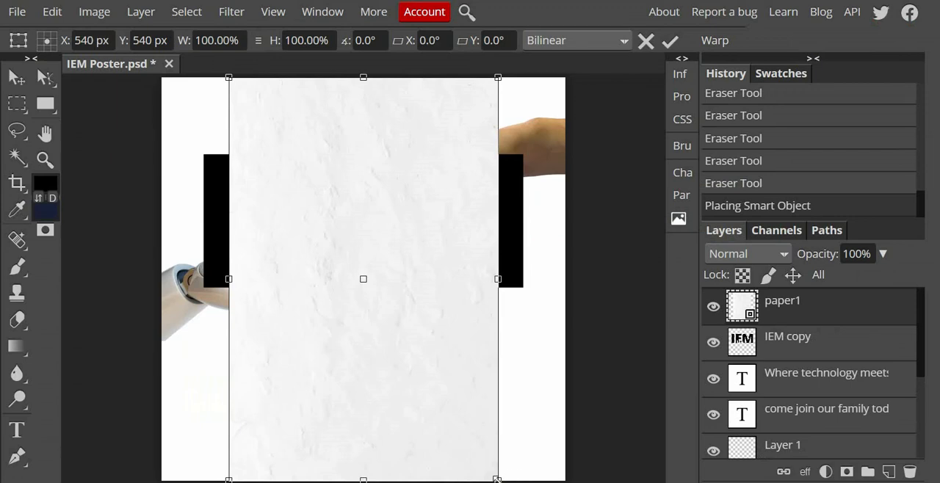
drag(493, 477, 607, 477)
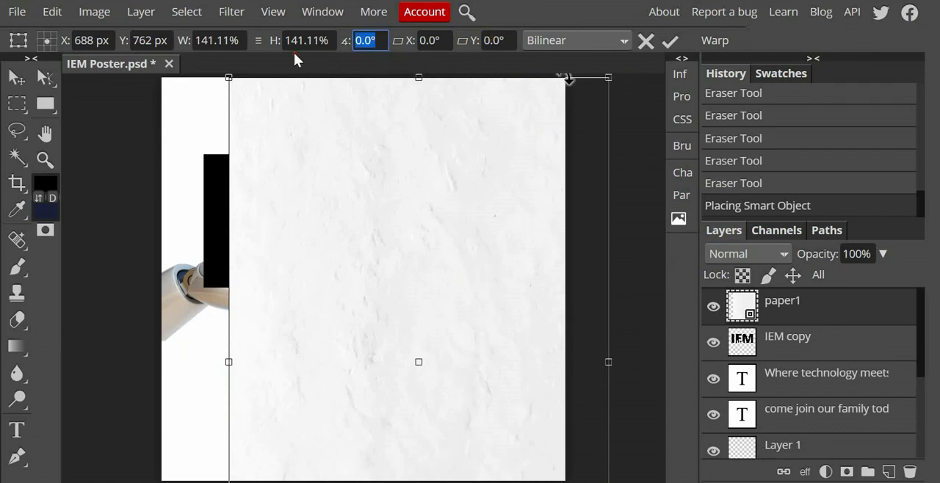
Step: Rotate the paper1 image 90° and scale it to about 160% so it covers the whole poster
text(90)
key(Return)
drag(321, 337, 263, 218)
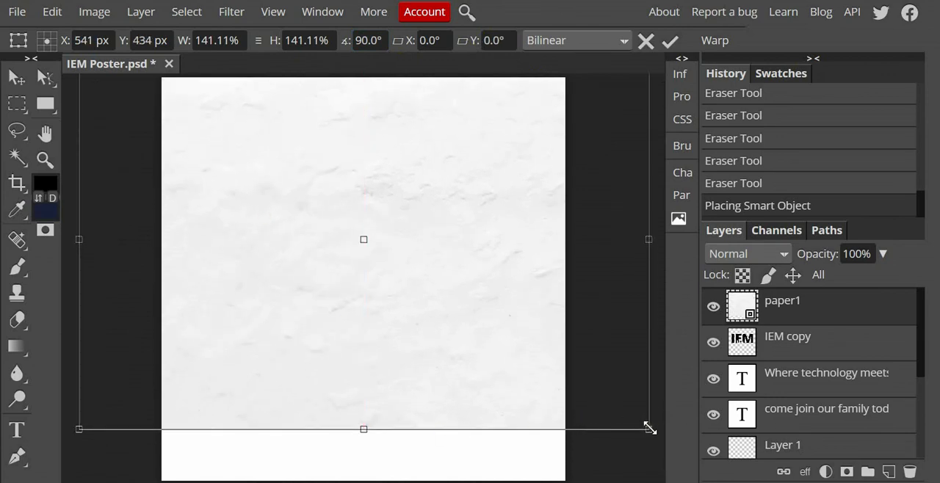
drag(652, 443, 728, 481)
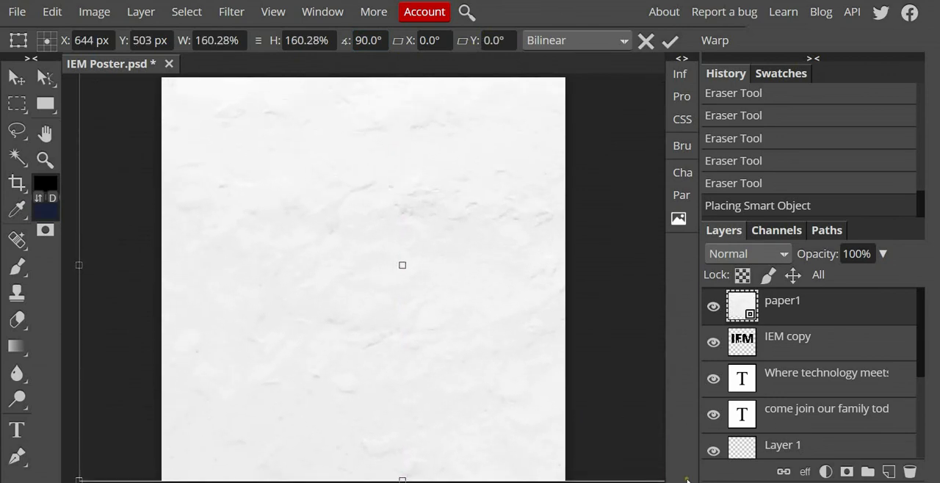
drag(401, 349, 399, 354)
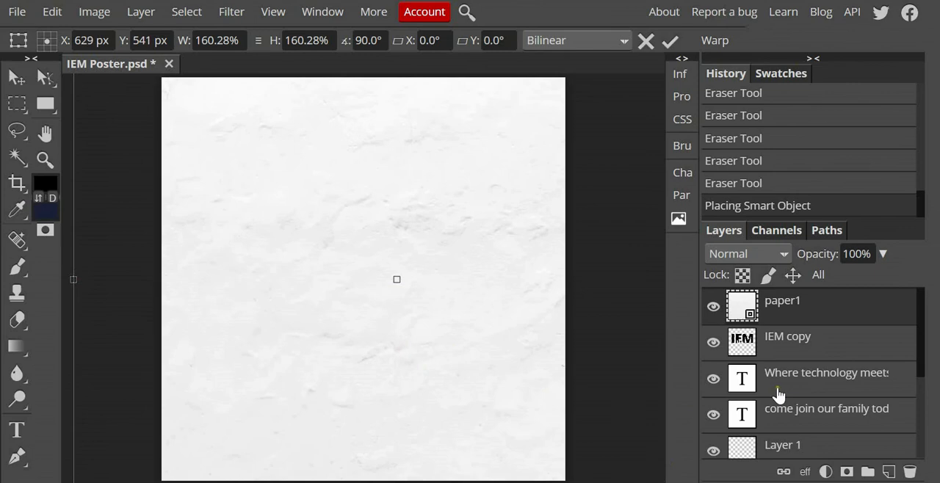
Step: Place the paper1 layer directly above the Background layer and lock it completely
click(772, 302)
drag(809, 301, 816, 437)
scroll(824, 389, down, 2)
drag(807, 332, 798, 409)
scroll(823, 374, down, 2)
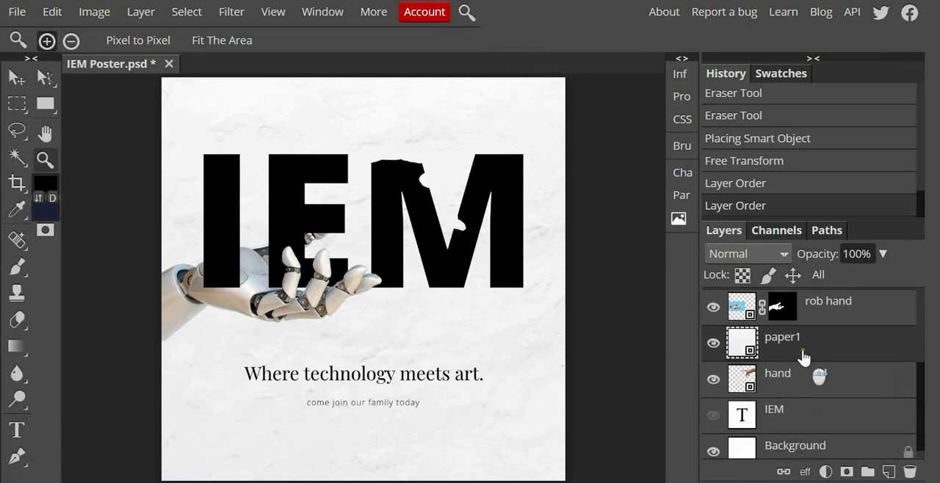
drag(802, 347, 802, 424)
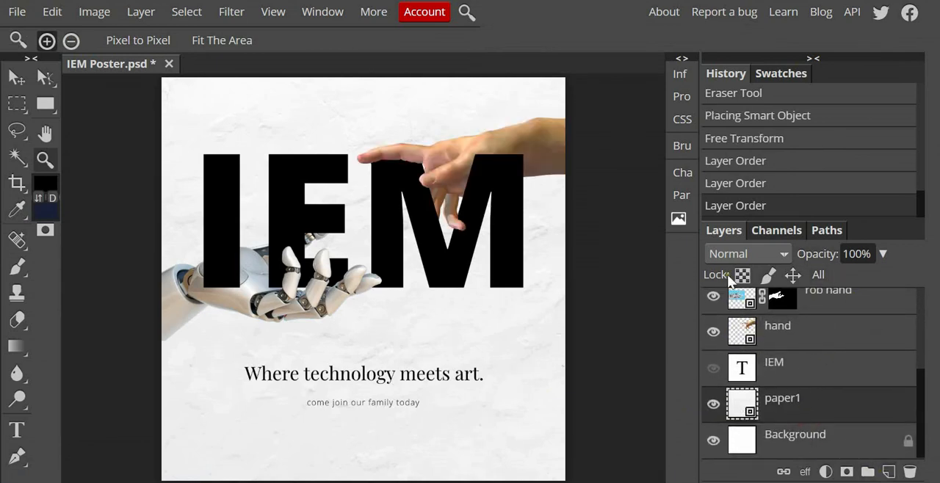
click(816, 274)
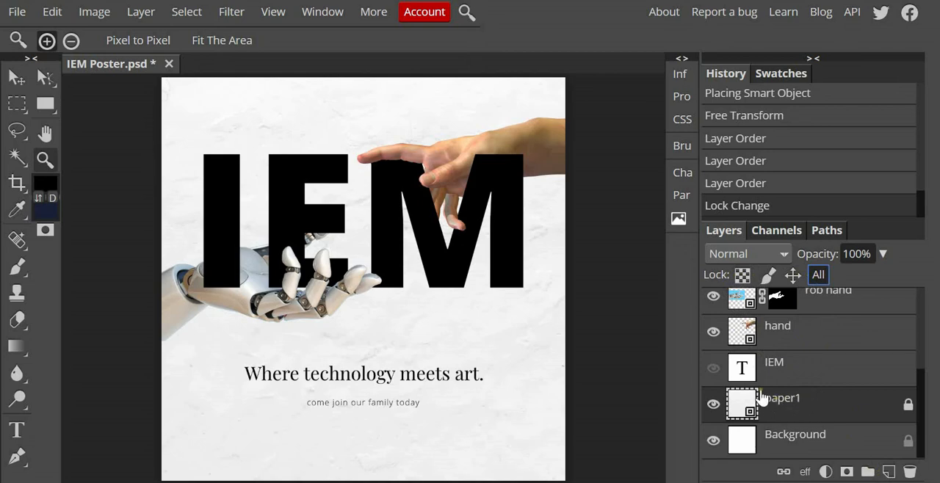
key(v)
drag(513, 341, 532, 351)
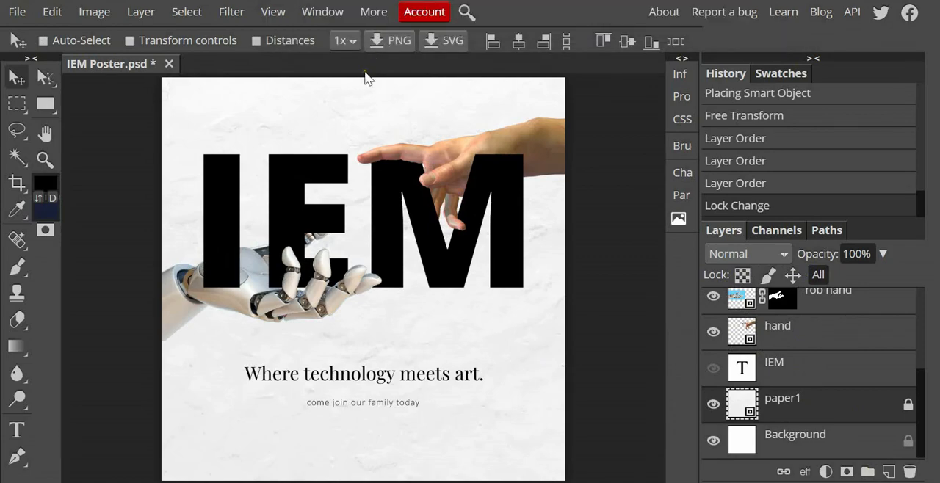
Step: Place the paper2 image from the poster tutorial folder on the poster and rotate it 90°
key(alt+Tab)
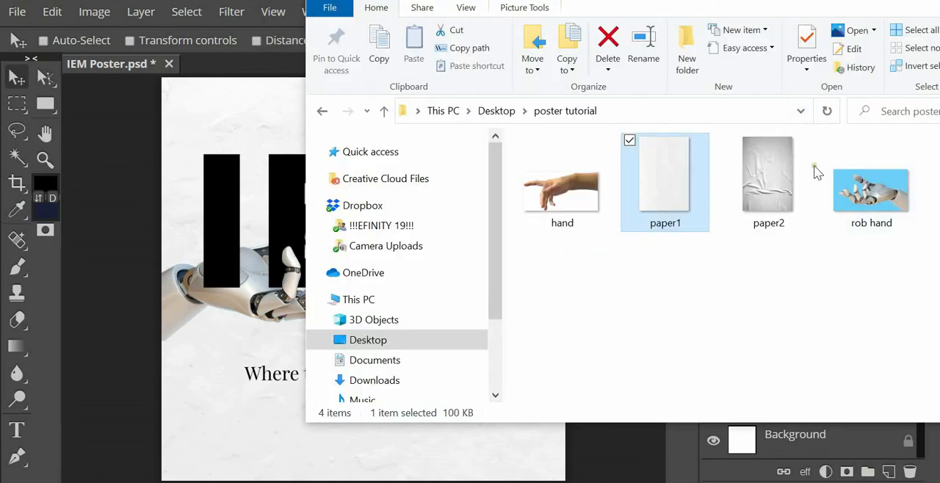
drag(768, 183, 229, 266)
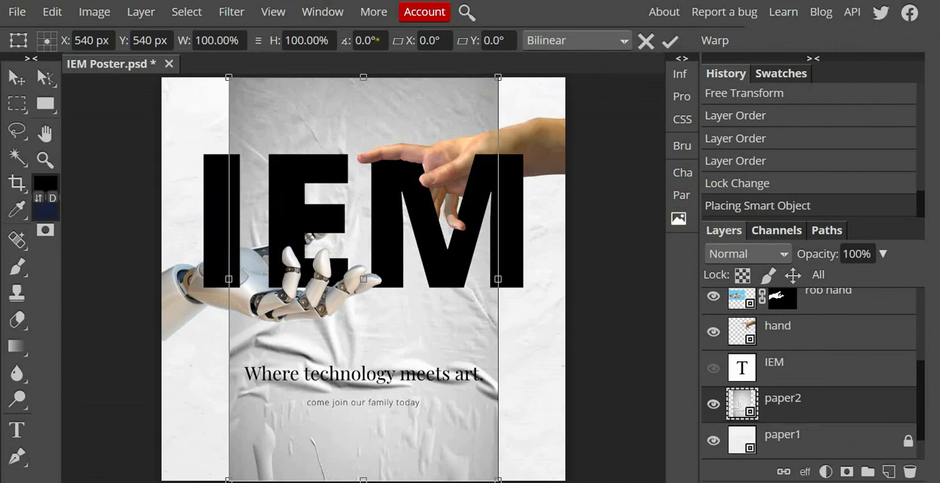
drag(378, 40, 335, 47)
text(90)
key(Return)
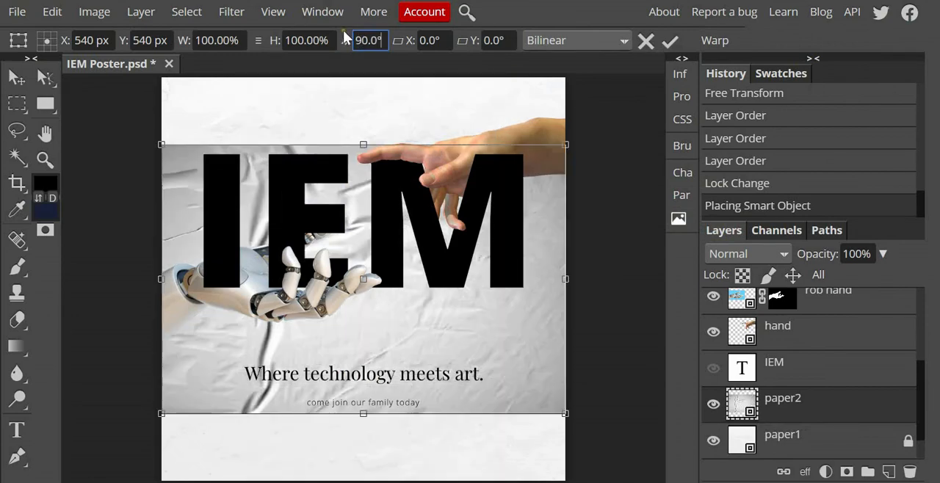
Step: Set the paper2 image's rotation to 270° and shift it up and slightly left on the poster
right_click(529, 355)
click(501, 345)
drag(382, 40, 354, 42)
text(270)
key(Return)
drag(512, 349, 497, 302)
Step: Bring the paper2 layer above IEM copy and, at 43% opacity, shift it so it fully covers the IEM lettering
click(860, 391)
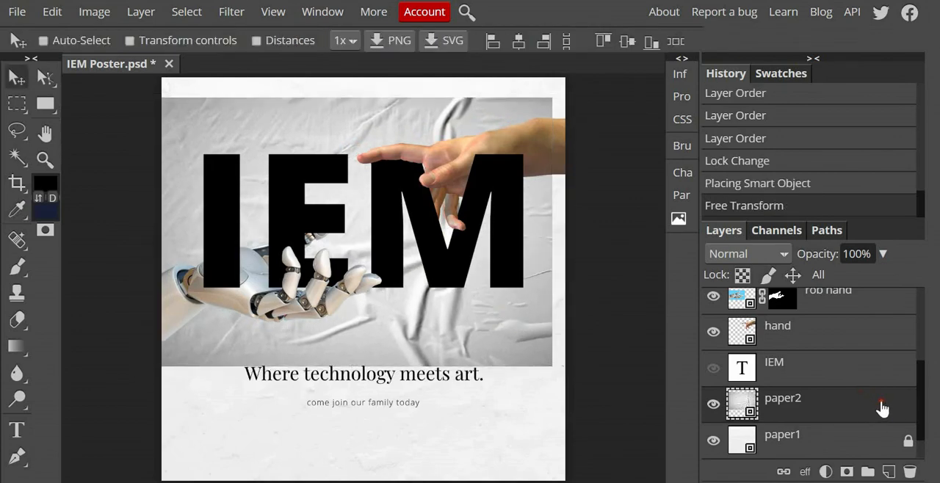
drag(879, 406, 842, 303)
click(882, 253)
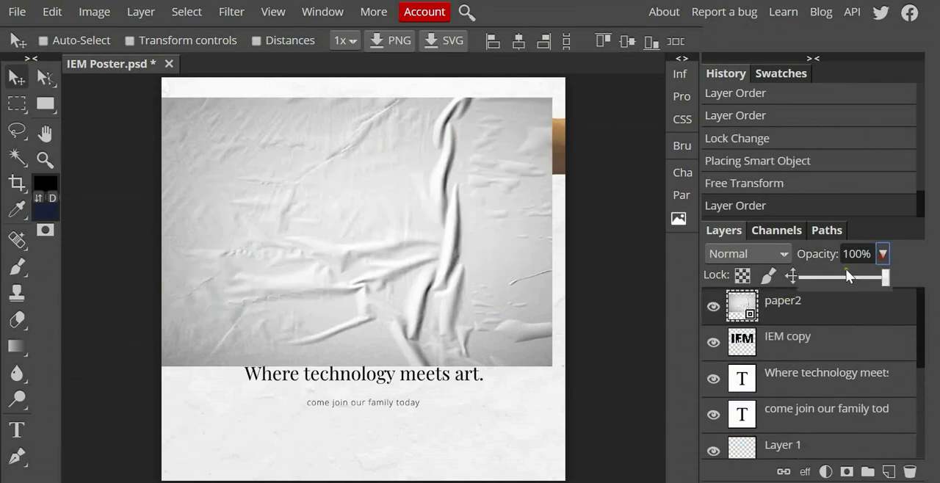
drag(845, 269, 838, 275)
click(451, 315)
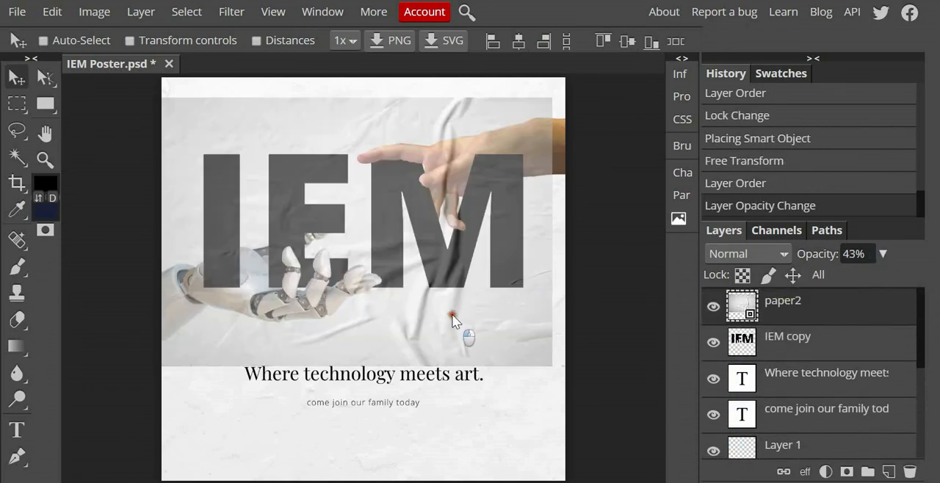
mouse_move(422, 309)
mouse_down()
mouse_move(430, 328)
mouse_move(421, 301)
mouse_up()
Step: Restore the paper2 layer to 100% opacity and clip it to the IEM copy layer
click(883, 253)
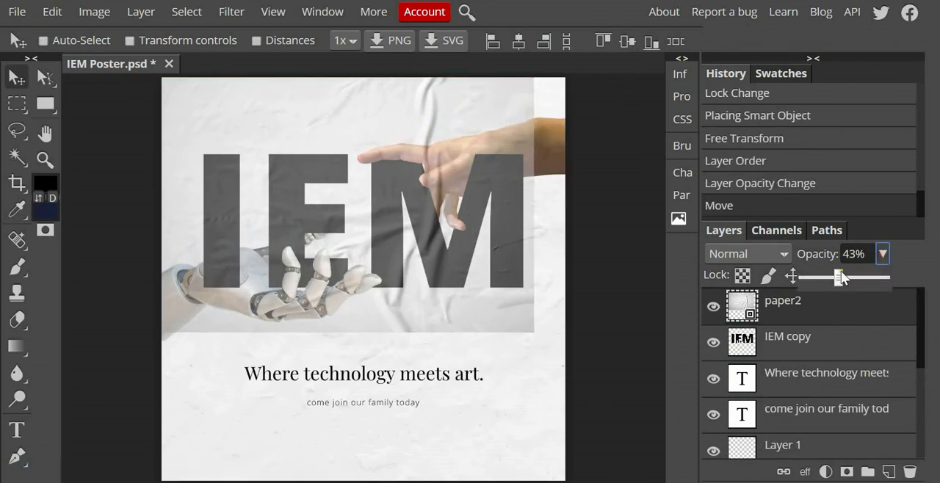
drag(839, 277, 897, 275)
click(786, 312)
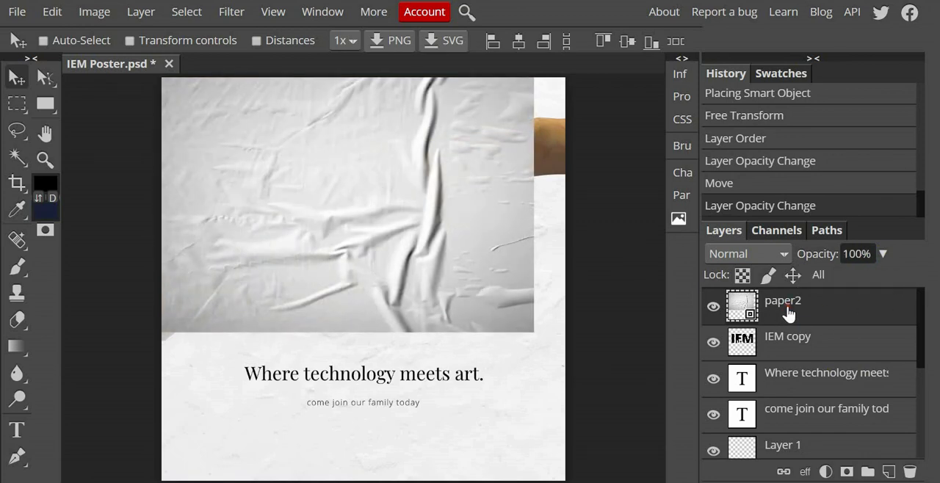
key(ctrl+alt+g)
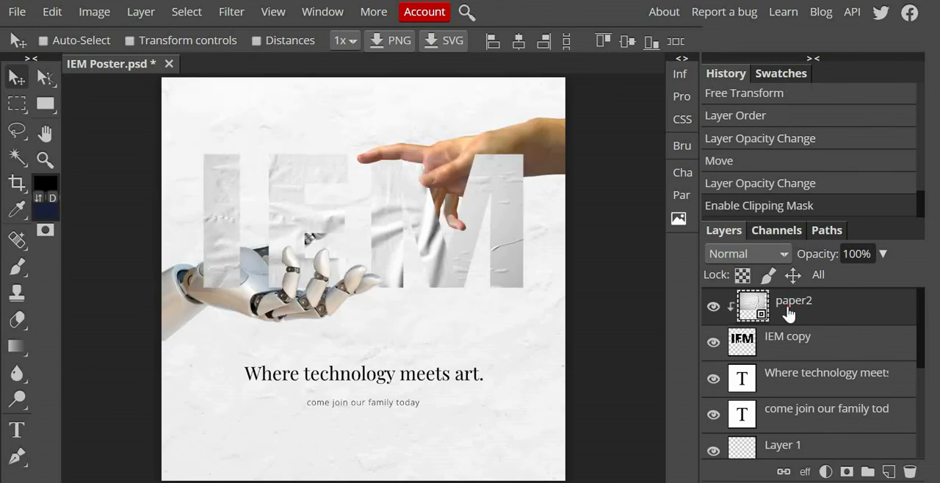
Step: Open a Hue/Saturation adjustment for the clipped paper2 layer and keep the lettering in view
click(96, 15)
mouse_move(100, 36)
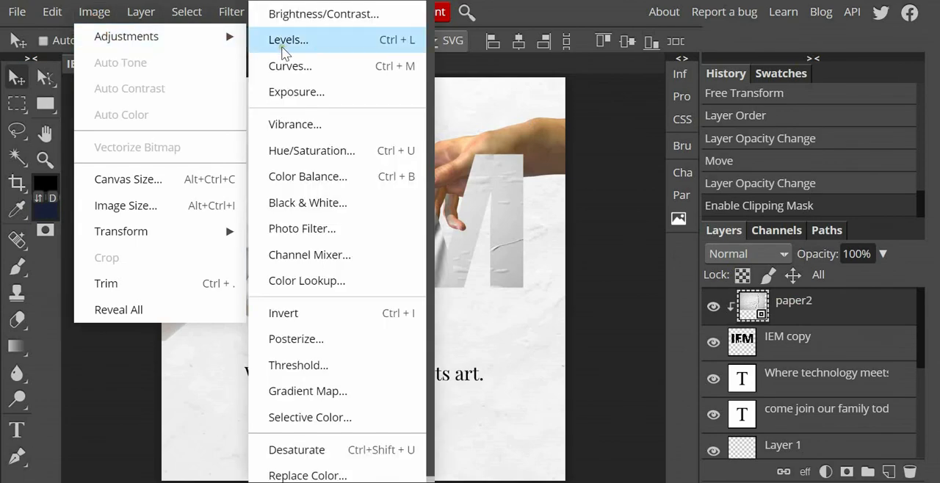
click(310, 149)
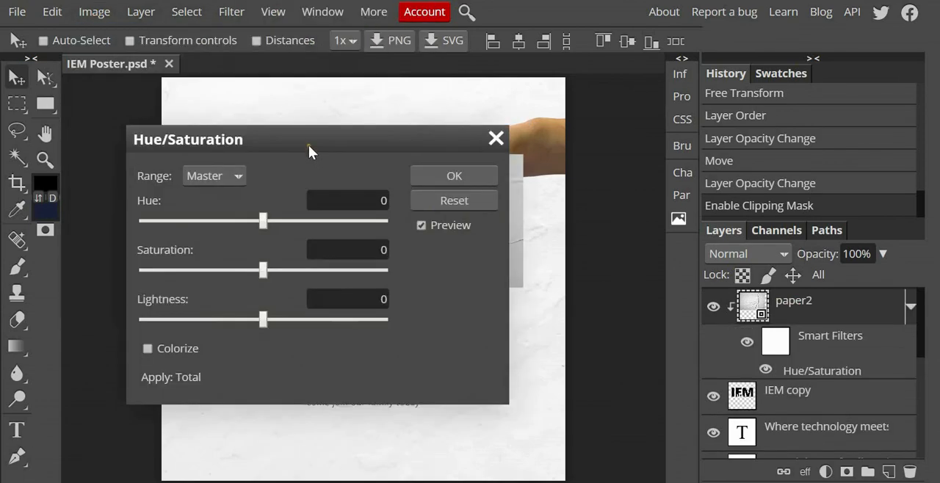
drag(308, 144, 724, 111)
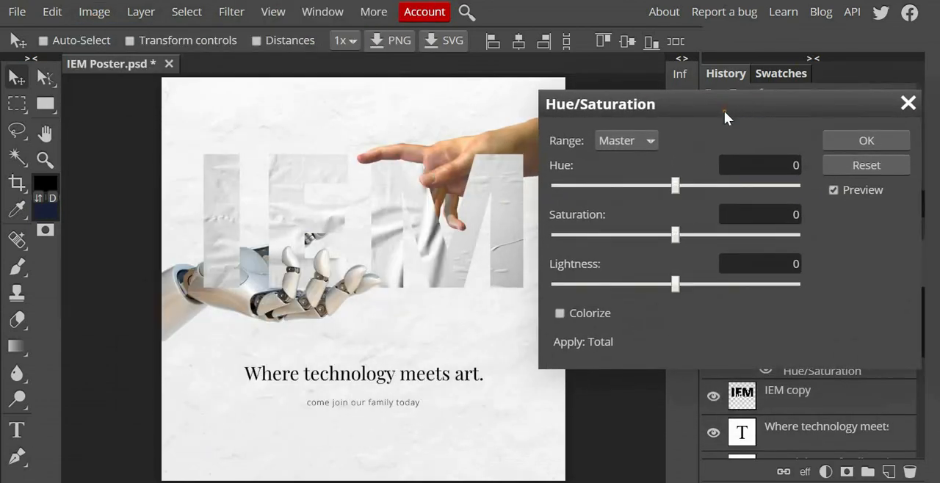
Step: Try tinting the paper2 texture with a hue of 40 and saturation of 100, and reset the hue to 0
click(714, 186)
drag(741, 235, 807, 235)
drag(731, 186, 703, 188)
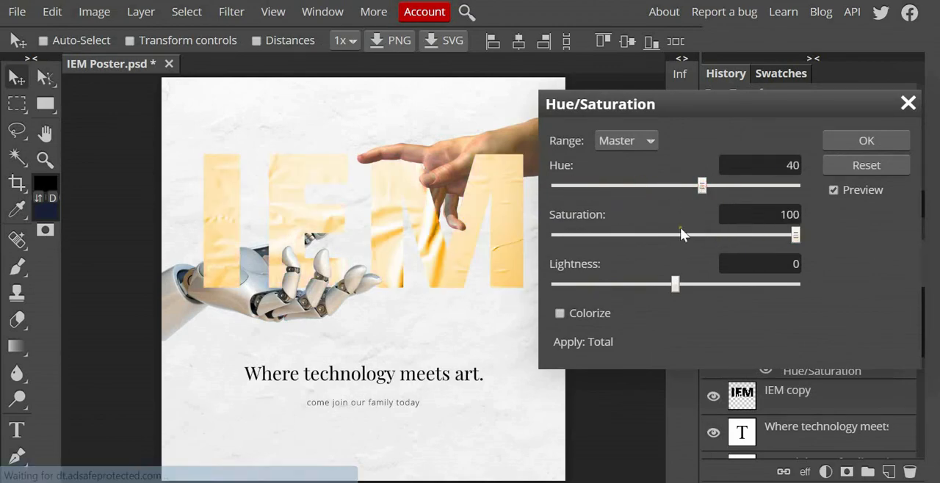
double_click(771, 165)
text(0)
Step: Set the paper2 texture's saturation to 0 and lightness to -84, and apply the Hue/Saturation adjustment
drag(736, 235, 595, 236)
drag(675, 284, 610, 283)
drag(594, 235, 688, 230)
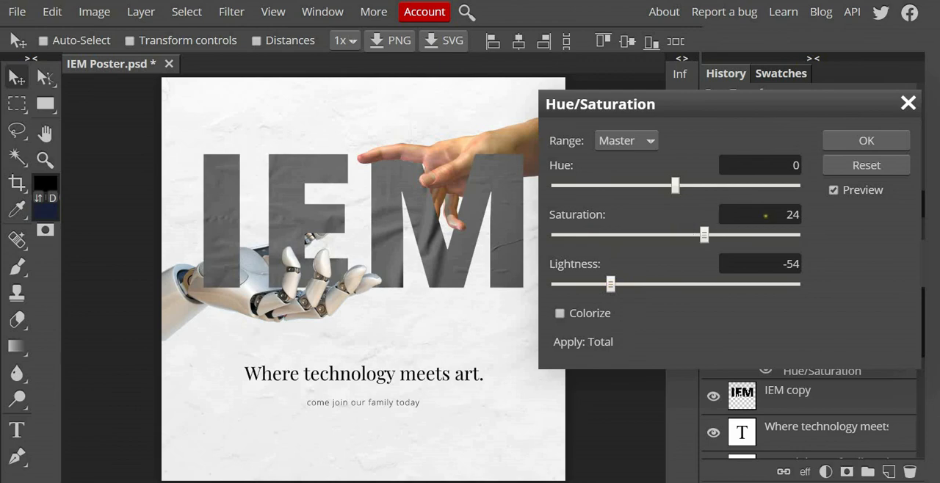
double_click(766, 215)
text(0)
mouse_move(584, 280)
mouse_down()
mouse_move(571, 287)
mouse_move(582, 287)
mouse_up()
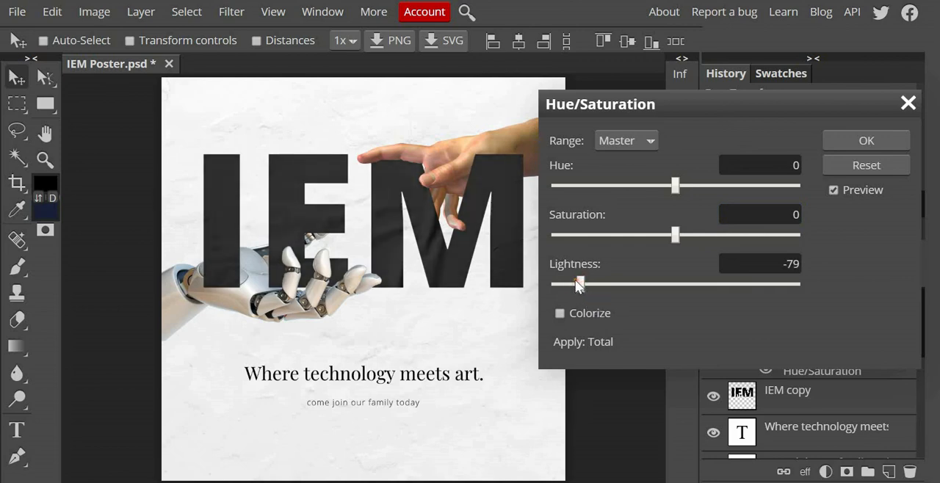
click(576, 284)
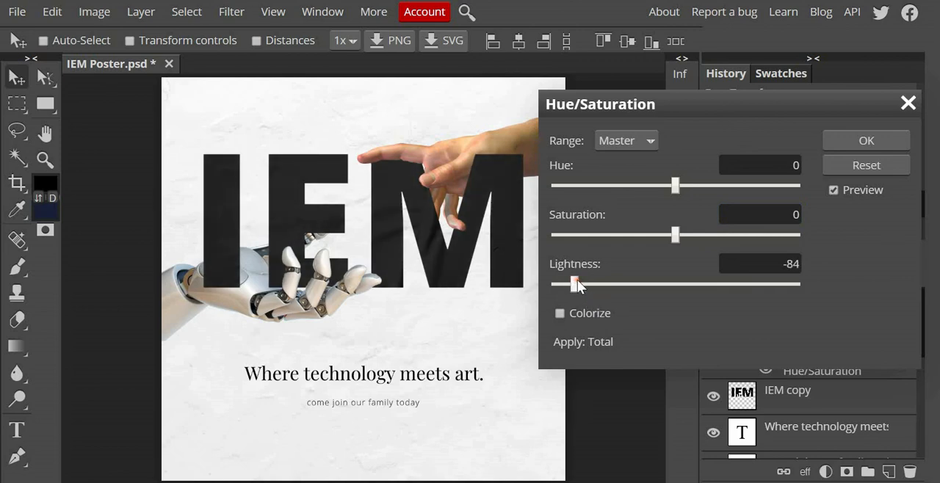
click(836, 144)
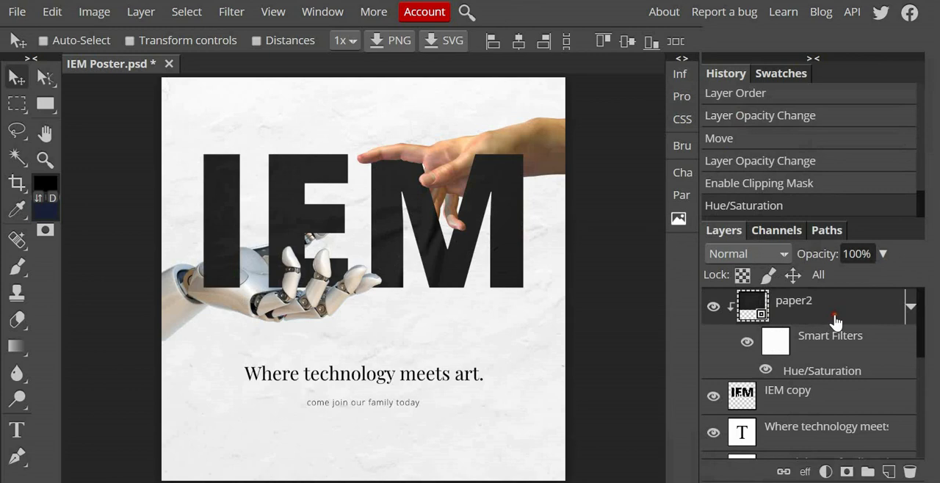
Step: Add a drop shadow to the IEM copy layer with 40% opacity, 6 px distance, 13% spread and 27 px size
click(829, 404)
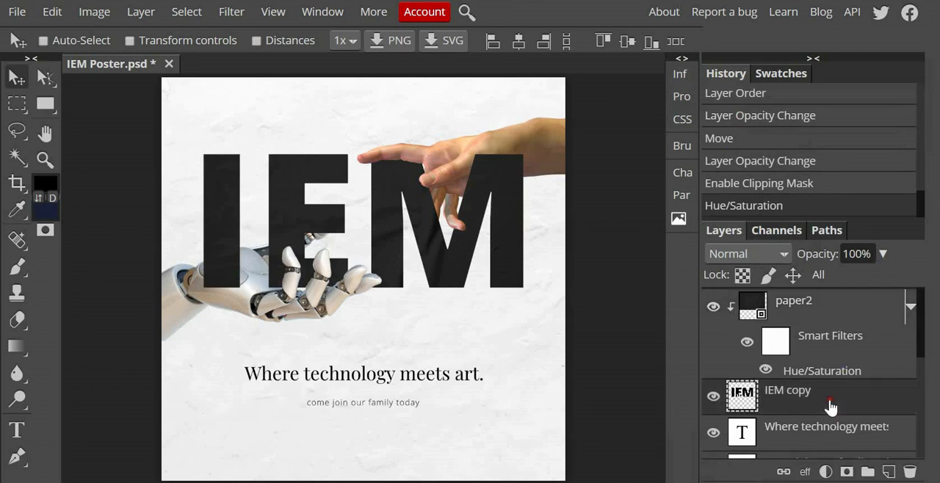
click(803, 473)
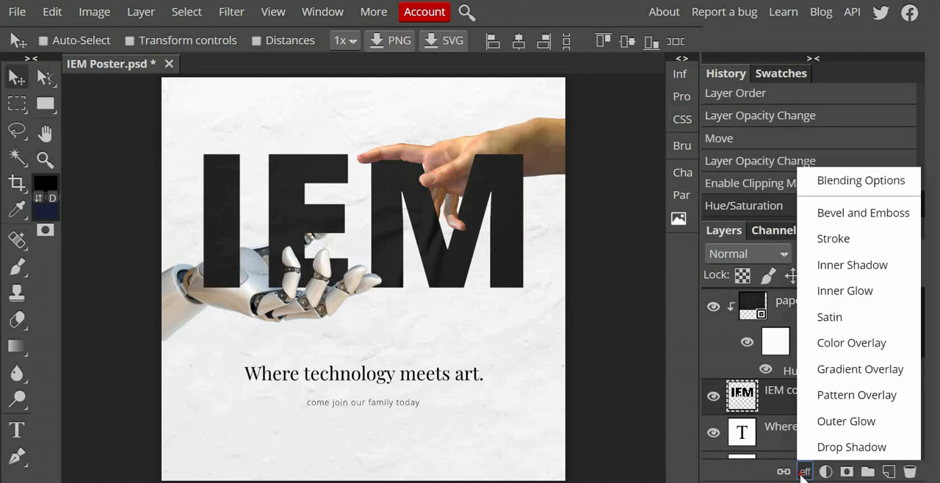
click(845, 447)
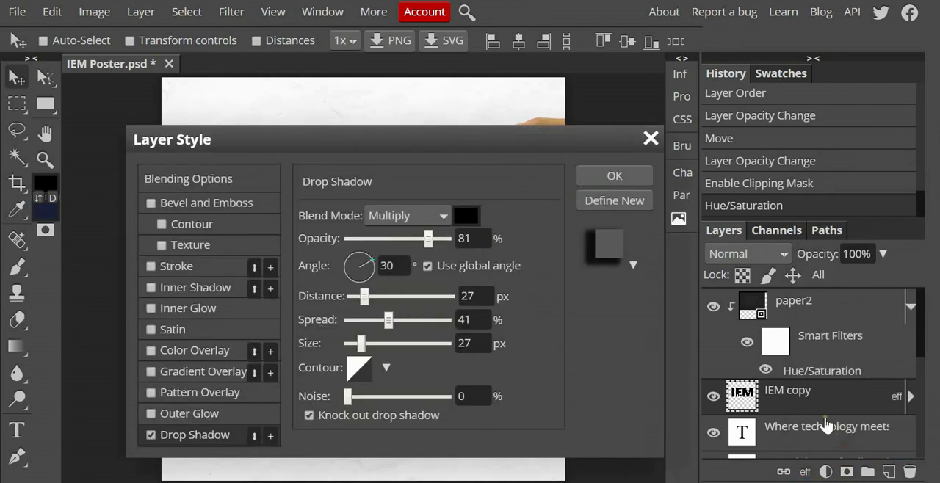
drag(377, 145, 823, 89)
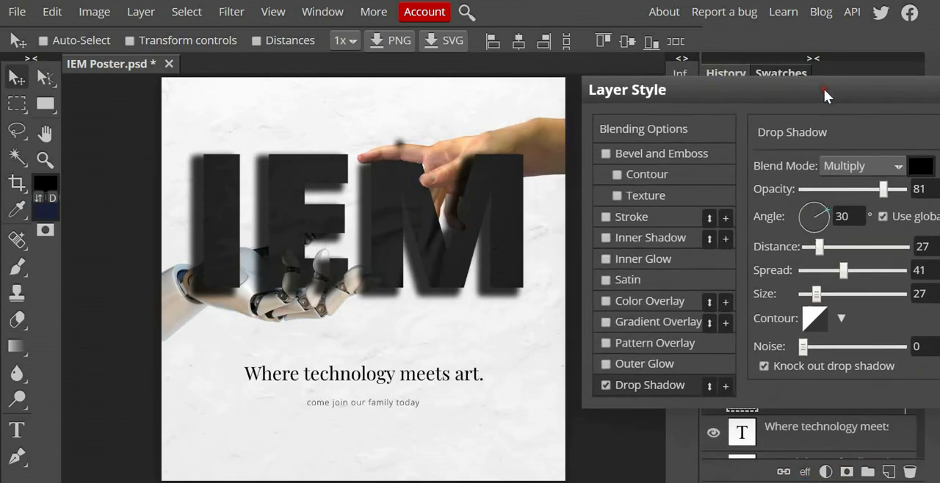
drag(883, 188, 842, 190)
drag(818, 246, 814, 271)
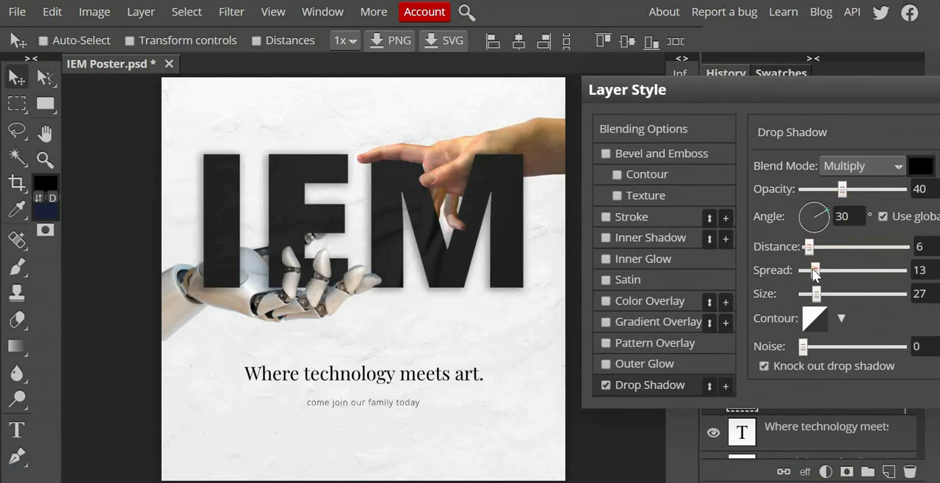
drag(938, 91, 872, 118)
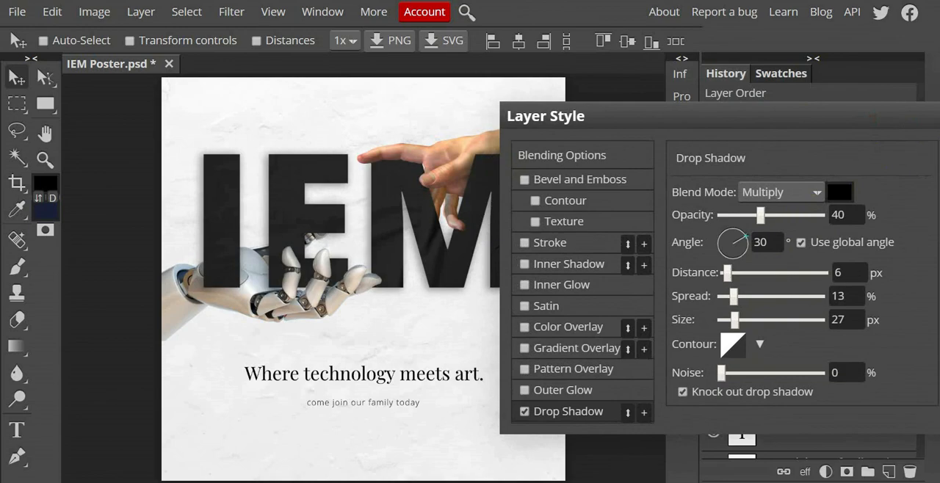
key(Escape)
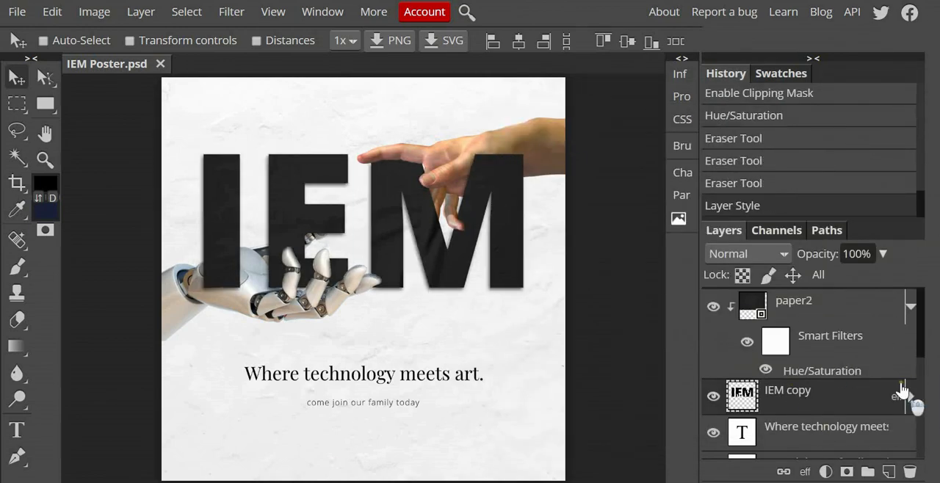
Step: Move the two tagline text layers below the hand layer in the layer stack
scroll(910, 367, down, 5)
scroll(828, 354, up, 2)
click(825, 382)
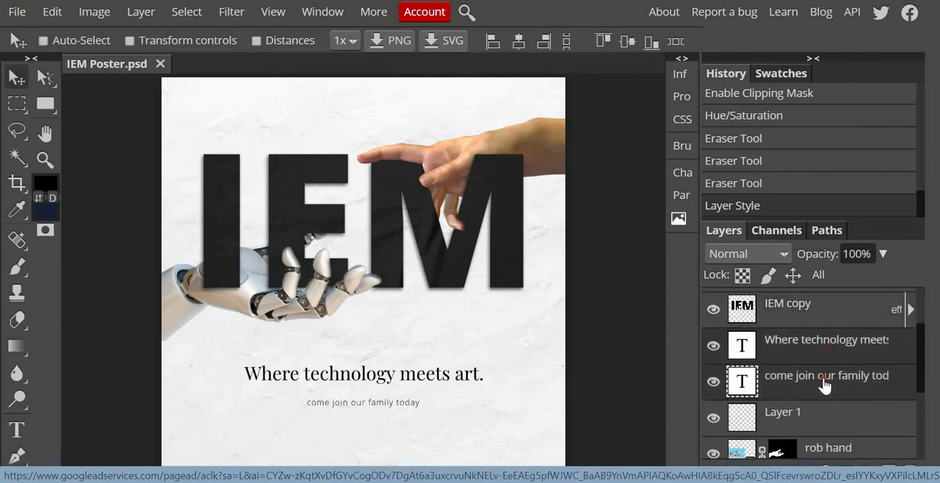
drag(828, 339, 806, 446)
scroll(797, 385, down, 2)
drag(801, 333, 816, 402)
Step: Select the lettering, texture, Layer 1 and both hand layers and move them slightly down the poster together
scroll(818, 367, up, 5)
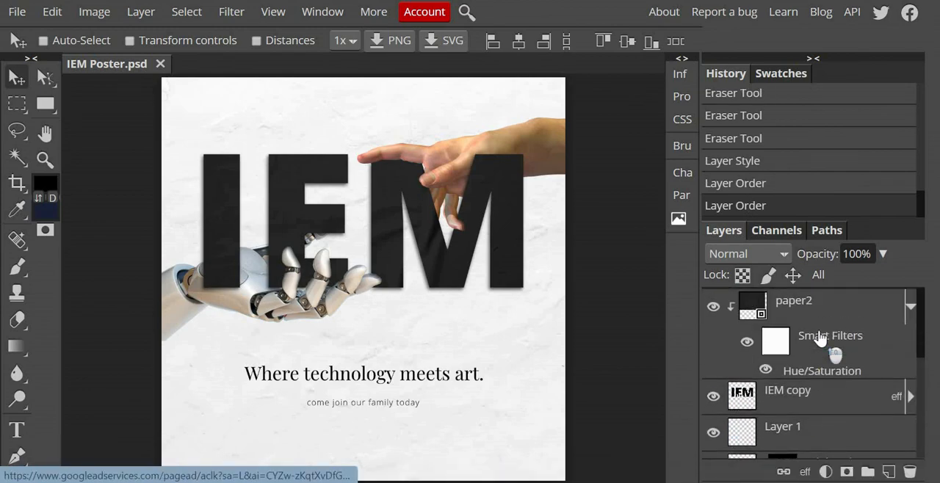
drag(820, 338, 820, 318)
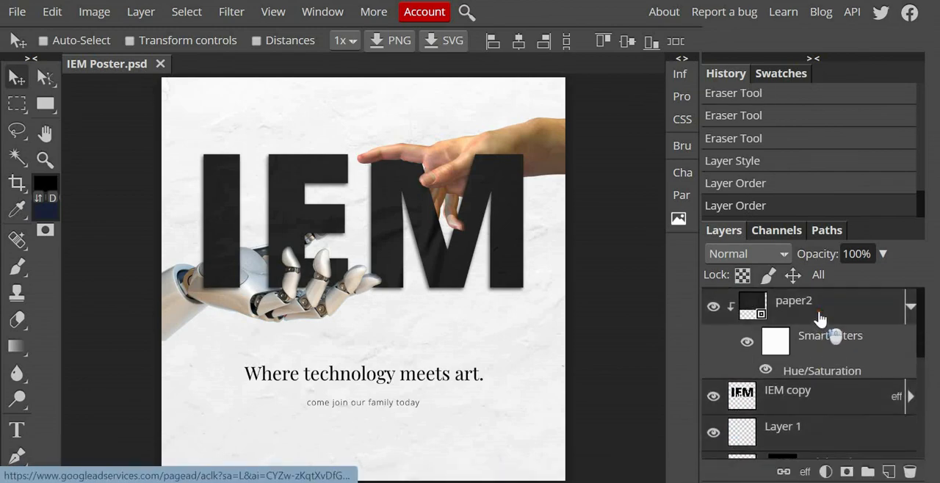
mouse_move(444, 260)
mouse_down()
mouse_move(458, 261)
mouse_move(420, 256)
mouse_move(439, 249)
mouse_move(439, 270)
mouse_up()
drag(500, 248, 507, 252)
drag(500, 282, 502, 278)
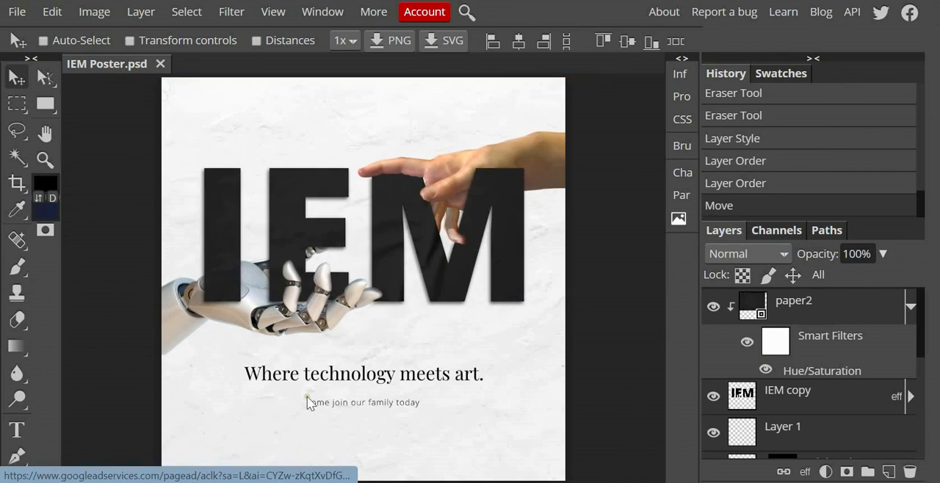
Step: Select both tagline text layers and move them slightly down the poster
scroll(844, 381, down, 5)
click(829, 330)
drag(396, 402, 382, 386)
Step: Reselect the lettering, texture and hand layers and nudge them slightly up on the poster
scroll(879, 412, up, 4)
scroll(830, 368, down, 1)
click(815, 389)
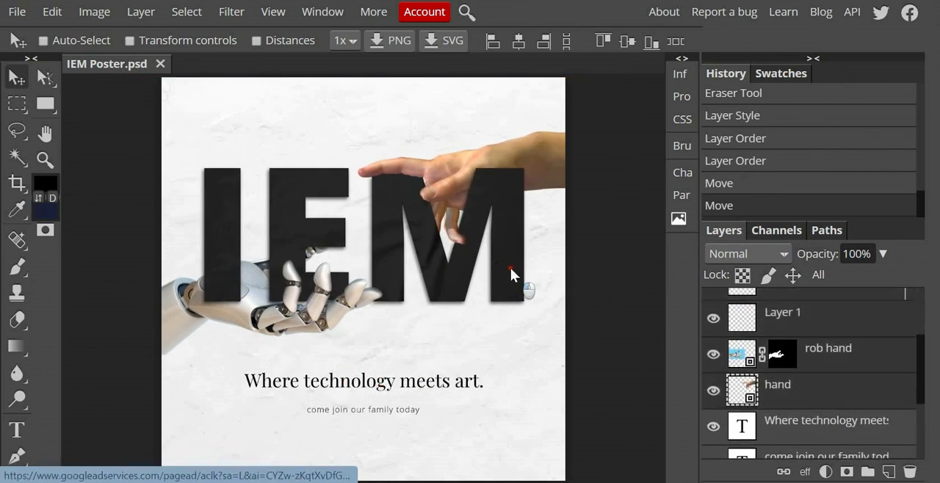
drag(510, 268, 510, 260)
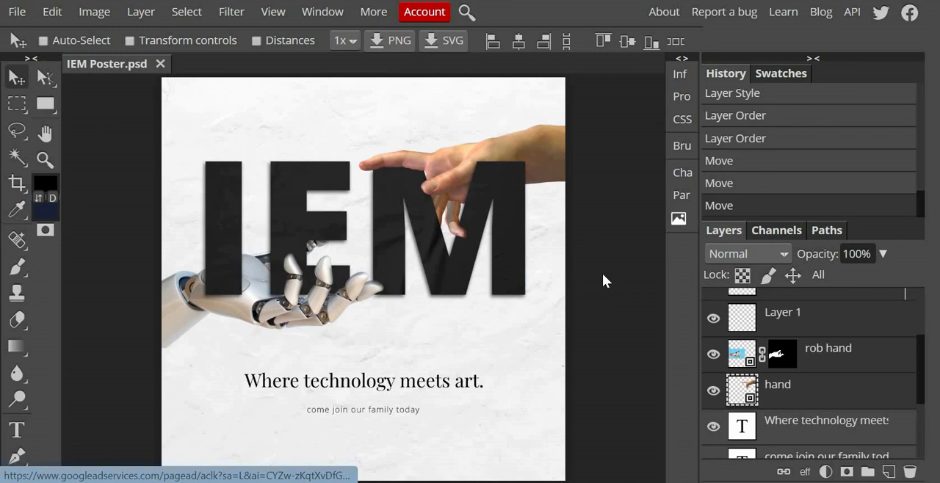
Step: Save the poster as a PSD and export it as a 1080 × 1080 px PNG at 100% quality
click(17, 12)
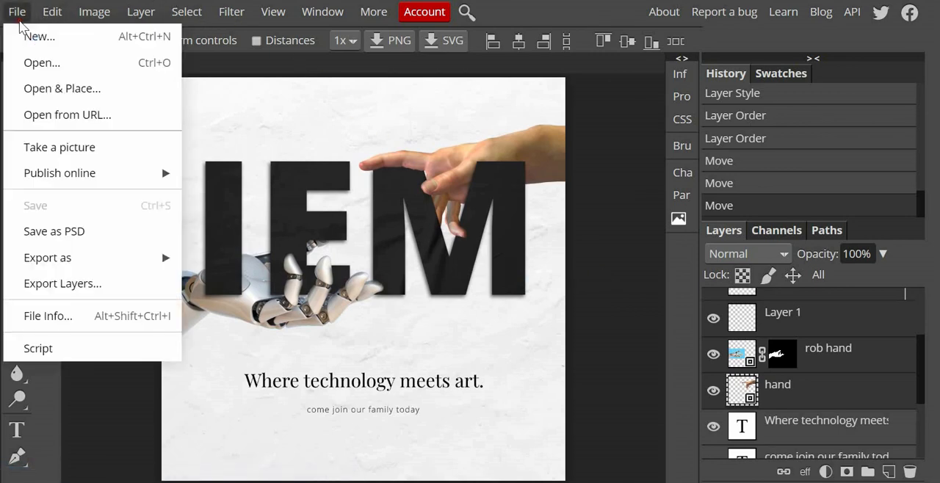
click(93, 243)
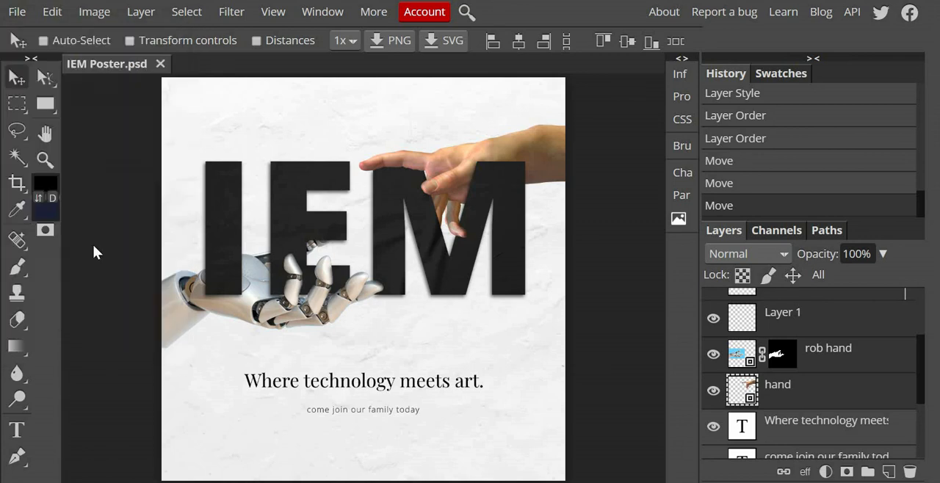
click(16, 11)
mouse_move(78, 251)
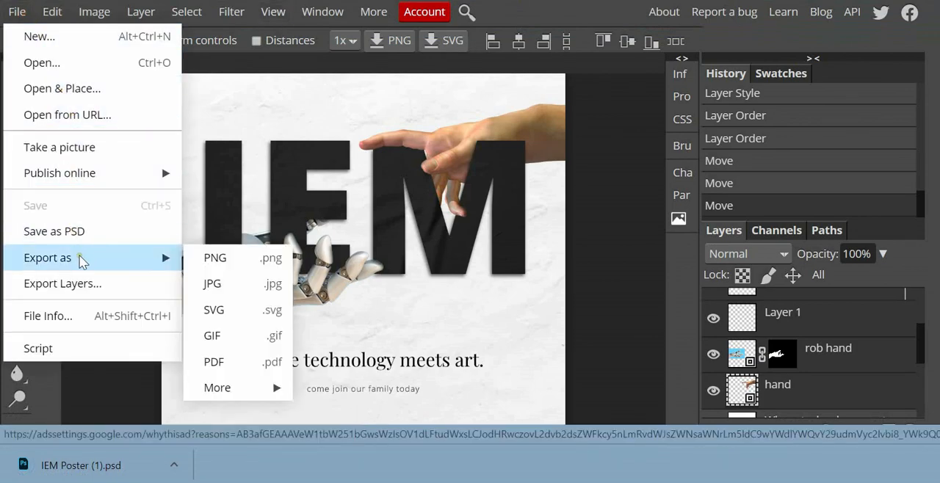
click(246, 269)
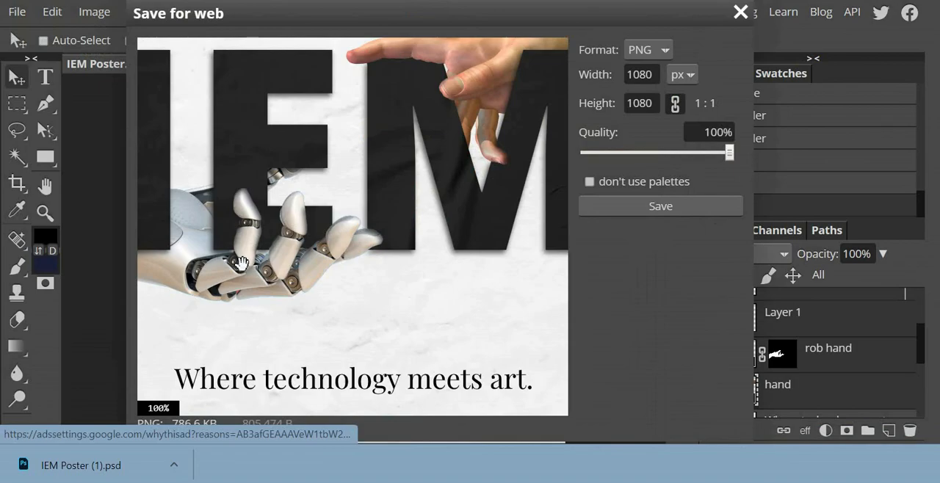
click(622, 208)
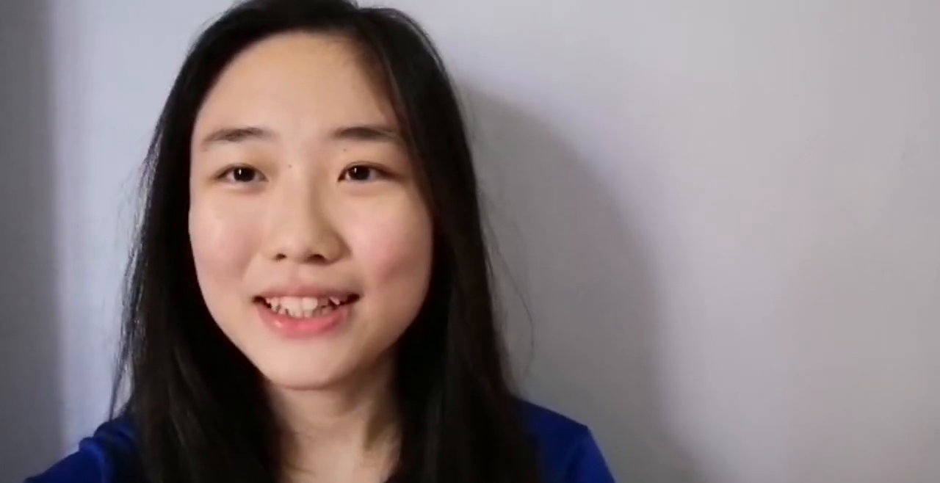